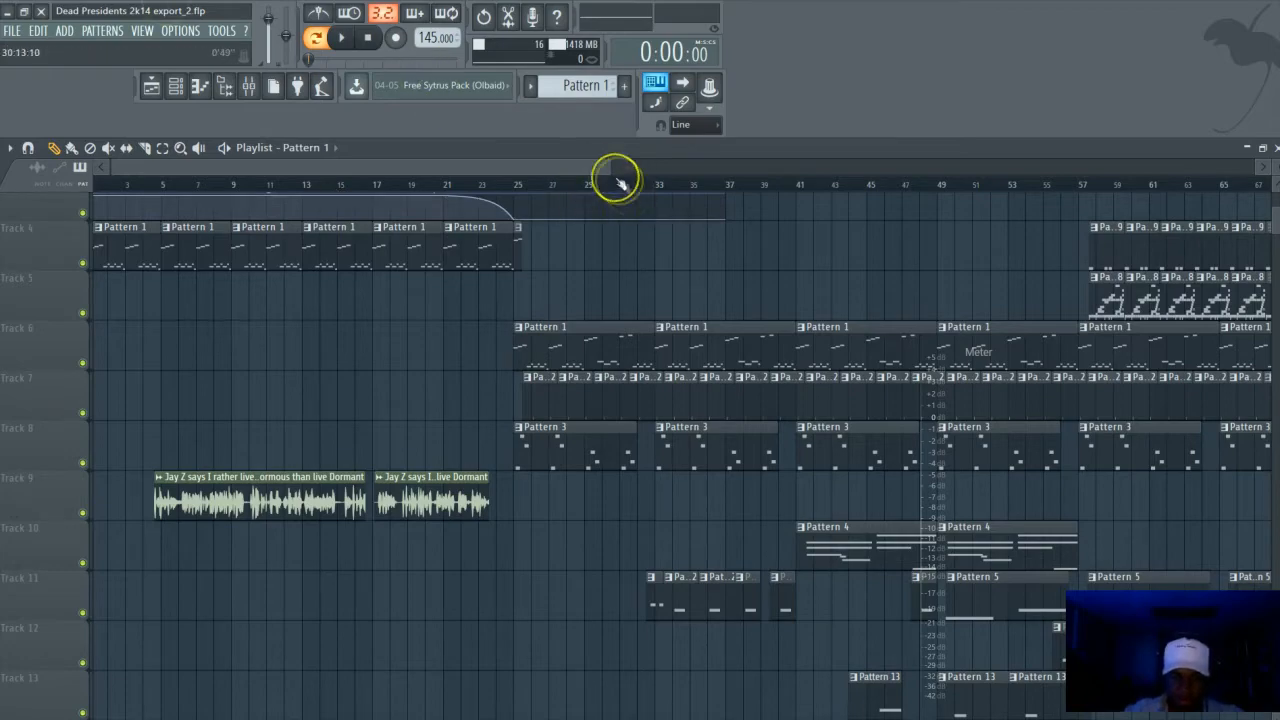
Look over the playlist arrangement, from the automation and intro clips to the main section starting at bar 25
left_click_drag(609, 162, 851, 166)
scroll(595, 237, "down", 3)
scroll(597, 240, "up", 5)
mouse_move(445, 170)
left_mouse_down()
mouse_move(529, 186)
mouse_move(430, 184)
left_mouse_up()
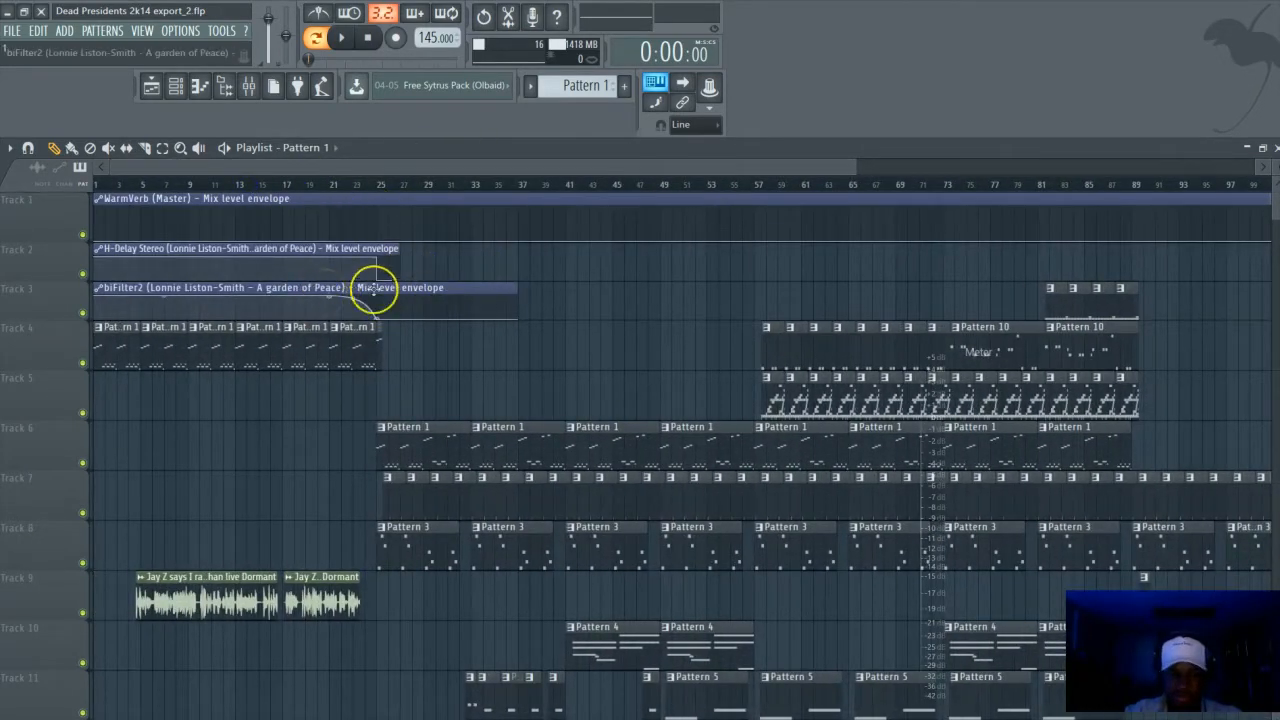
scroll(386, 306, "down", 2)
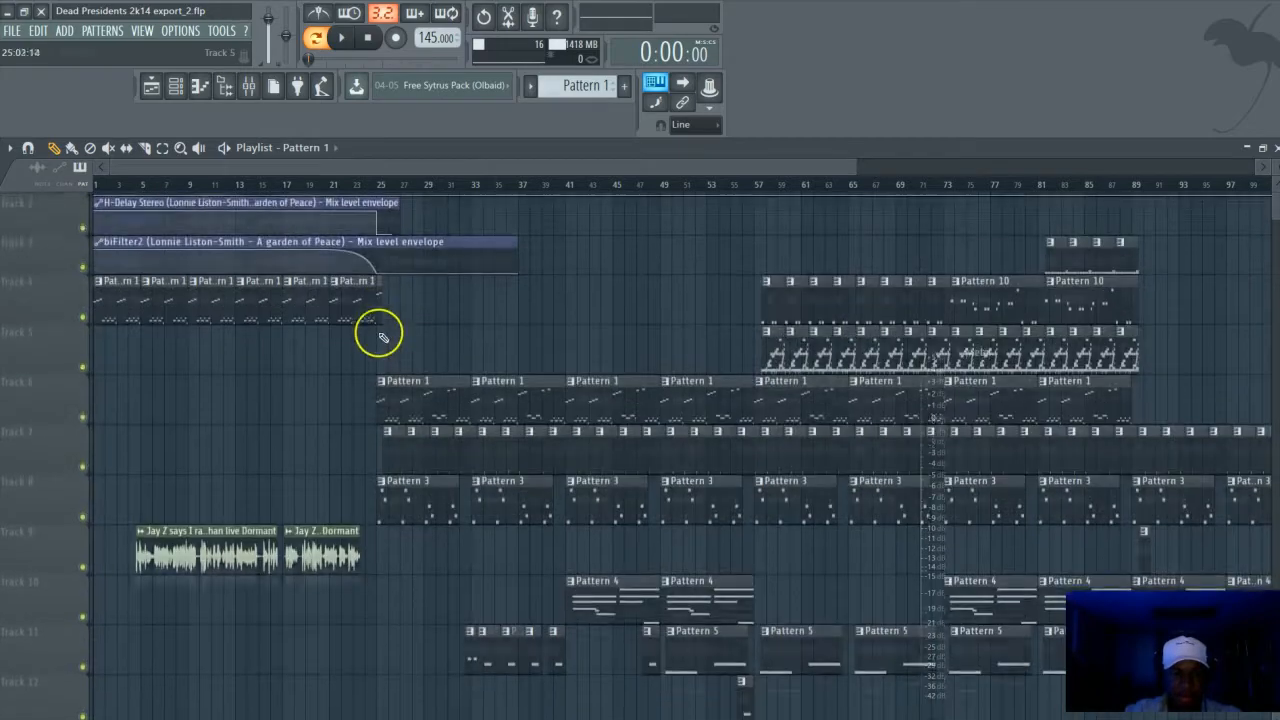
scroll(450, 310, "up", 2)
left_click_drag(856, 167, 650, 190)
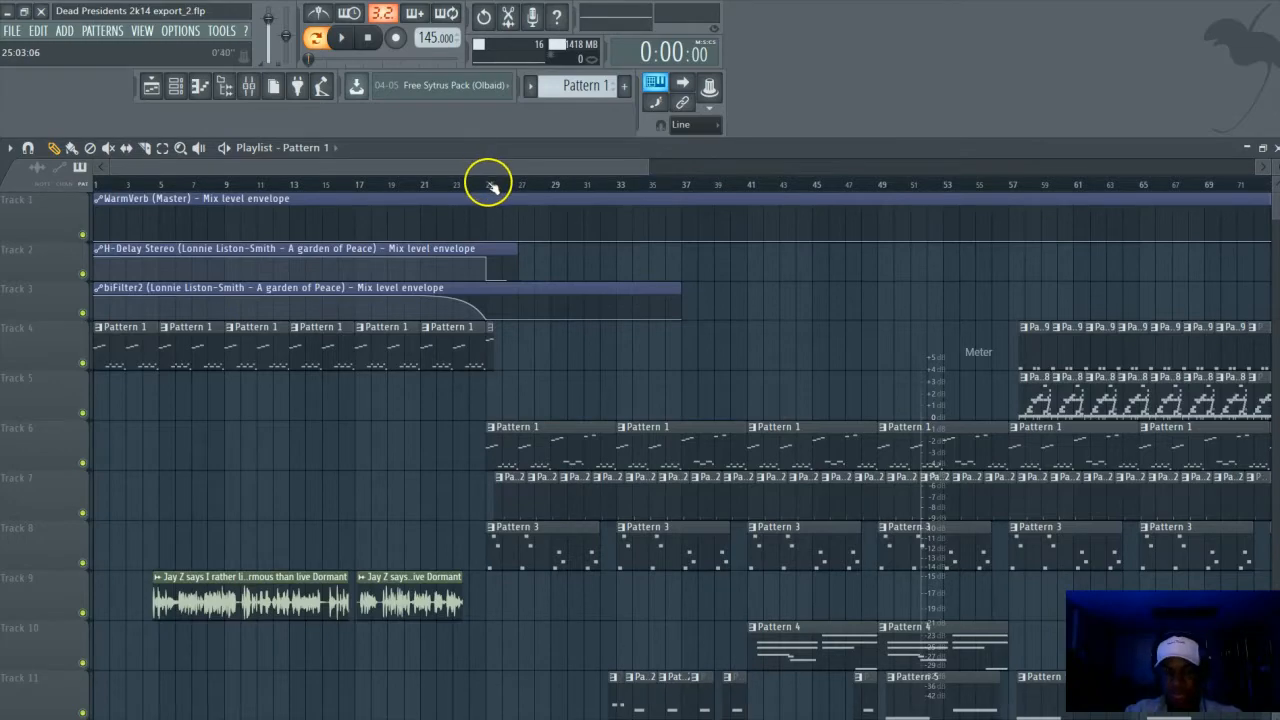
left_click_drag(461, 185, 598, 182)
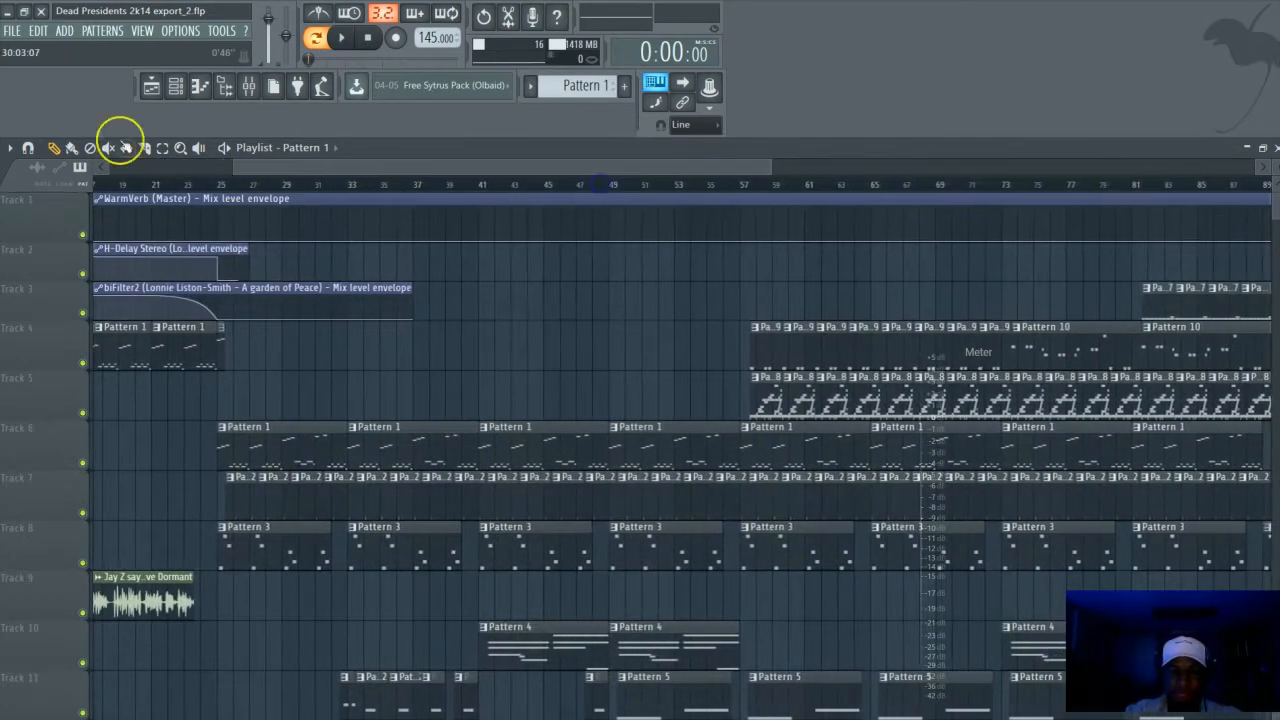
Open the Lonnie Liston-Smith sample channel in Slicex and dismiss the antivirus update notice
left_click(176, 87)
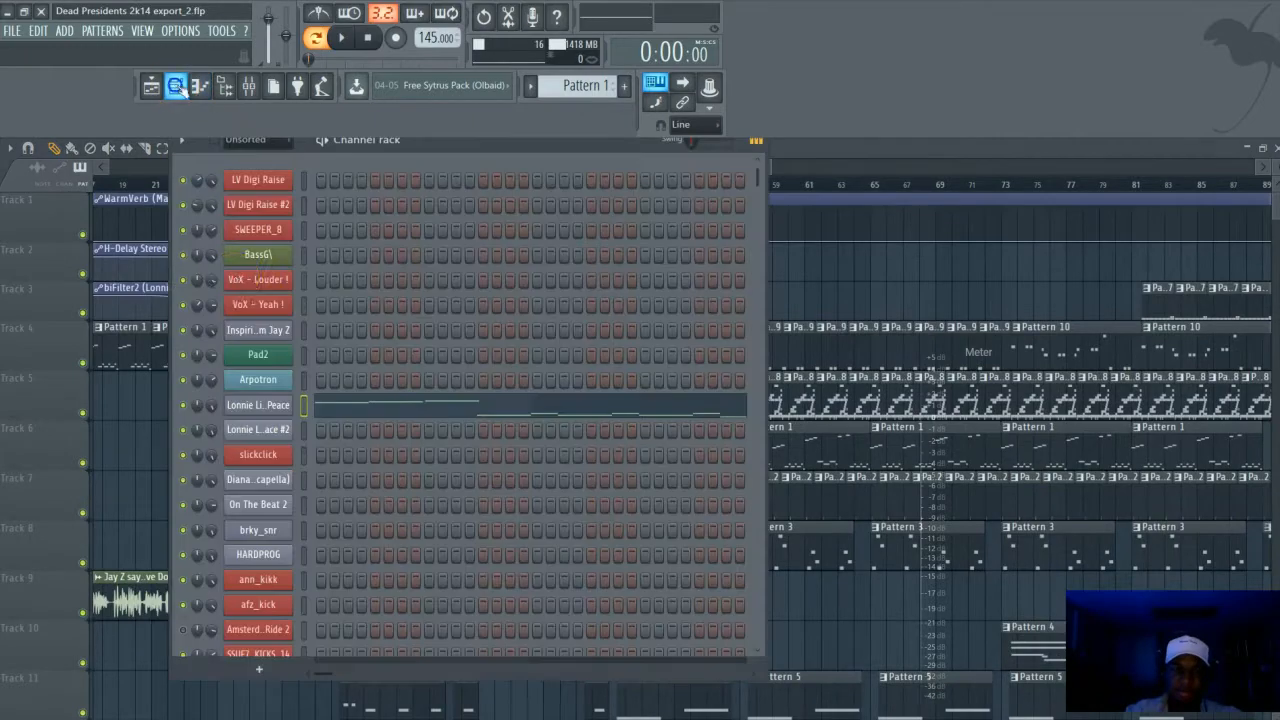
left_click(281, 404)
left_click_drag(960, 237, 644, 245)
left_click_drag(534, 148, 248, 400)
left_click(604, 248)
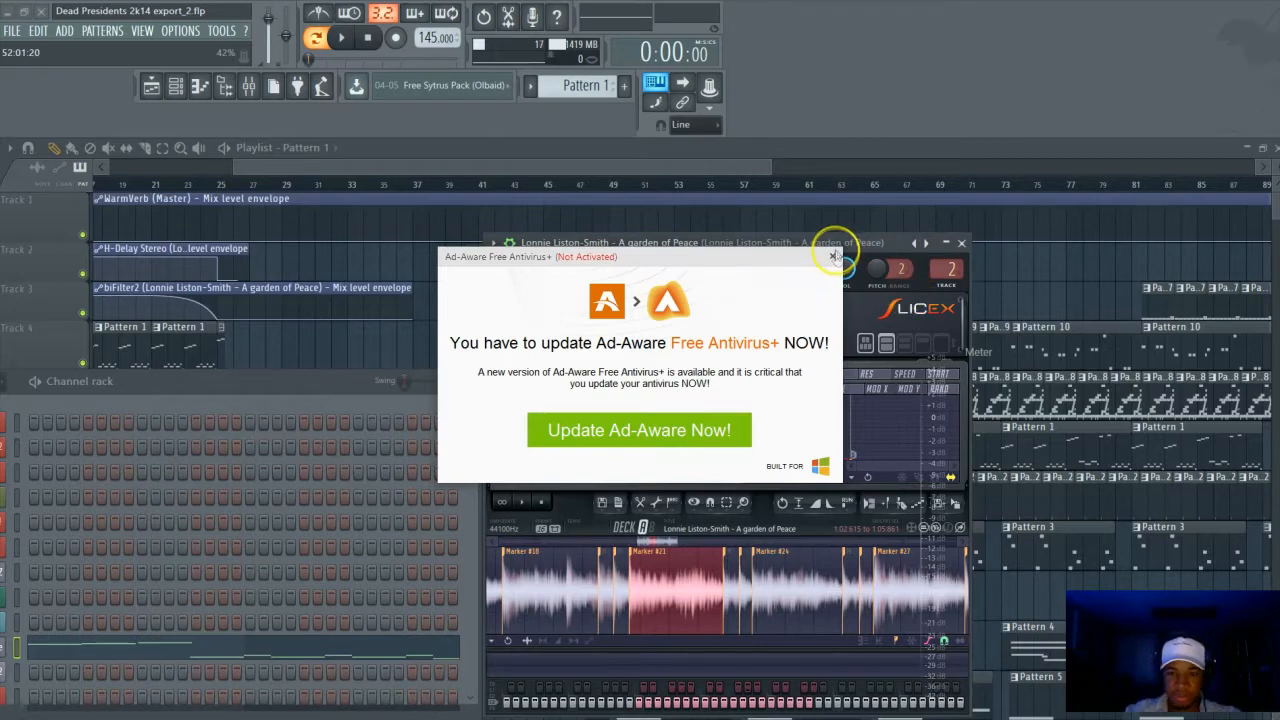
left_click(833, 255)
Return to the playlist and play the arrangement from bar 25, following the clips across the tracks before stopping playback
left_click(686, 165)
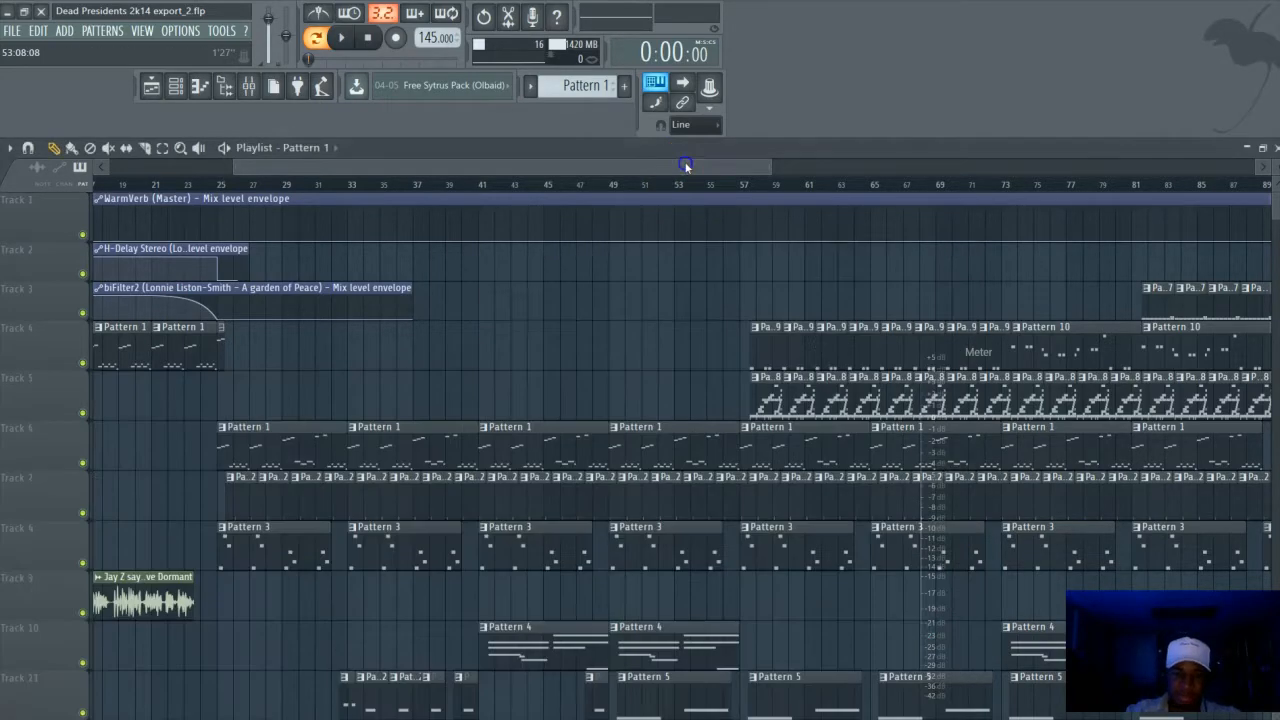
left_click_drag(412, 176, 903, 163)
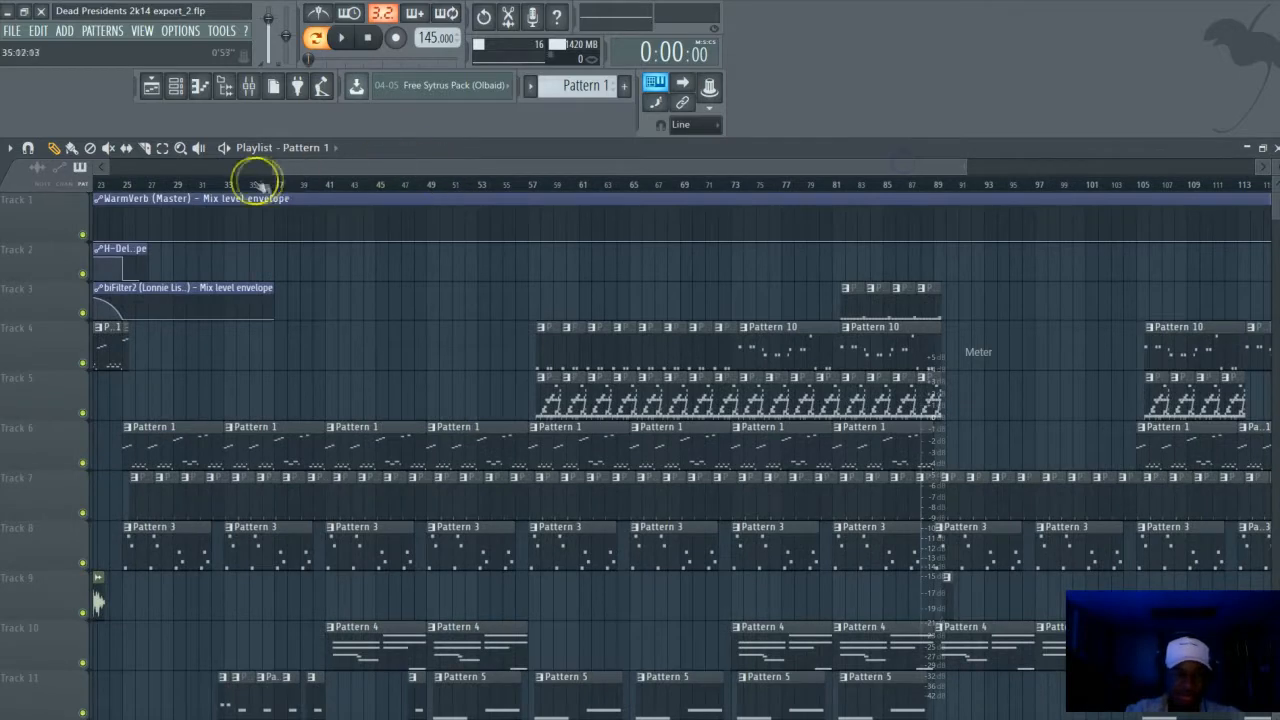
left_click_drag(279, 183, 414, 179)
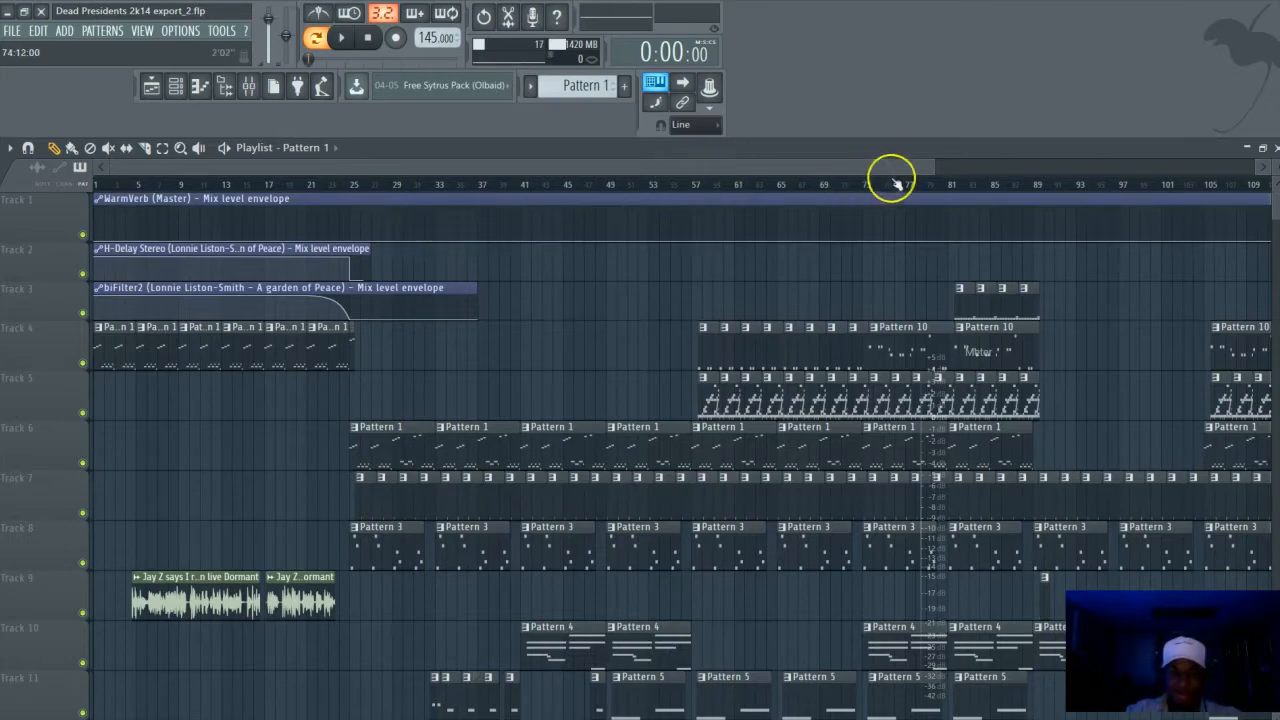
left_click_drag(938, 172, 540, 175)
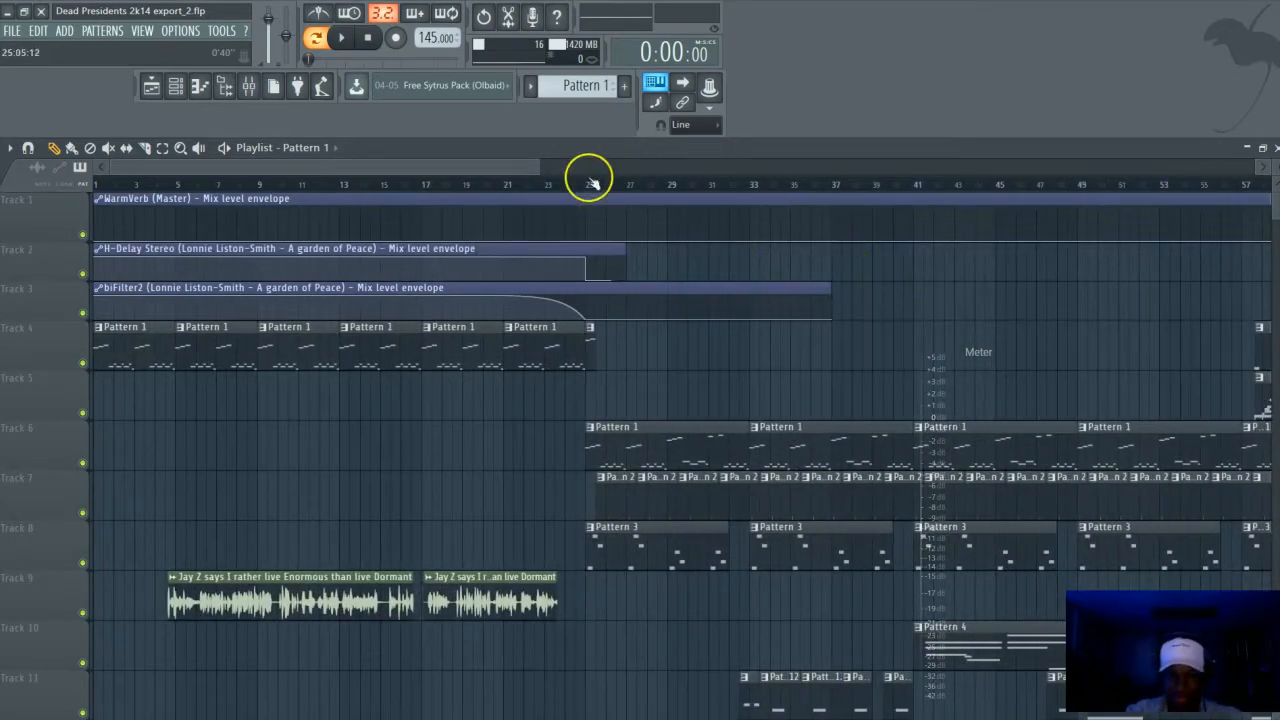
key("space")
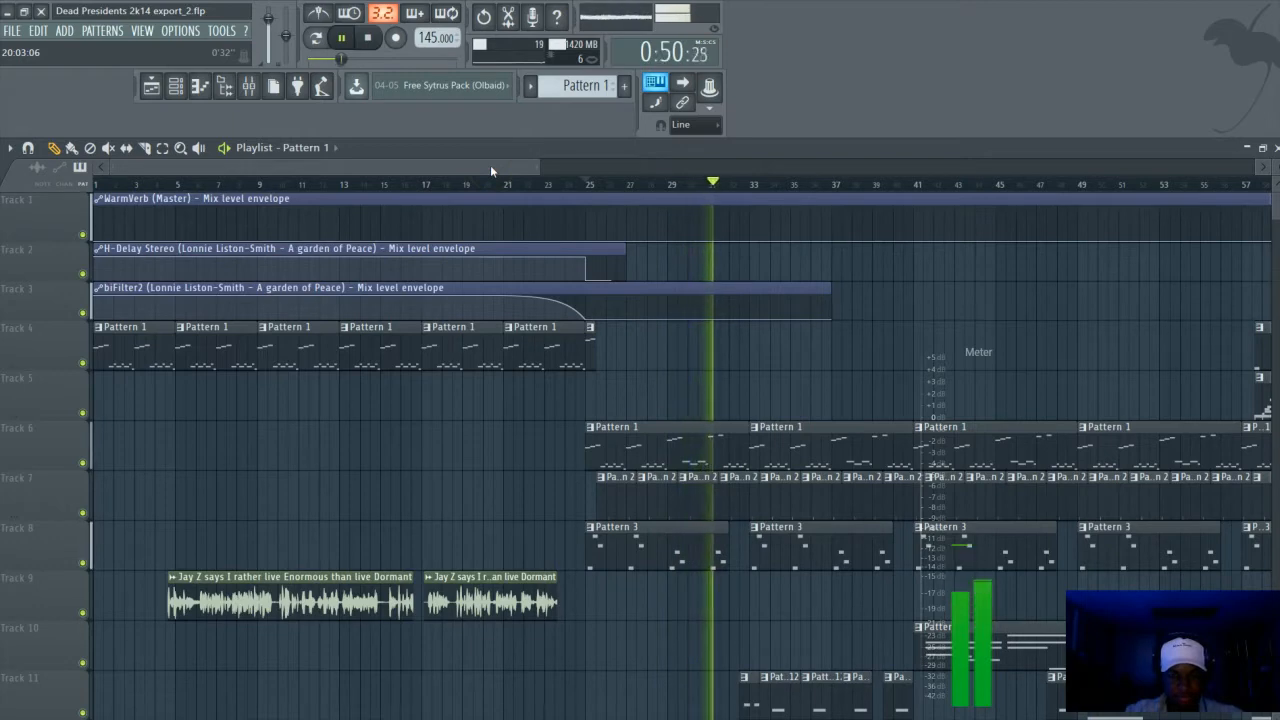
left_click_drag(490, 165, 584, 175)
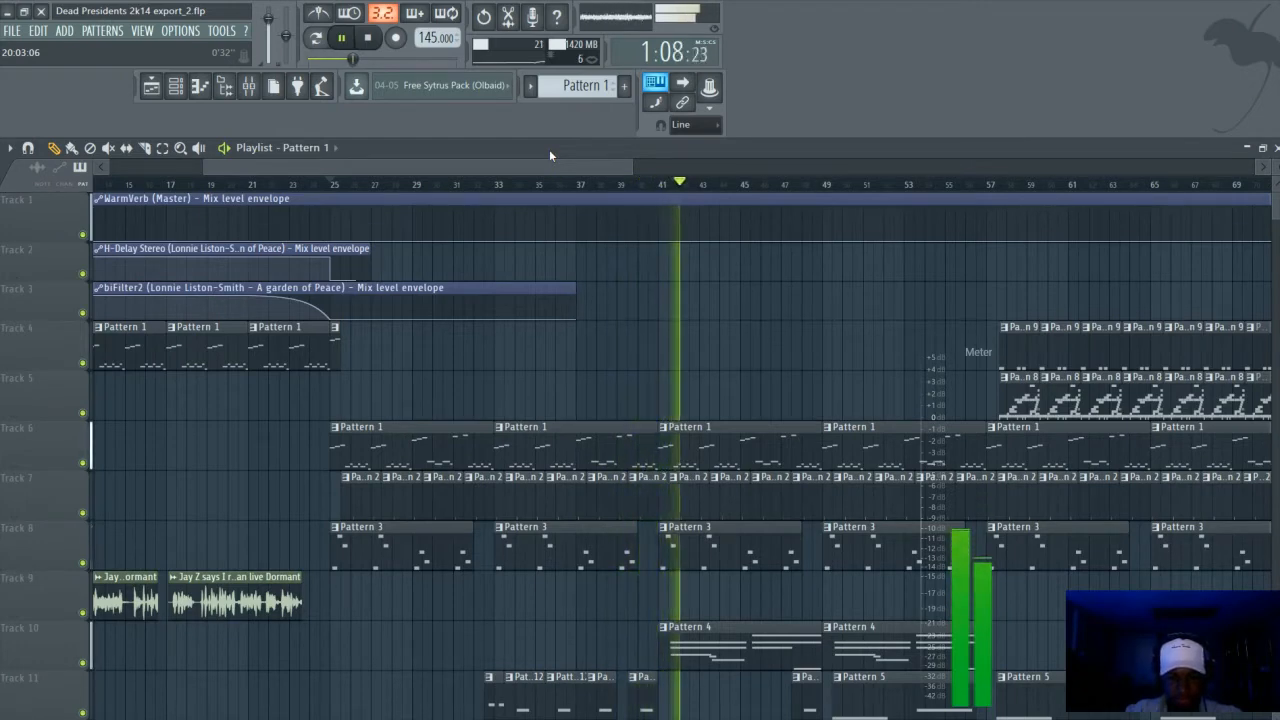
left_click_drag(543, 171, 592, 178)
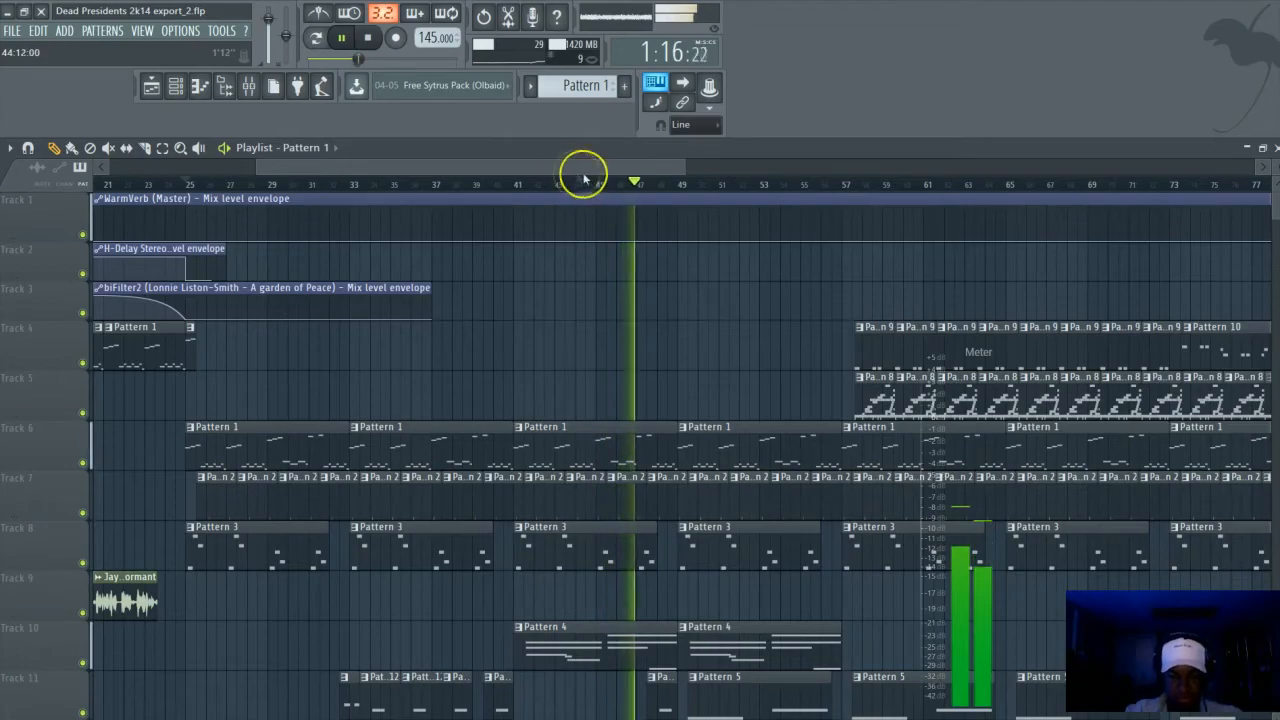
left_click_drag(563, 172, 631, 178)
scroll(648, 300, "down", 9)
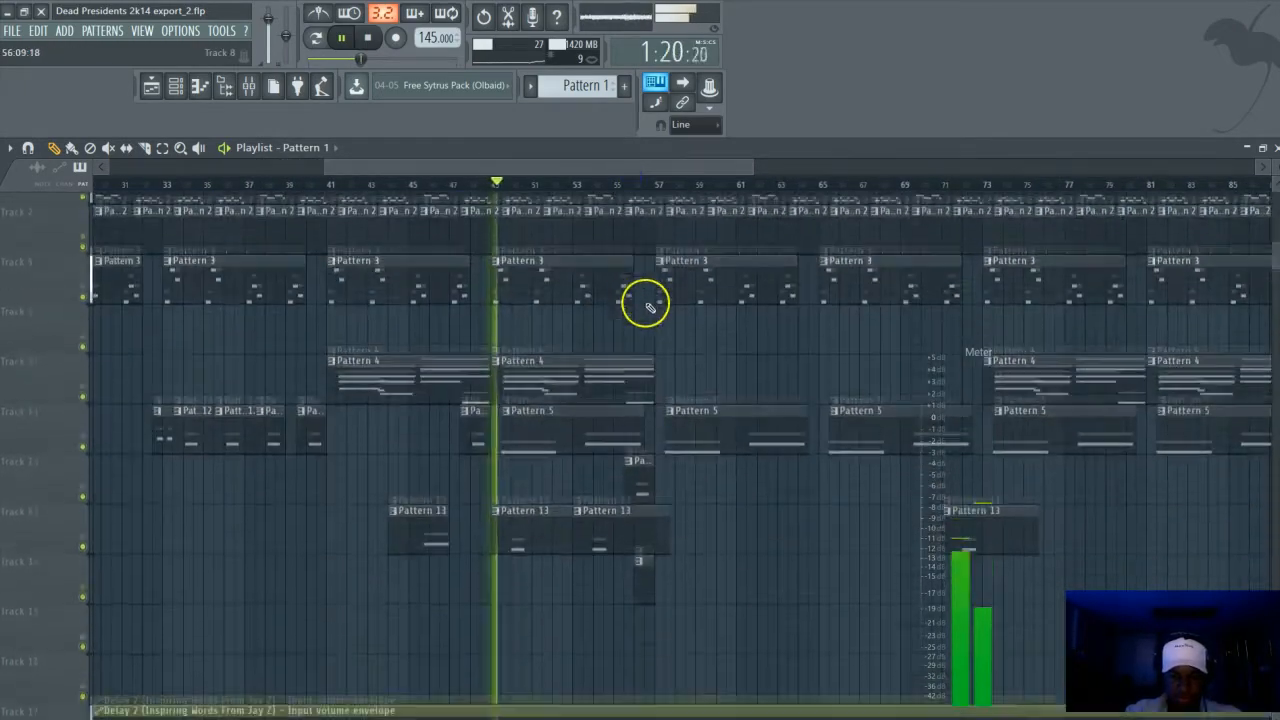
scroll(646, 300, "up", 8)
left_click_drag(1275, 179, 1274, 169)
scroll(1040, 308, "up", 2)
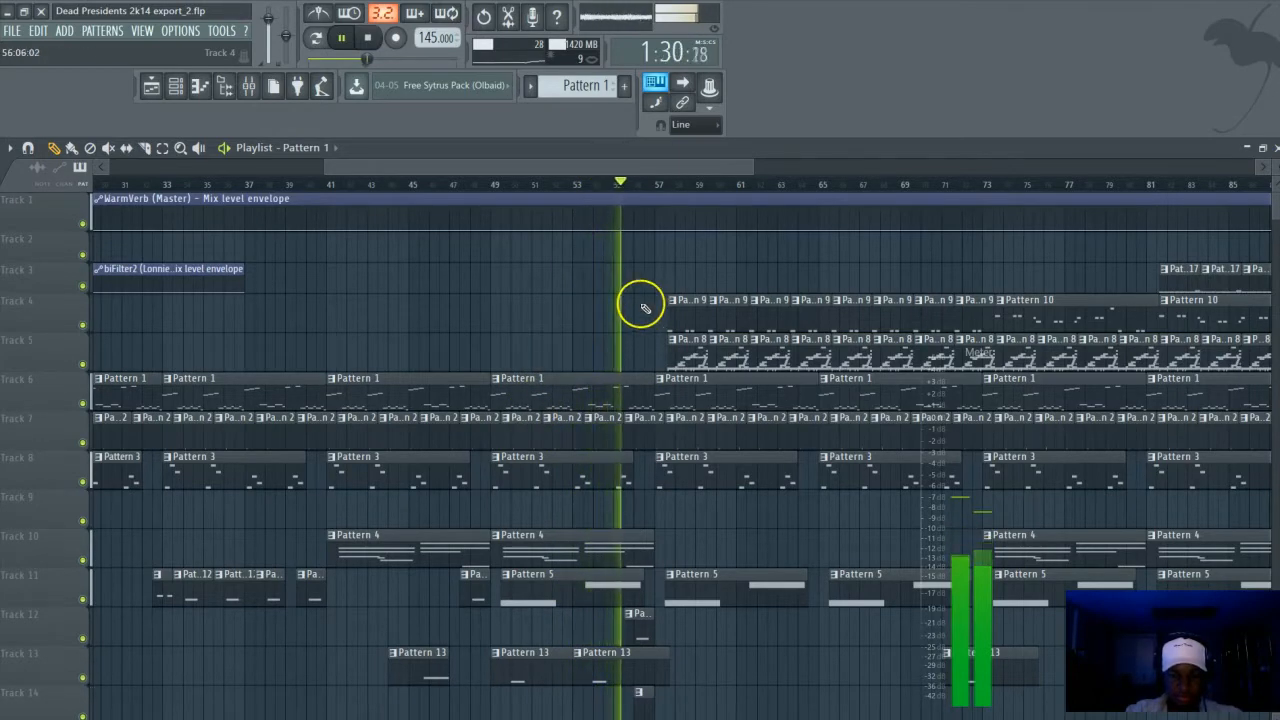
left_click(369, 39)
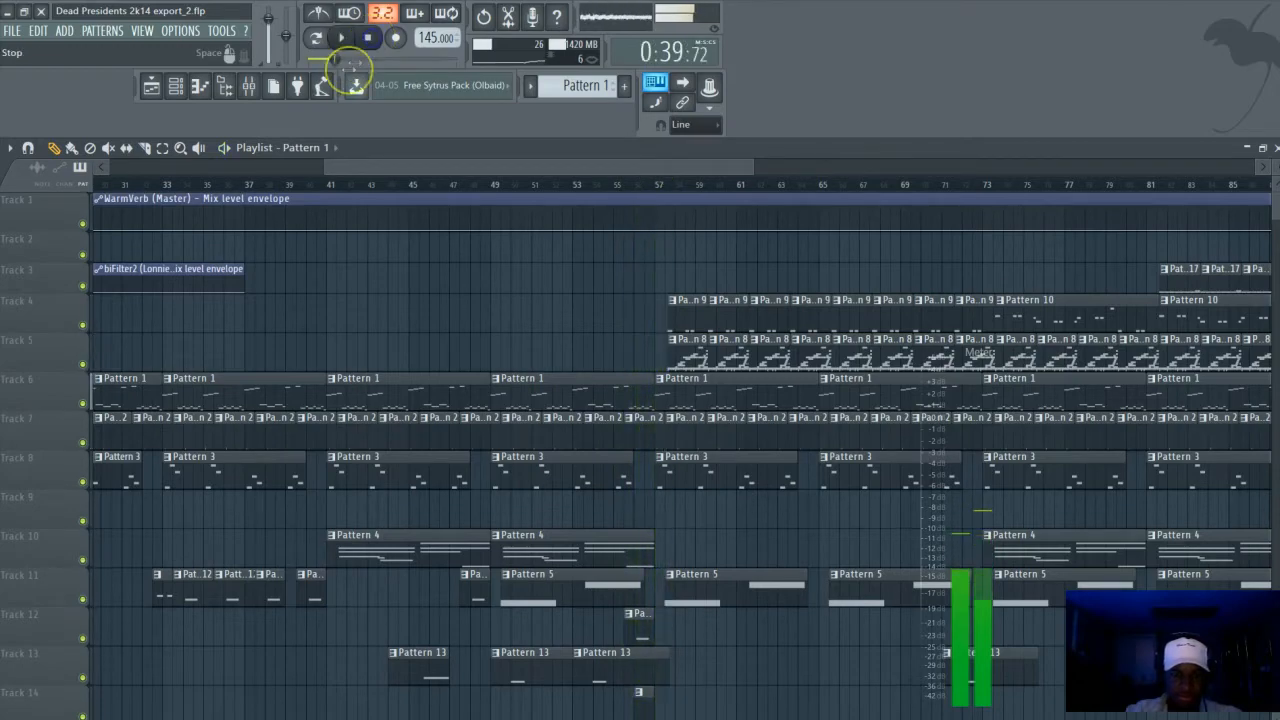
Bypass the five effects on the Lonnie Liston-Smith mixer track, from Fruity Reeverb 2 to biFilter2, and bring the channel rack forward
left_click_drag(643, 169, 594, 170)
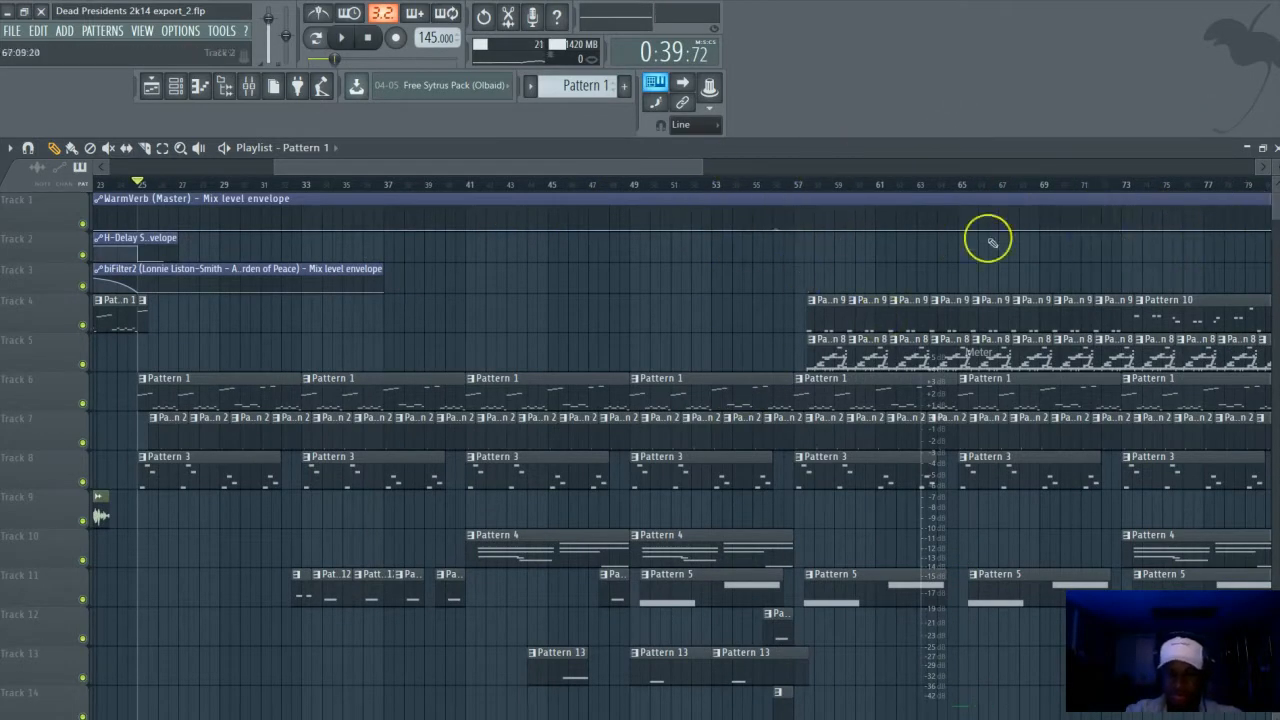
left_click_drag(493, 174, 449, 164)
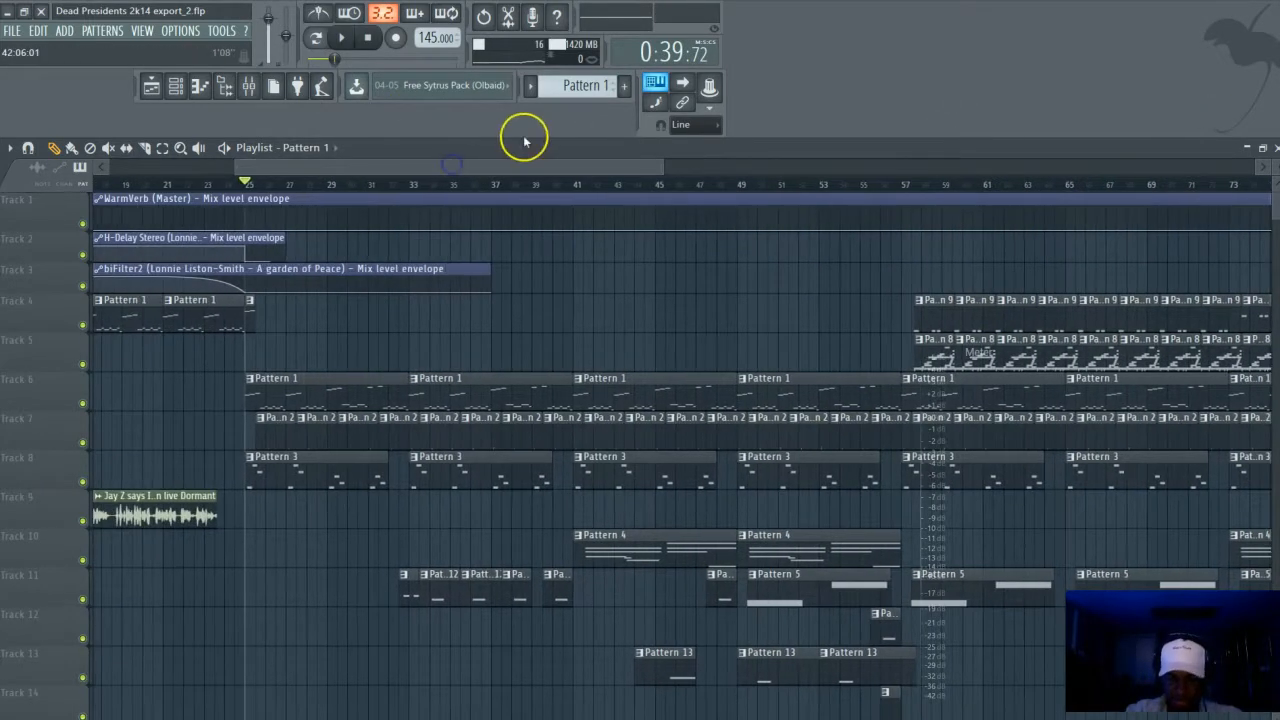
left_click_drag(659, 171, 428, 186)
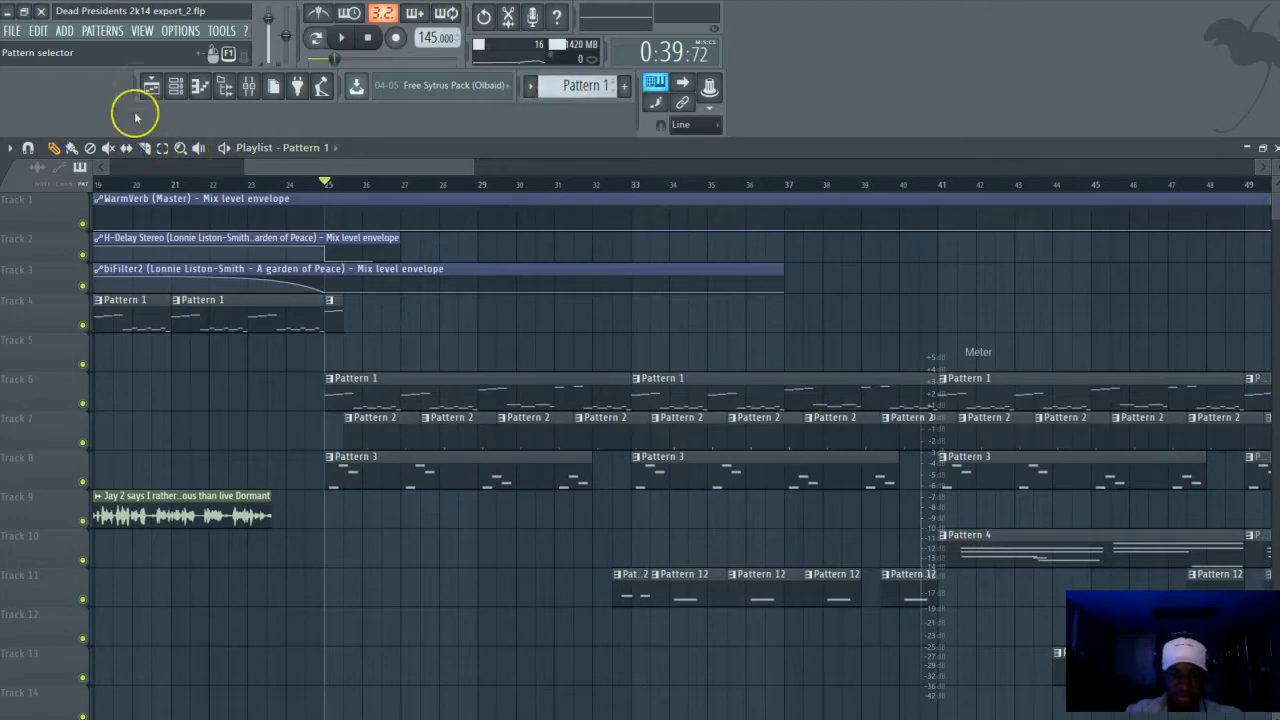
left_click(177, 85)
left_click_drag(217, 381, 512, 222)
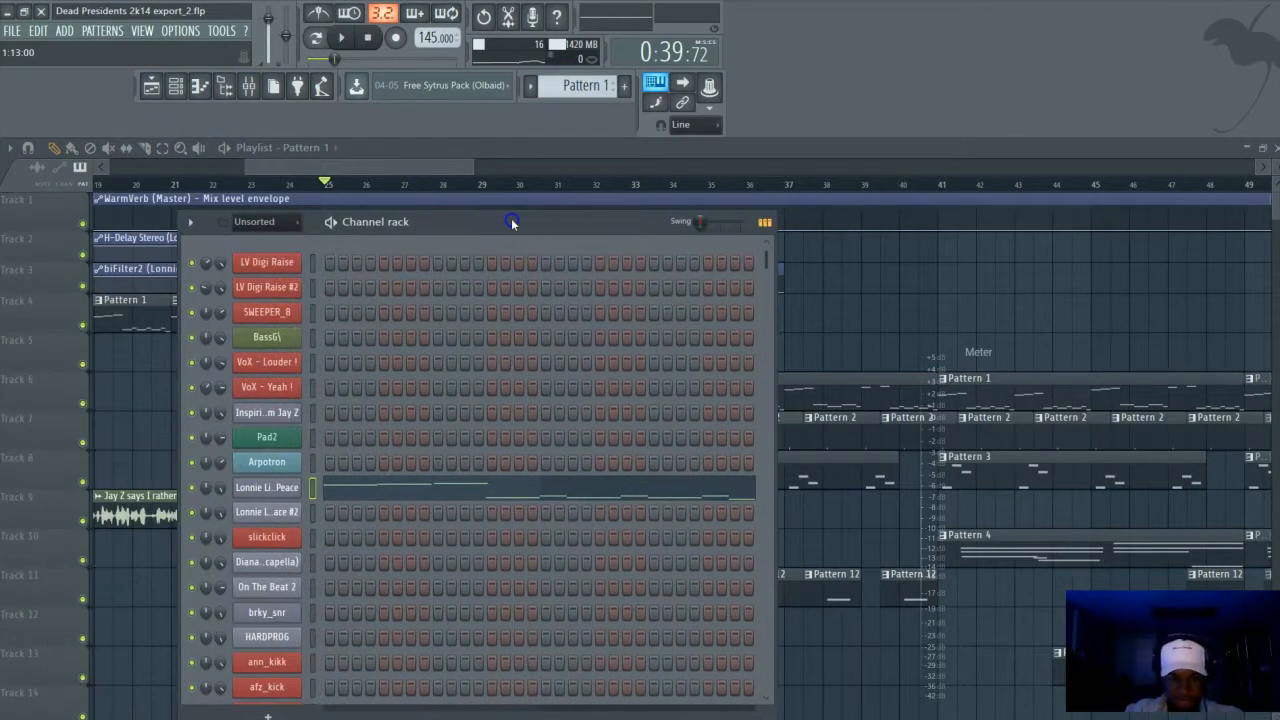
left_click(178, 86)
left_click(178, 86)
left_click(250, 86)
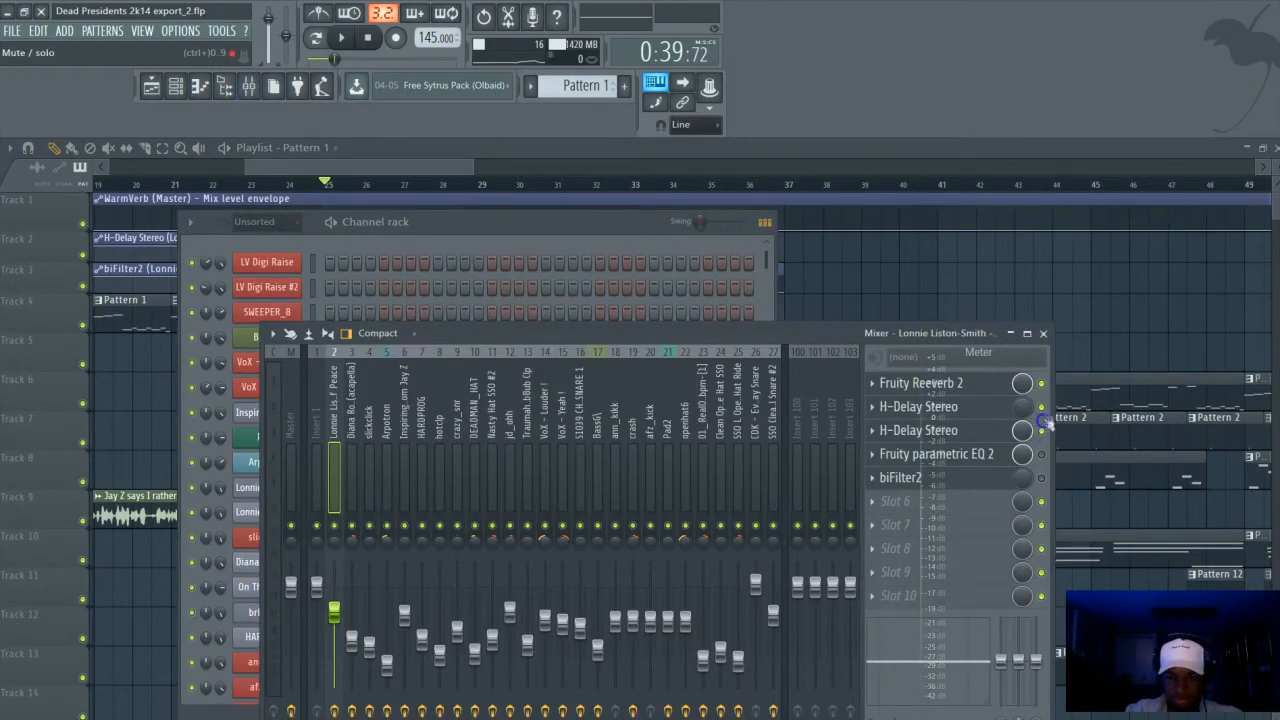
left_click(547, 228)
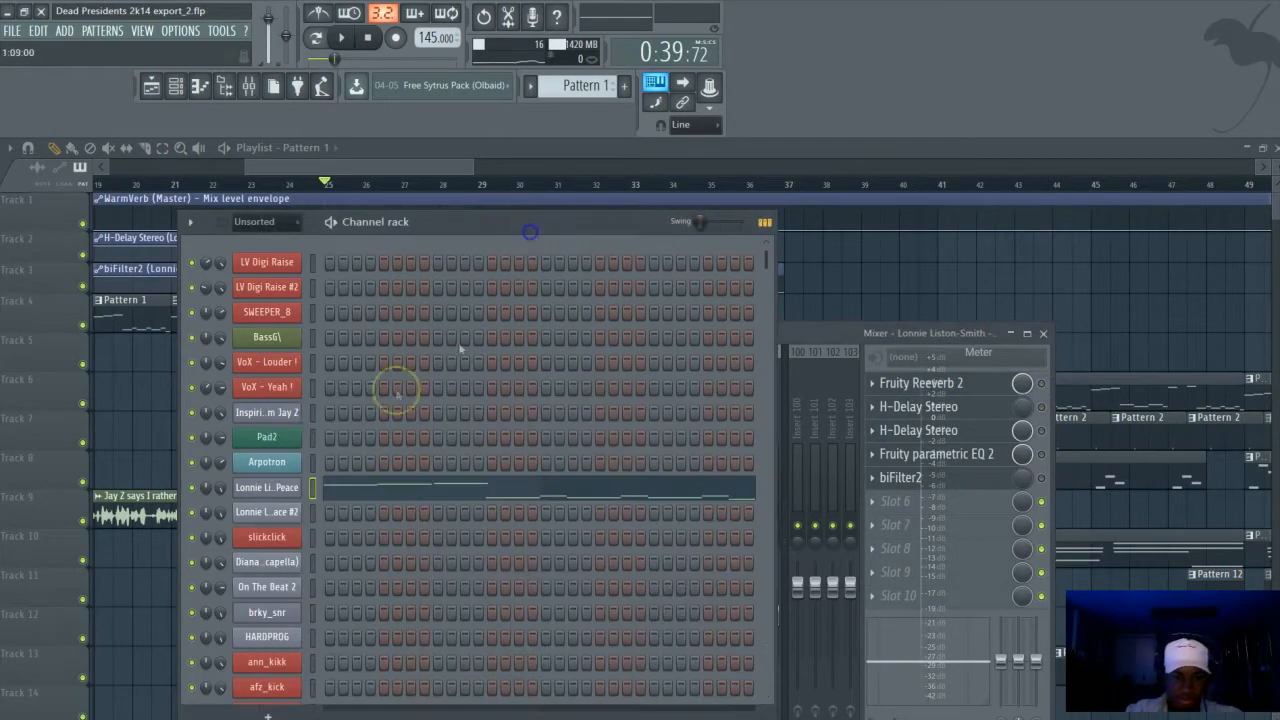
Open the Lonnie Liston-Smith sample in Slicex and examine its waveform and slice markers
left_click(268, 485)
left_click_drag(670, 288, 728, 300)
scroll(666, 586, "down", 3)
scroll(692, 575, "down", 2)
left_click_drag(720, 555, 491, 583)
scroll(571, 632, "up", 3)
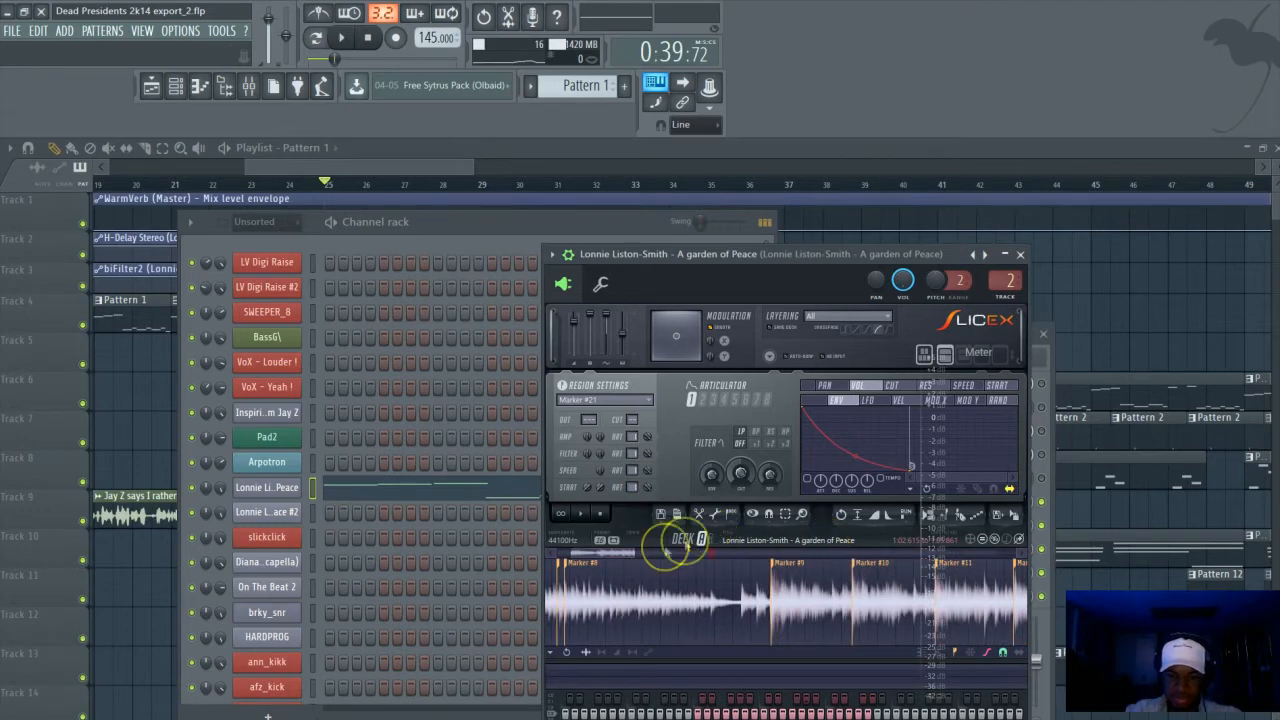
left_click_drag(612, 562, 717, 548)
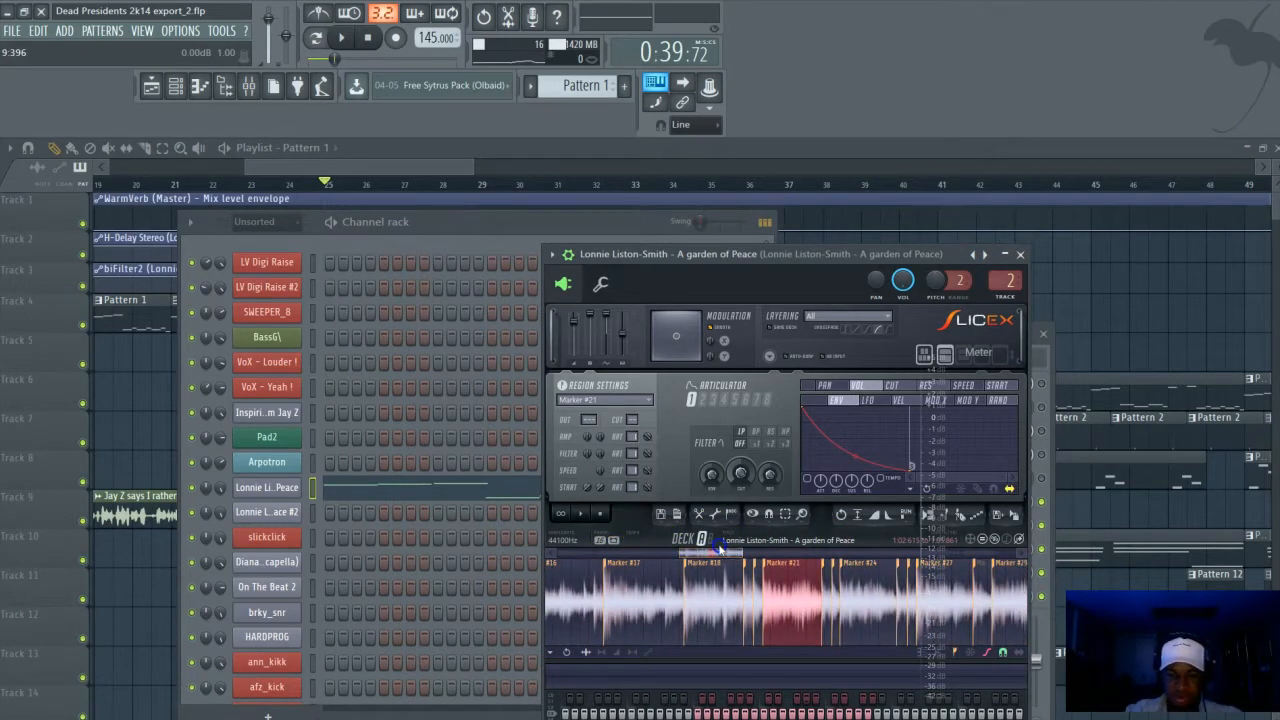
left_click_drag(677, 553, 607, 550)
left_click(519, 588)
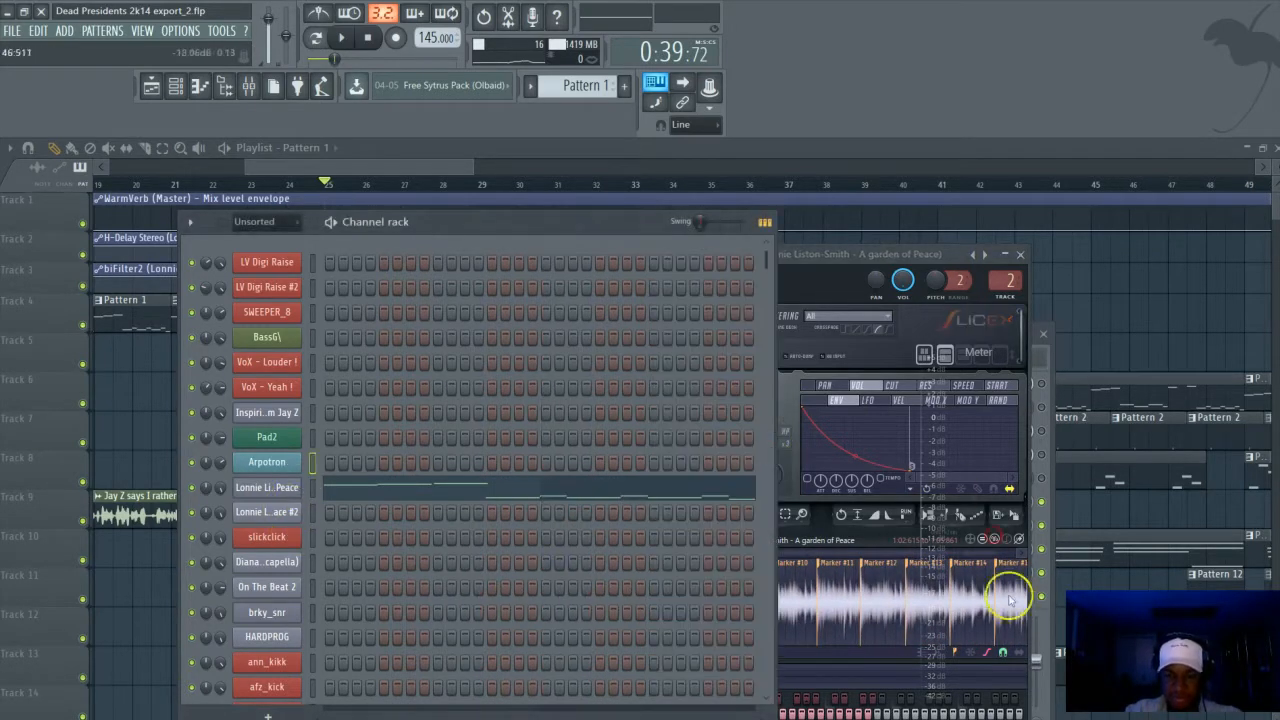
left_click(817, 345)
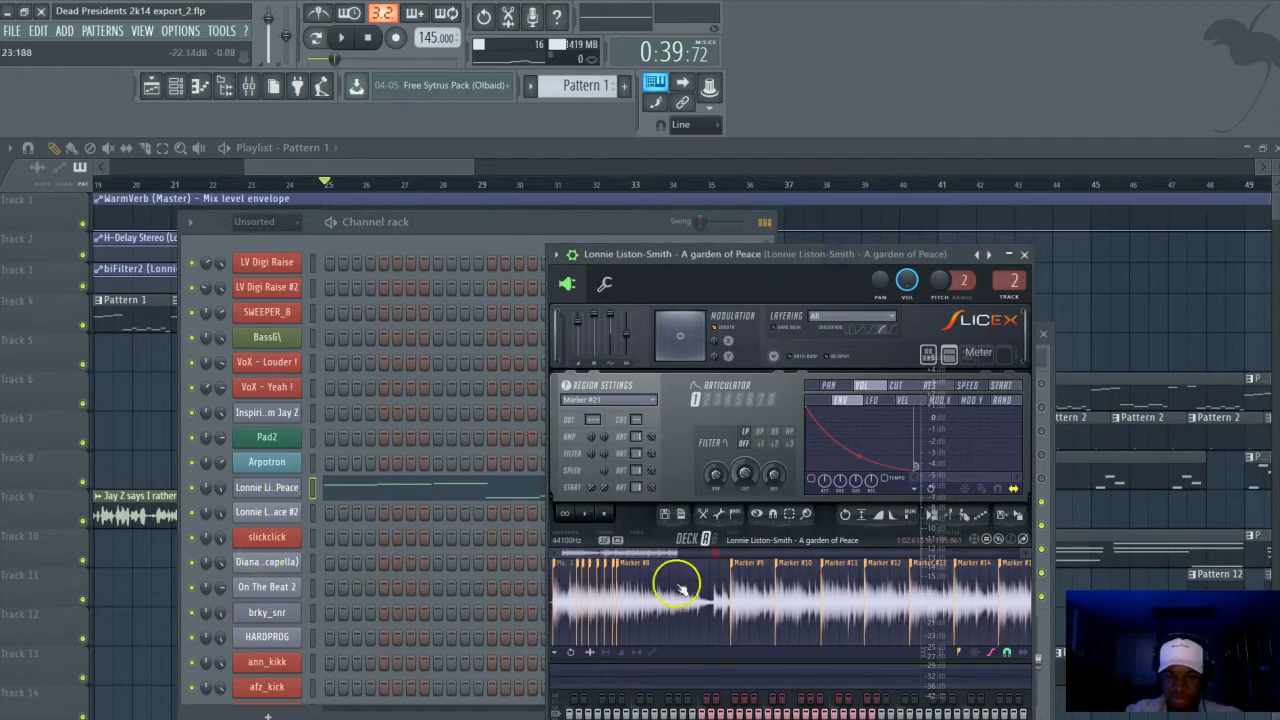
scroll(678, 617, "up", 5)
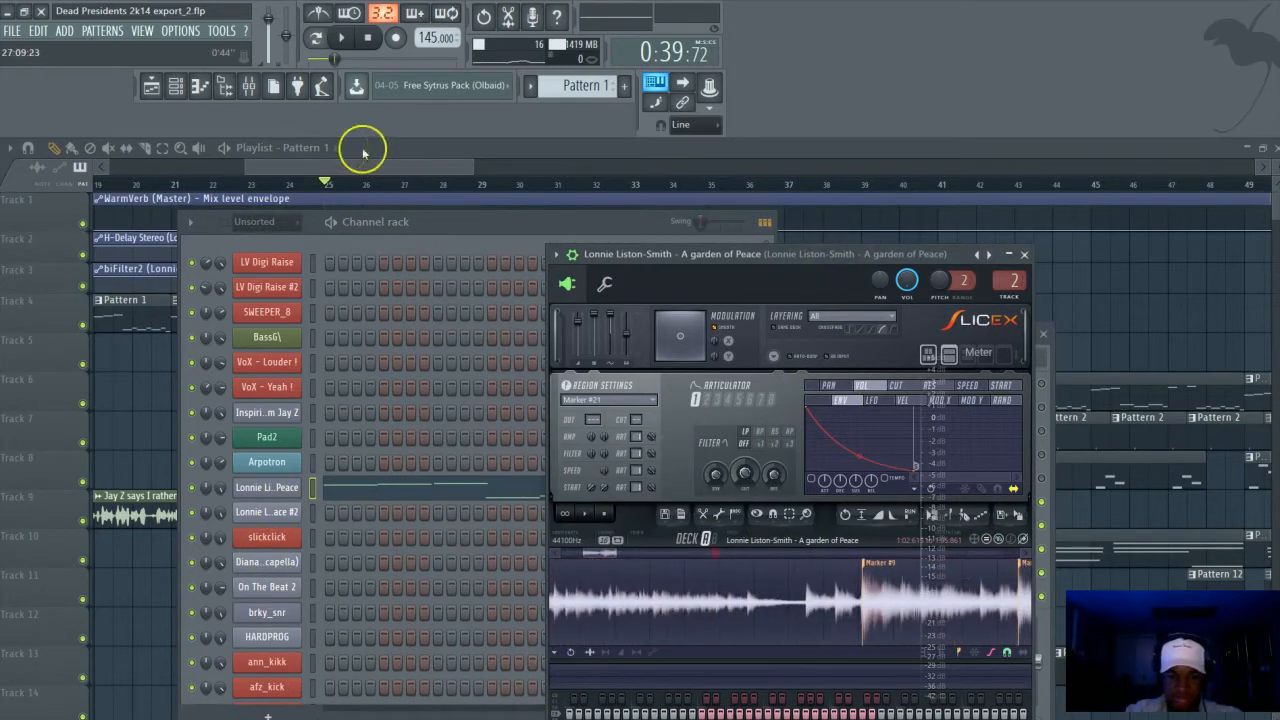
Bypass WarmVerb on the mixer's master track and reposition the mixer so the Slicex window stays accessible
left_click(250, 87)
left_click(286, 428)
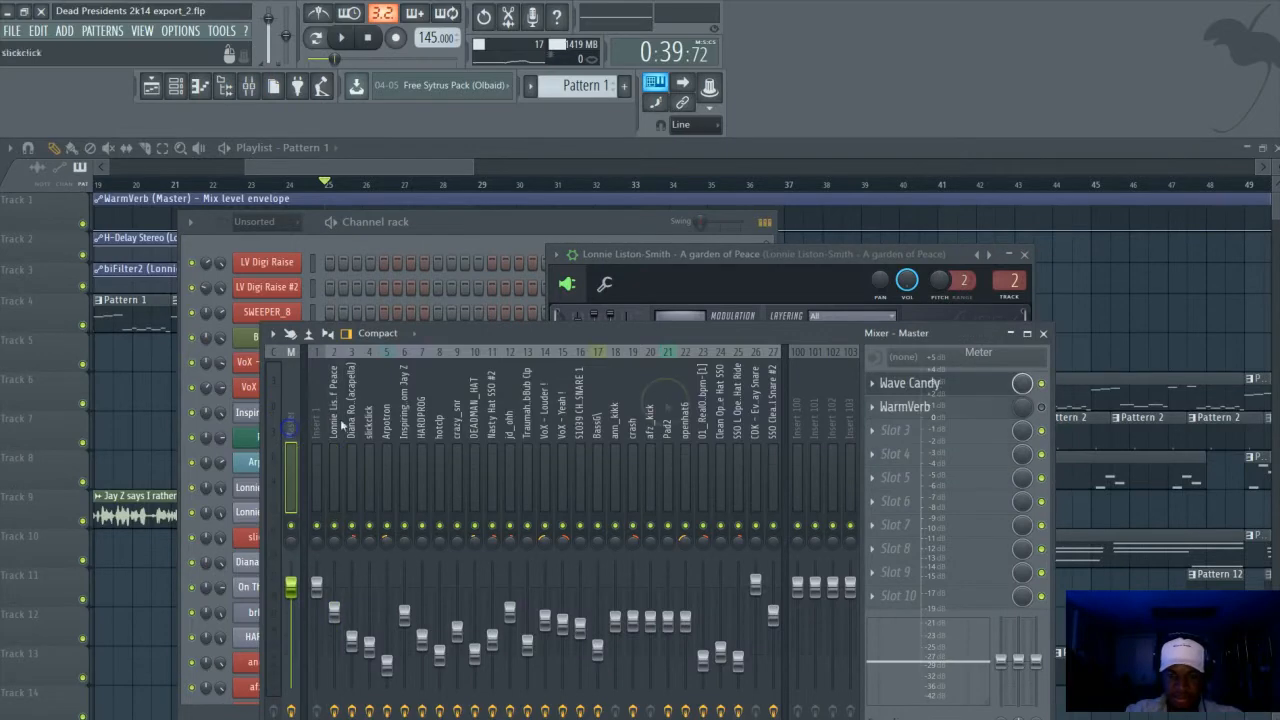
left_click_drag(712, 320, 643, 449)
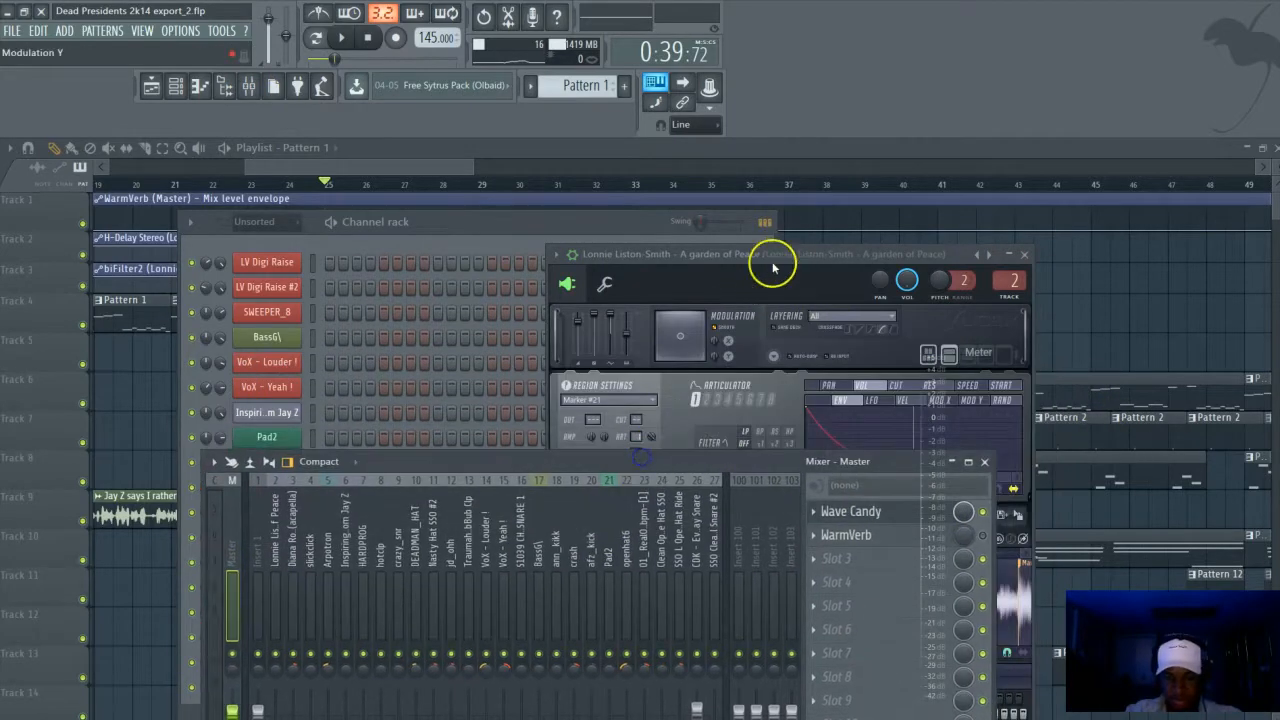
left_click(771, 263)
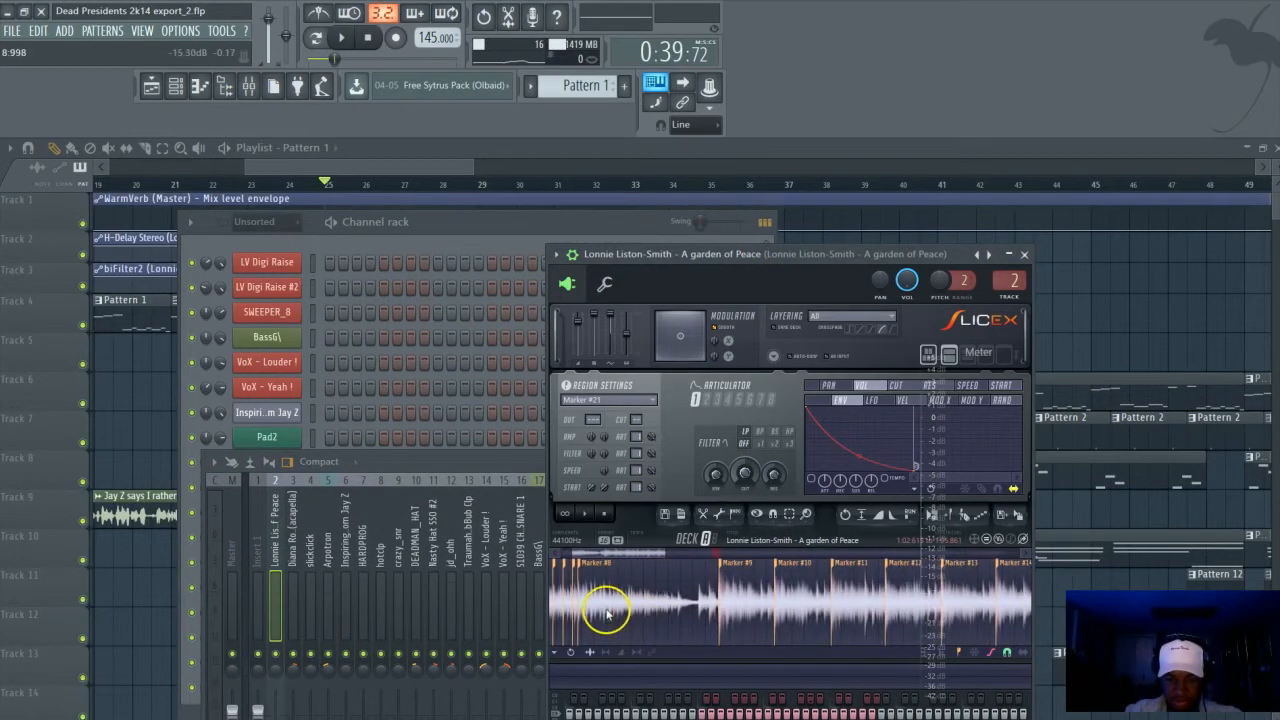
Audition individual slices of the sample along the Slicex waveform, including markers #6, #9, #10, #14 and #18
left_click(603, 607)
left_click_drag(620, 557, 587, 566)
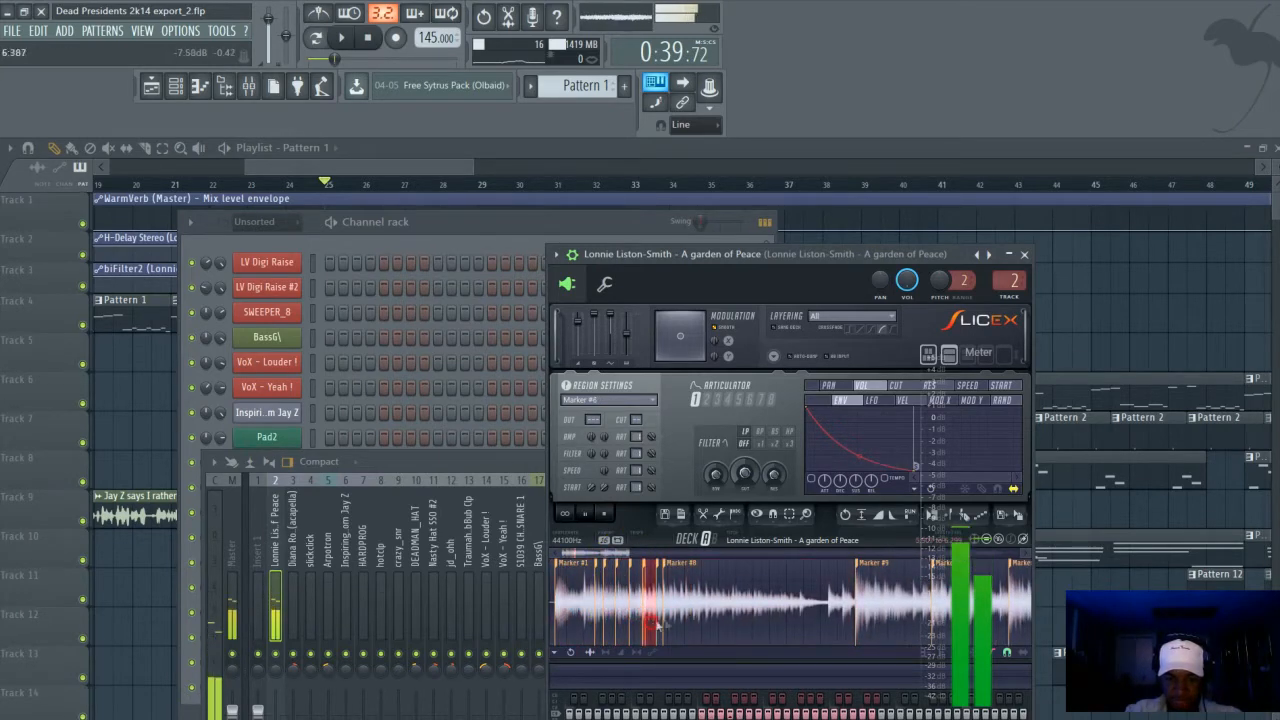
left_click_drag(604, 556, 630, 568)
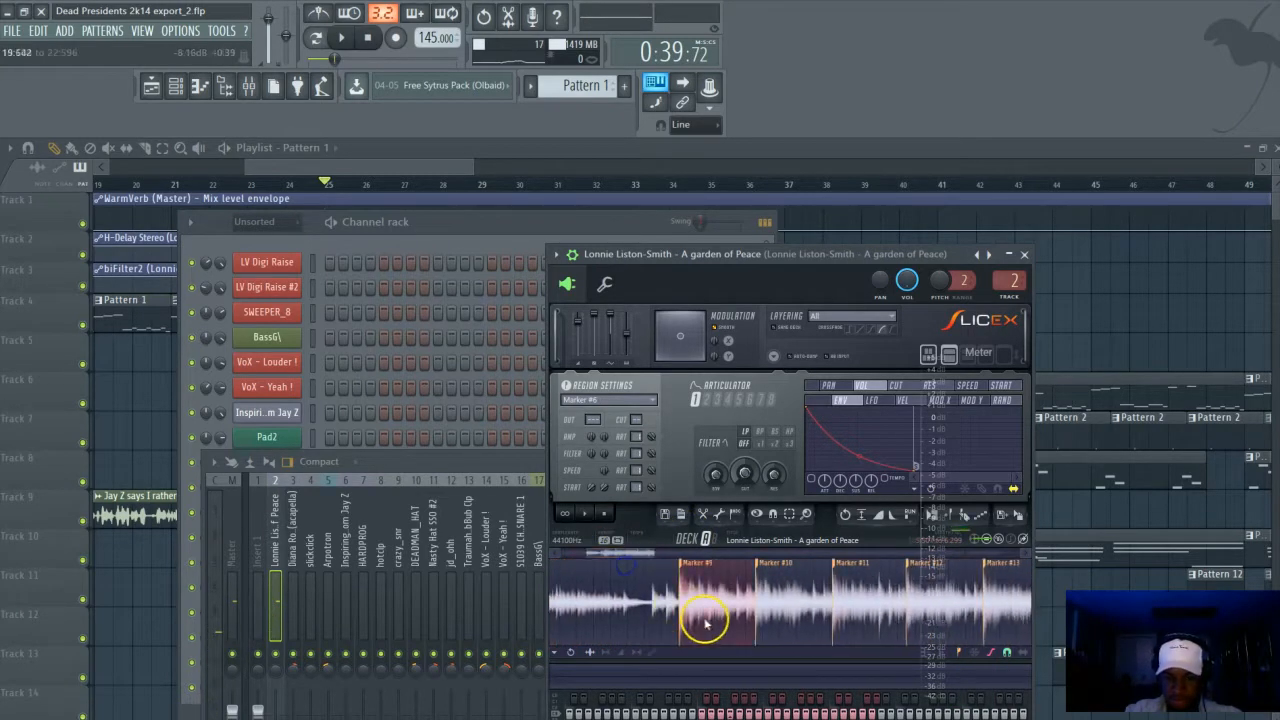
left_click(704, 625)
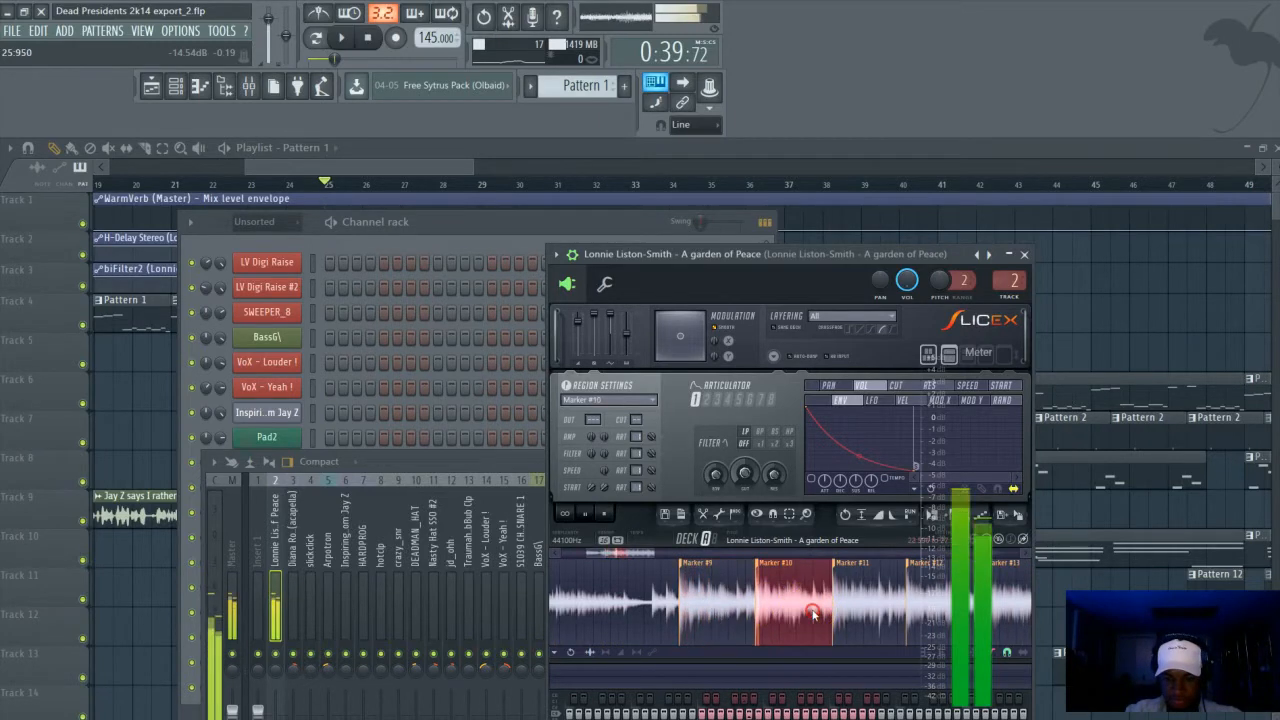
left_click_drag(620, 555, 678, 558)
left_click(708, 617)
left_click(686, 634)
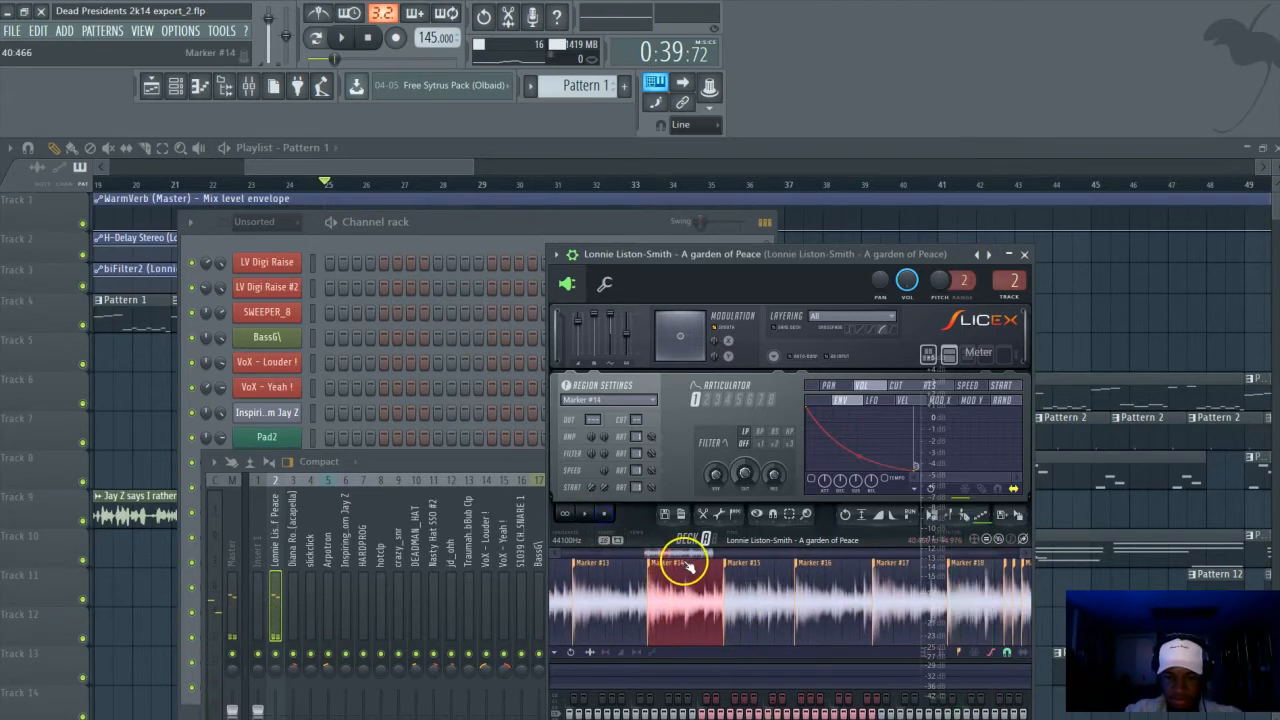
left_click_drag(688, 557, 726, 558)
left_click(683, 607)
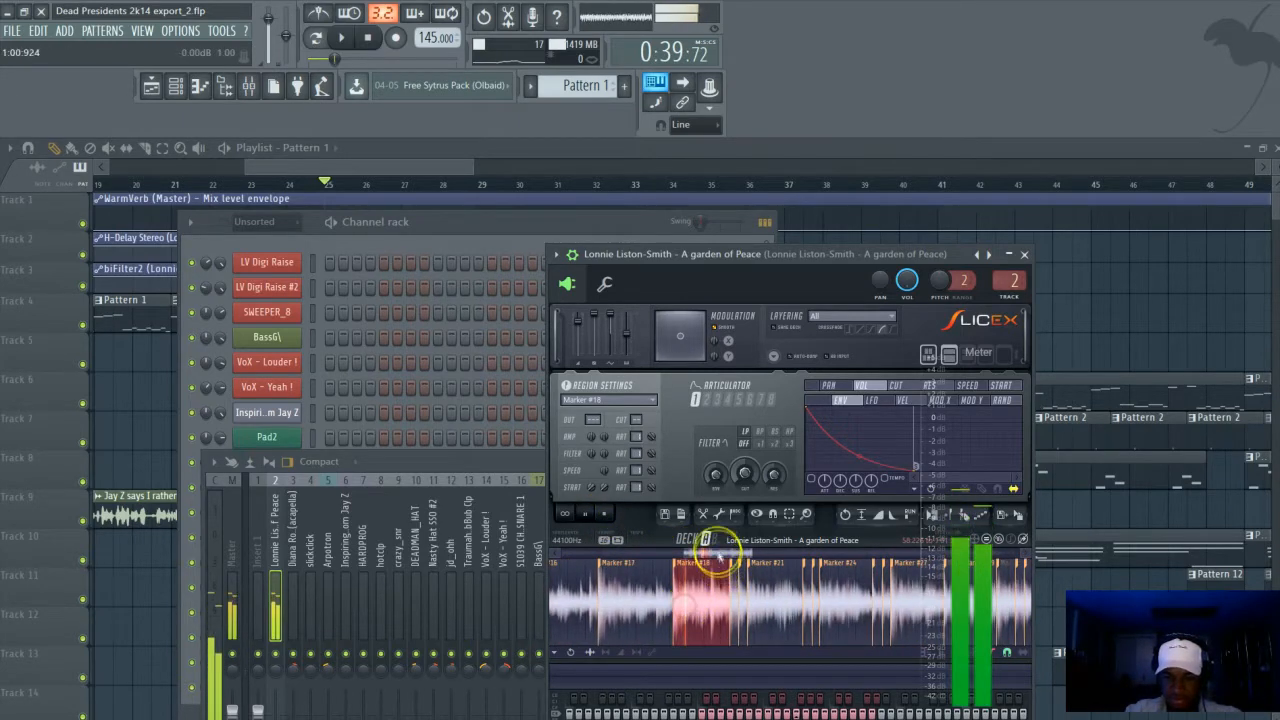
Audition further slices of the sample along the Slicex waveform, including markers #18, #21 and #24
mouse_move(714, 554)
left_mouse_down()
mouse_move(733, 554)
mouse_move(698, 552)
left_mouse_up()
scroll(687, 601, "up", 2)
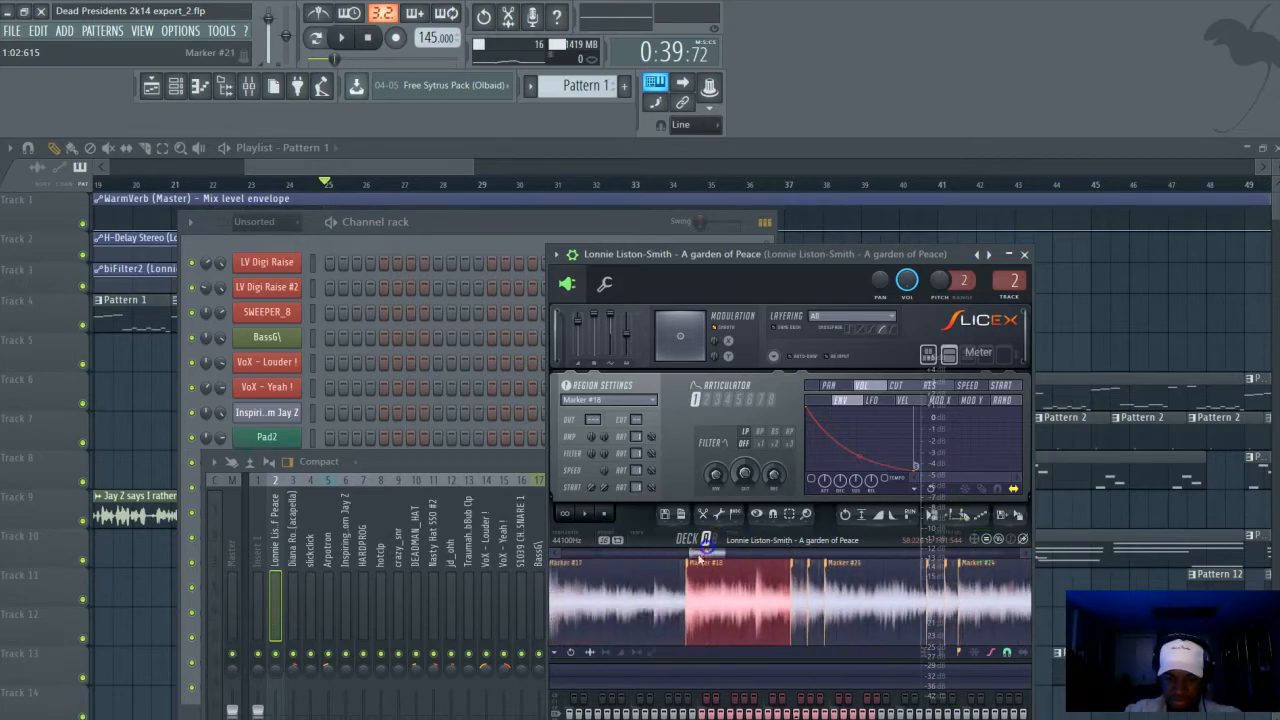
left_click(653, 601)
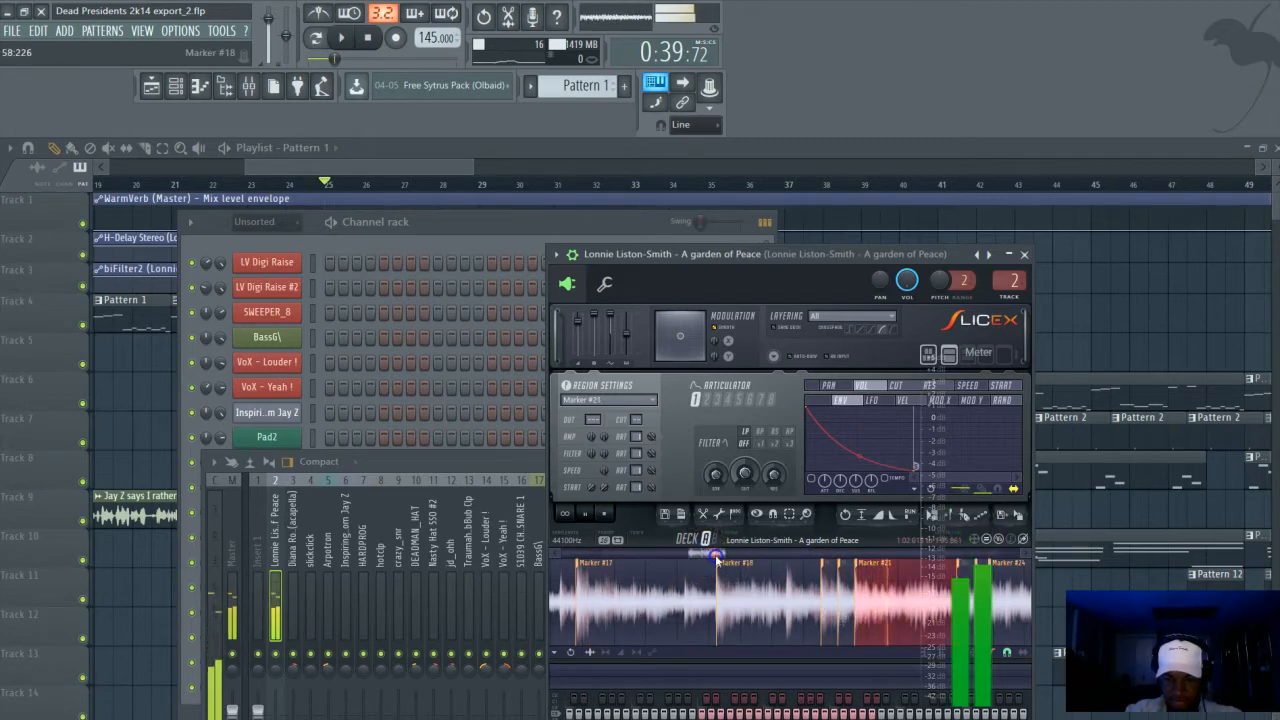
left_click_drag(716, 556, 726, 554)
left_click(597, 604)
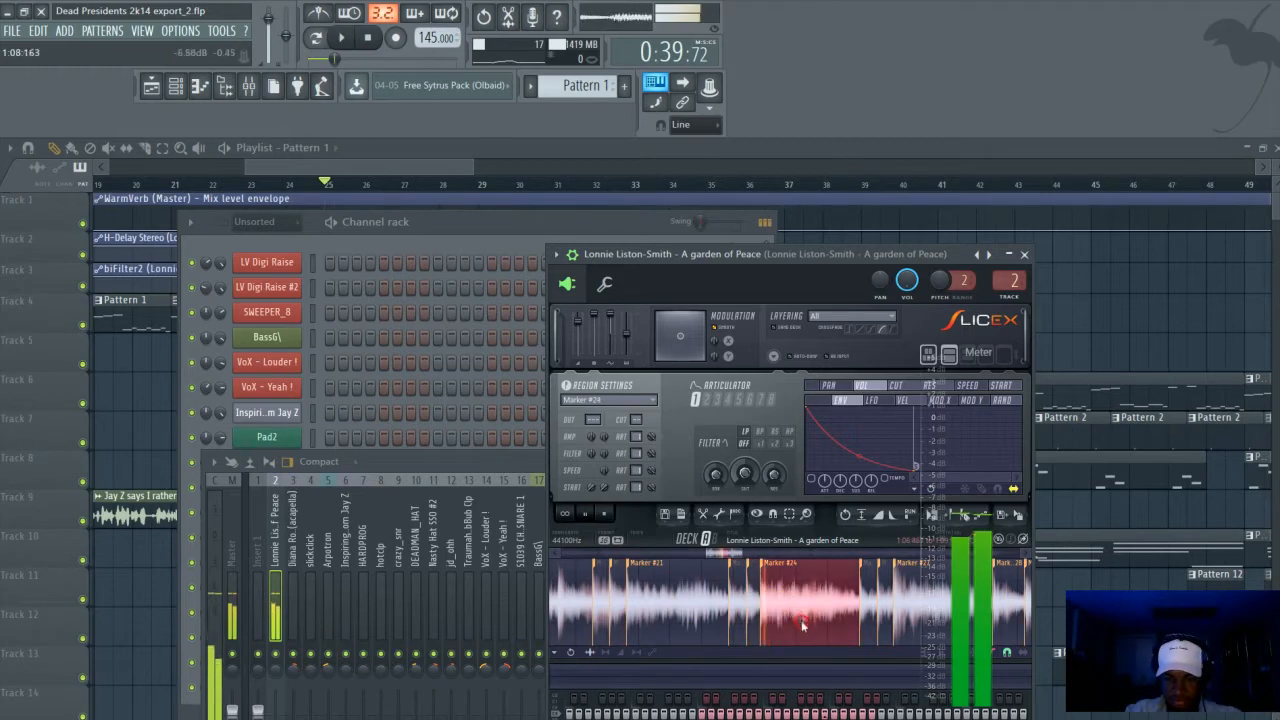
left_click(716, 560)
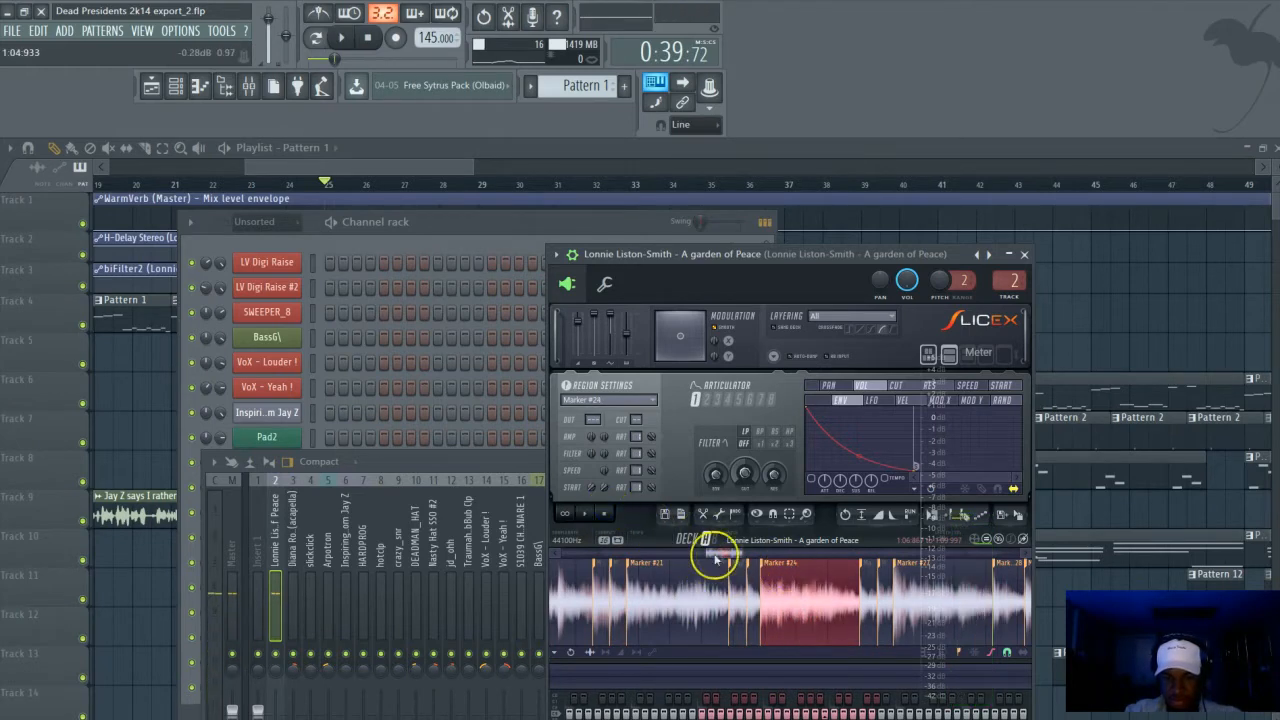
left_click_drag(743, 556, 738, 545)
Open the Lonnie Liston-Smith channel's piano roll from the channel rack and enlarge it to fill the workspace
left_click(491, 248)
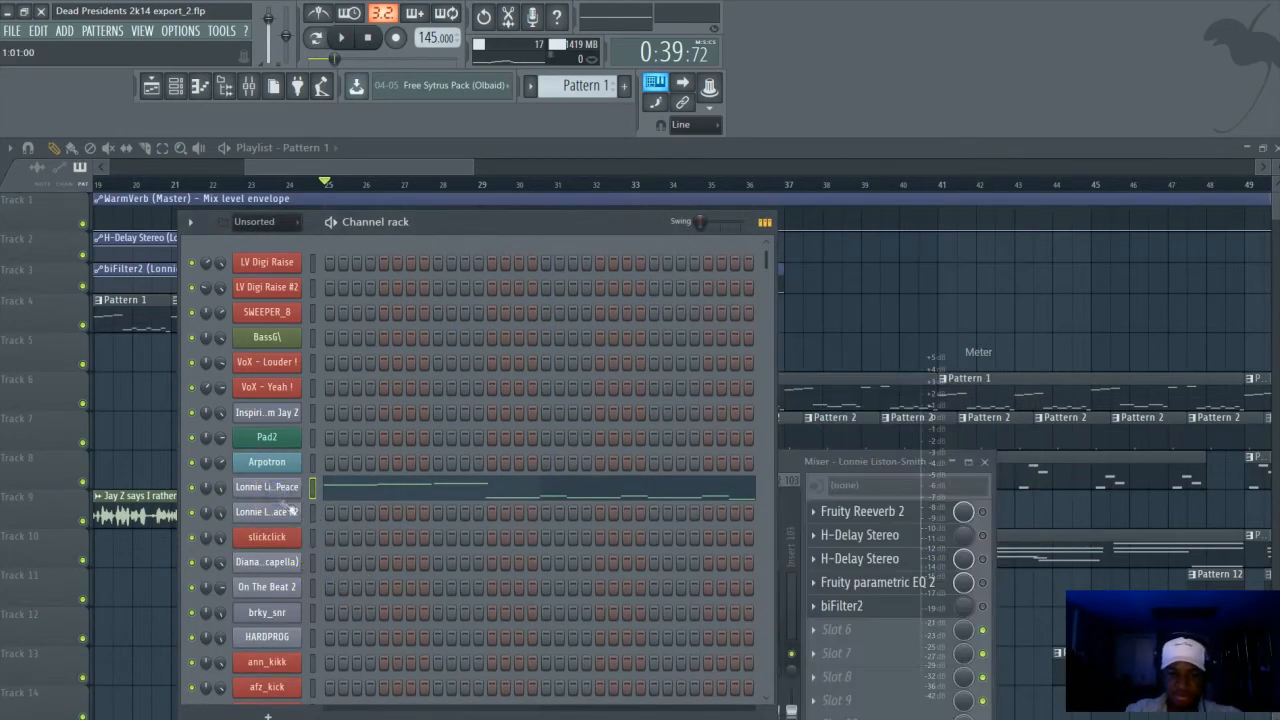
right_click(278, 492)
left_click(331, 492)
right_click(286, 487)
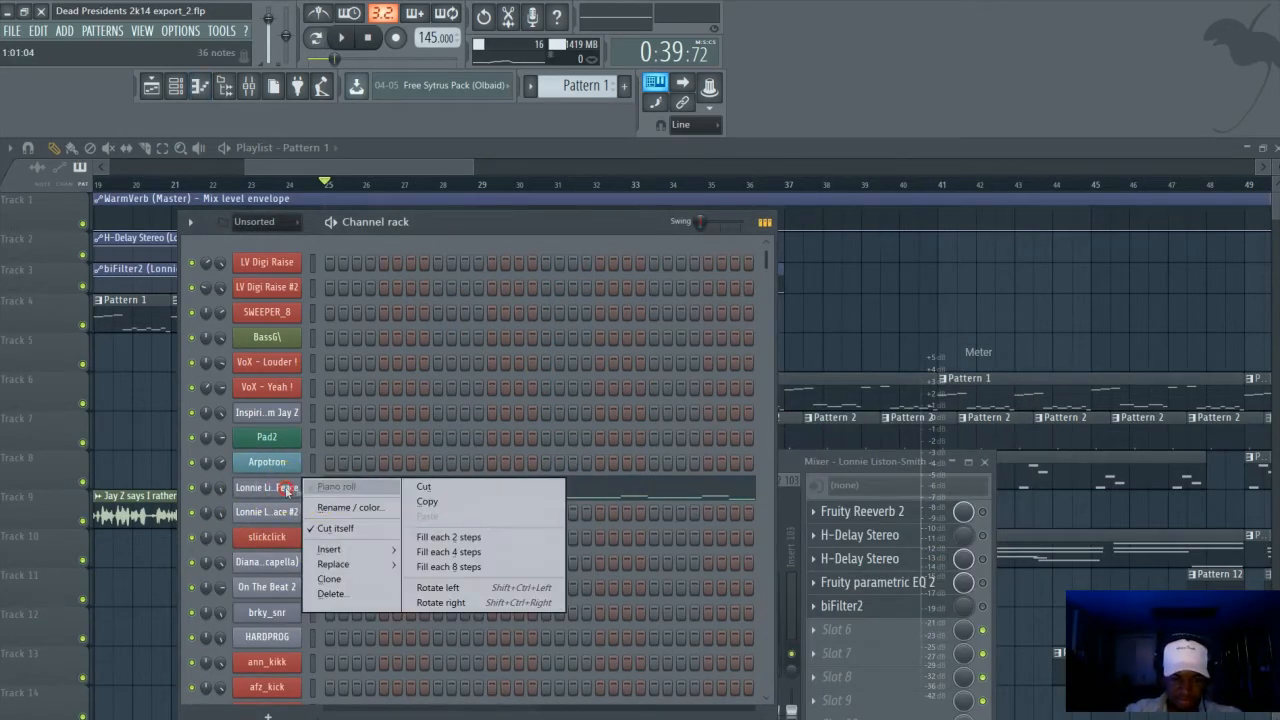
left_click(323, 489)
left_click_drag(1192, 210, 895, 246)
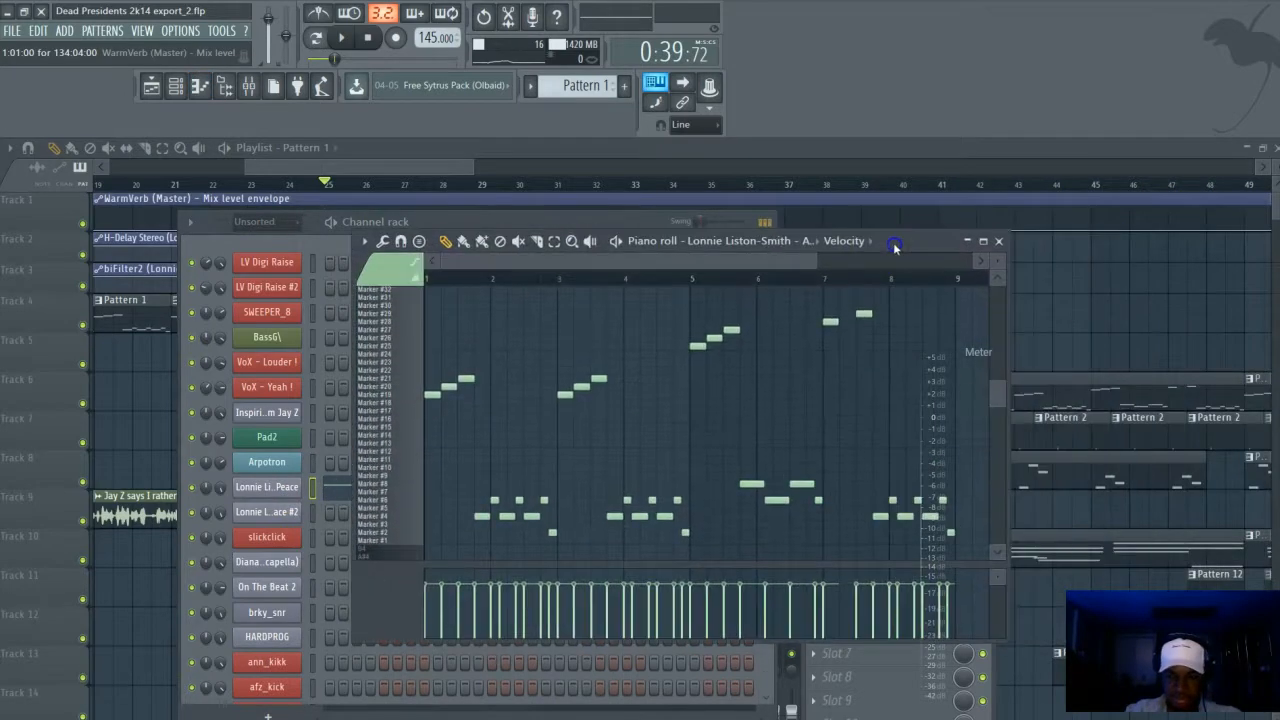
double_click(920, 244)
Examine the slice notes in the piano roll and preview the keys for markers #19, #20 and #21
scroll(380, 334, "up", 2)
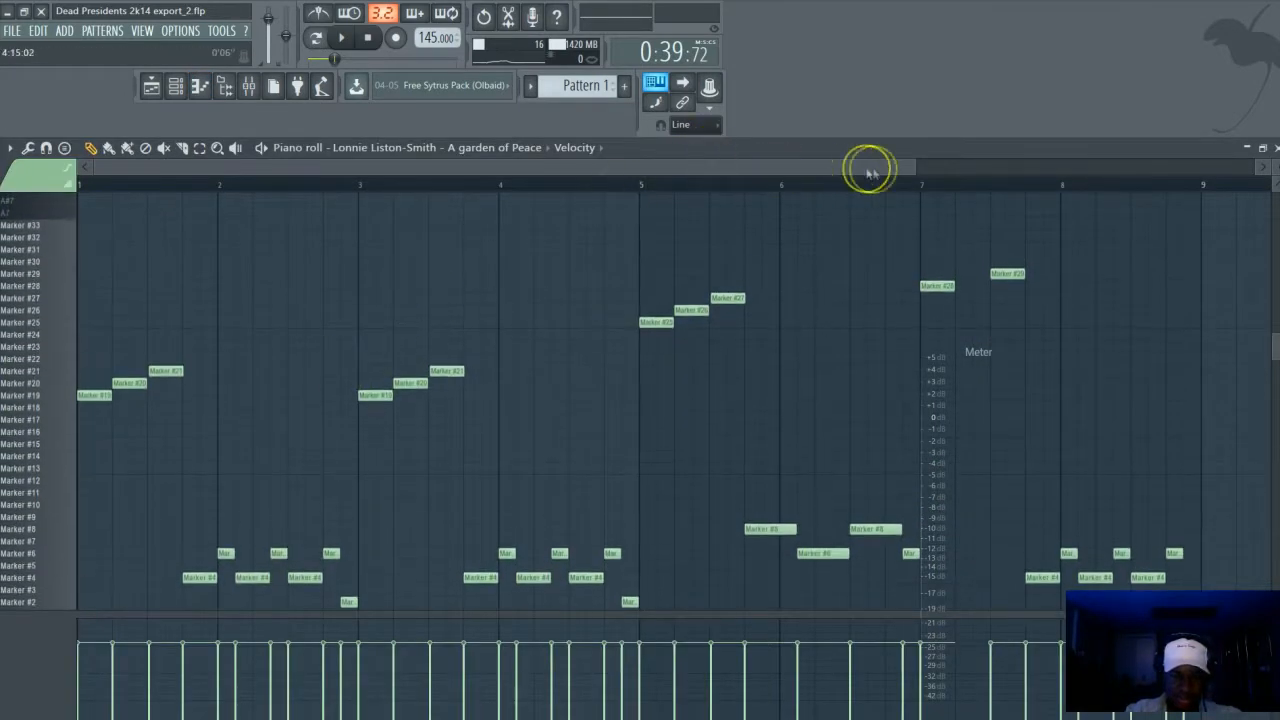
left_click_drag(918, 171, 757, 167)
scroll(301, 323, "down", 4)
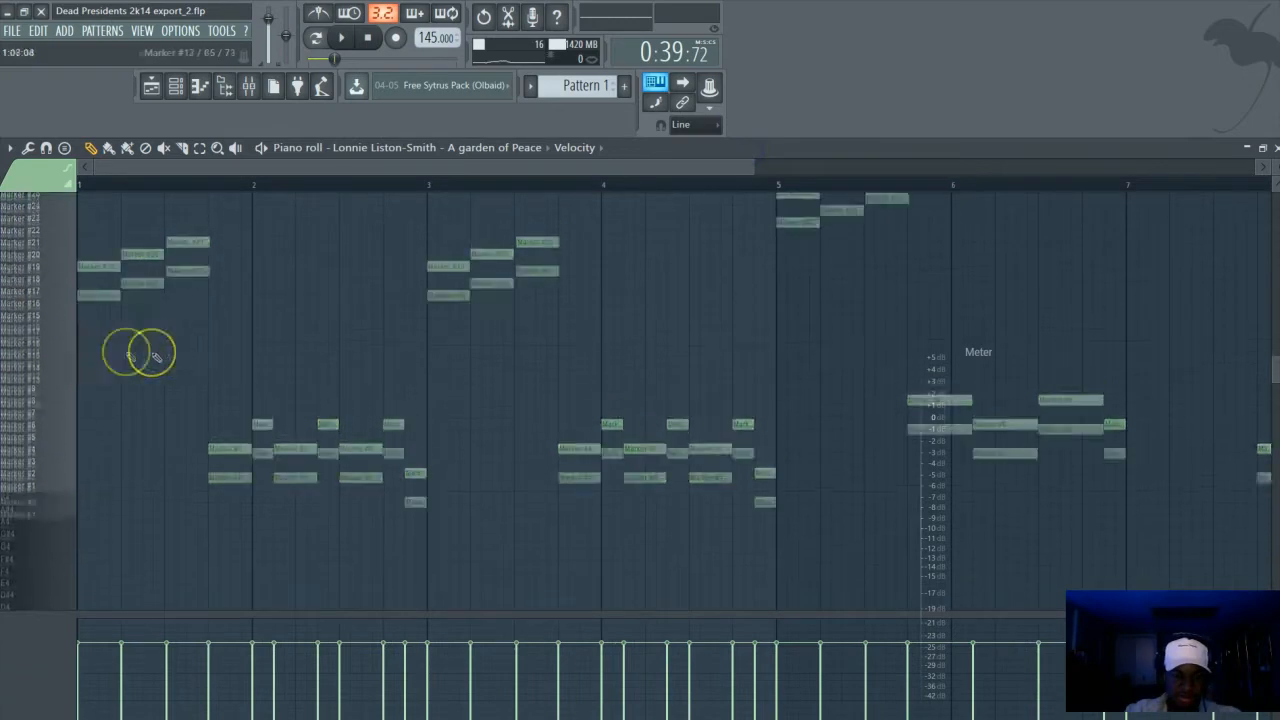
scroll(150, 352, "up", 2)
left_click(63, 323)
left_click(60, 310)
left_click(56, 297)
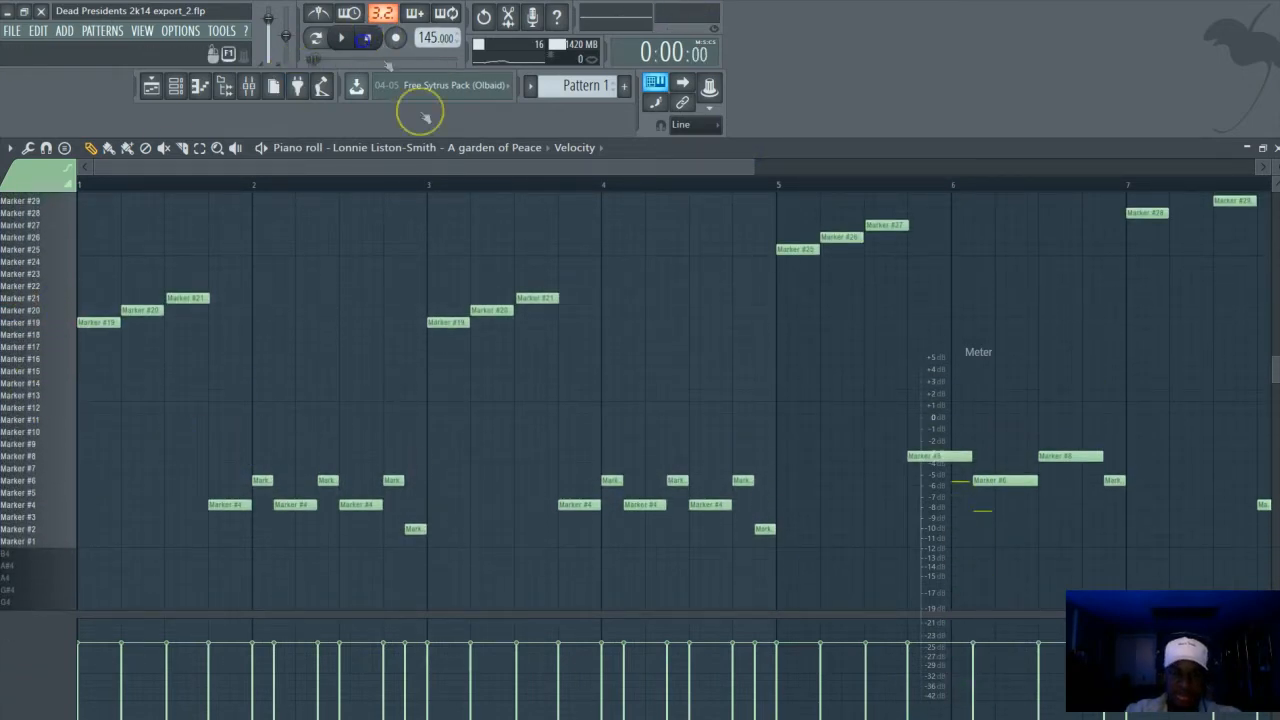
Play the chopped sample pattern while following its notes across the piano roll, then stop playback
key("space")
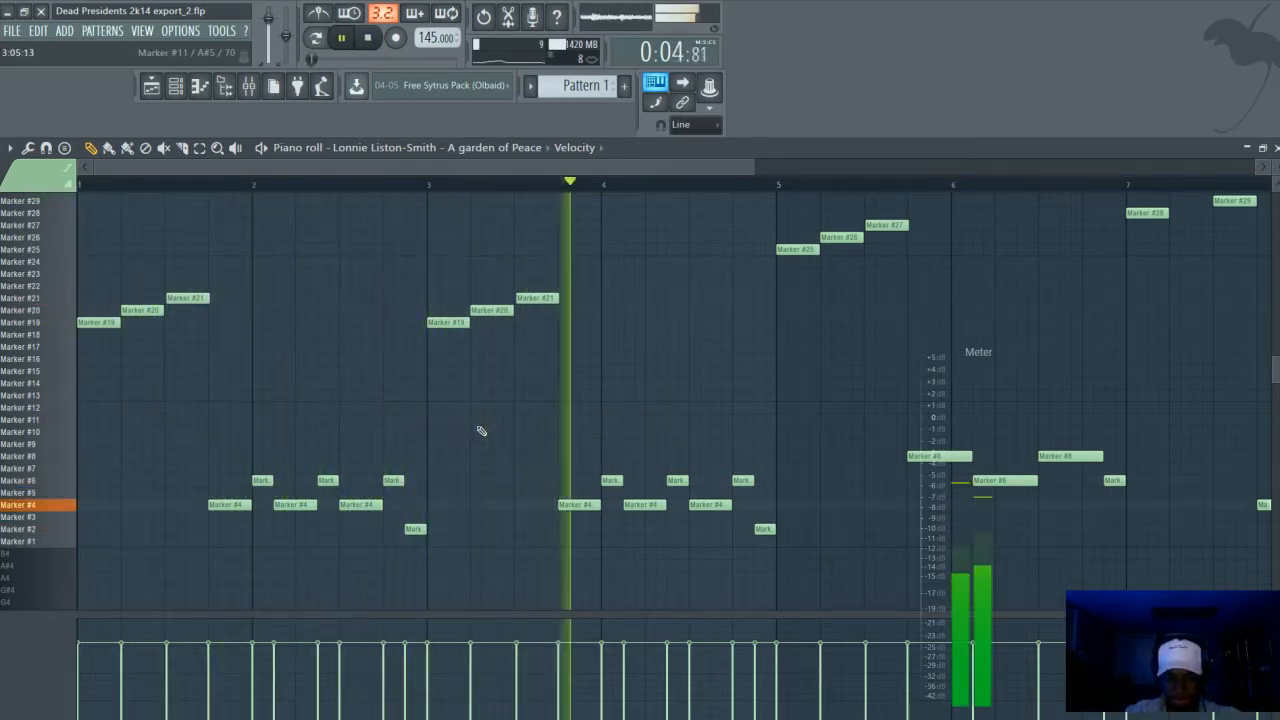
left_click_drag(631, 171, 794, 172)
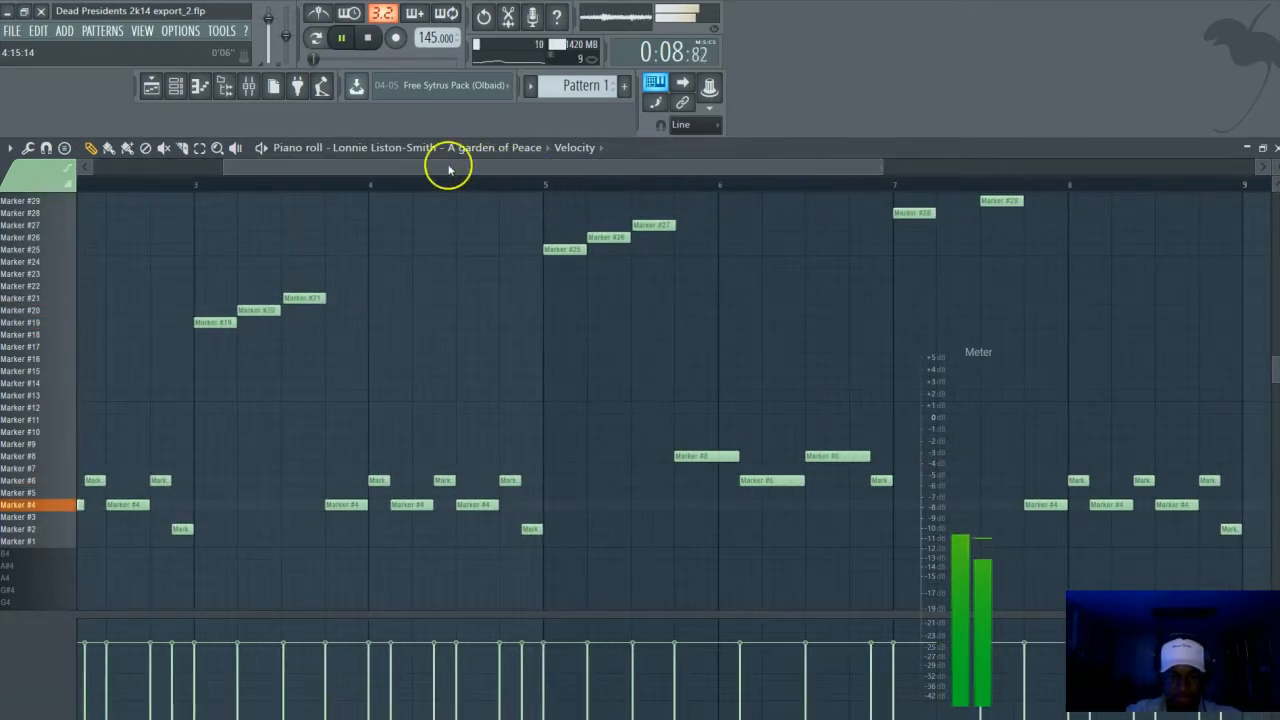
left_click(135, 178)
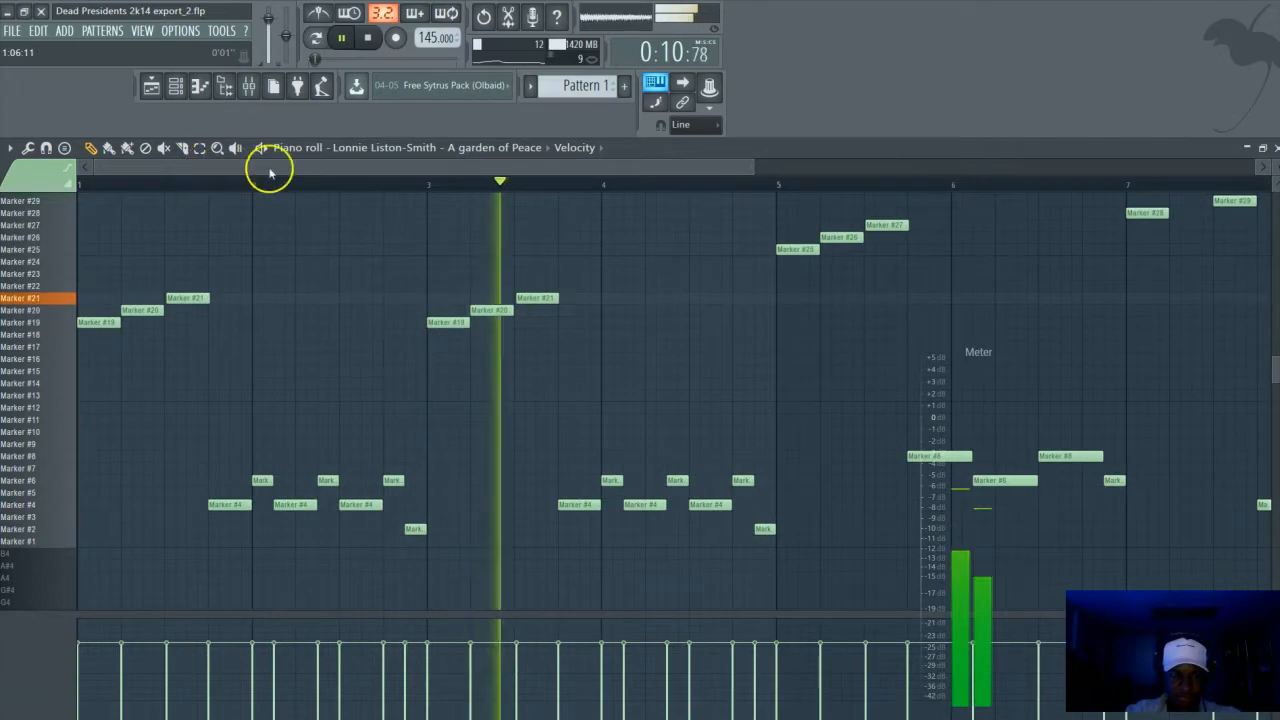
key("space")
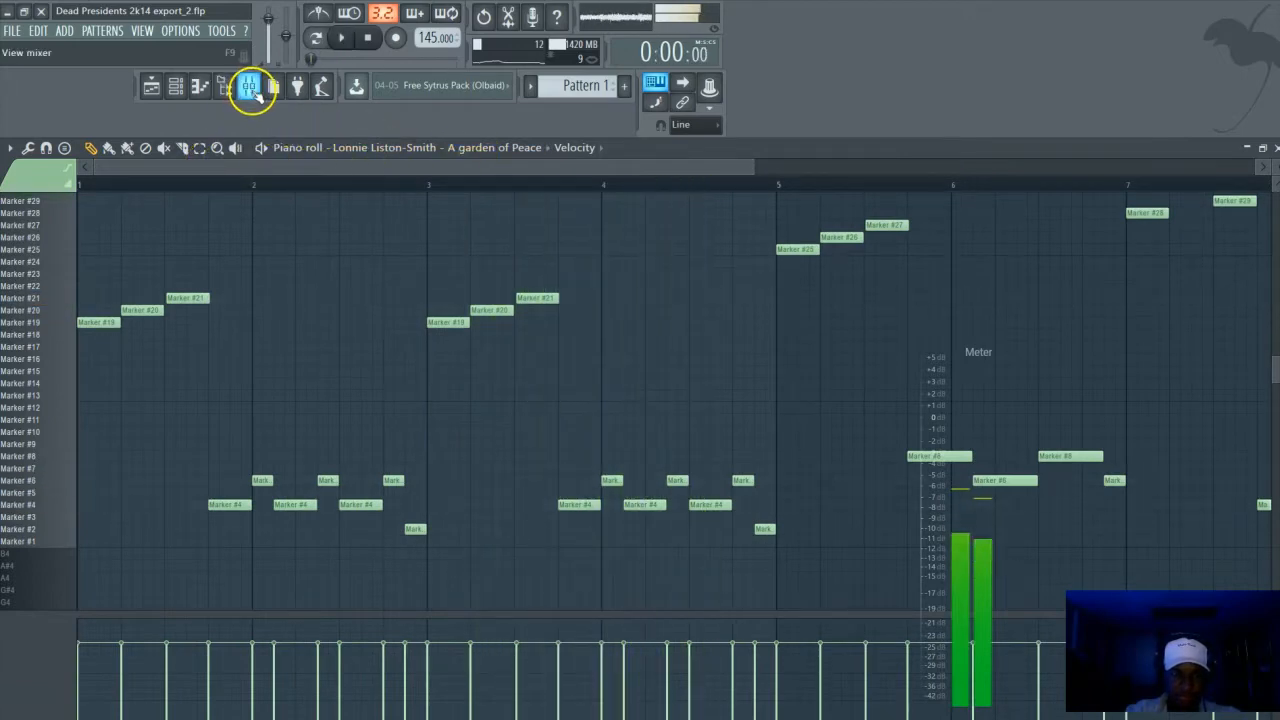
Restore the piano roll to a floating window and place it over the channel rack
left_click(175, 86)
double_click(851, 145)
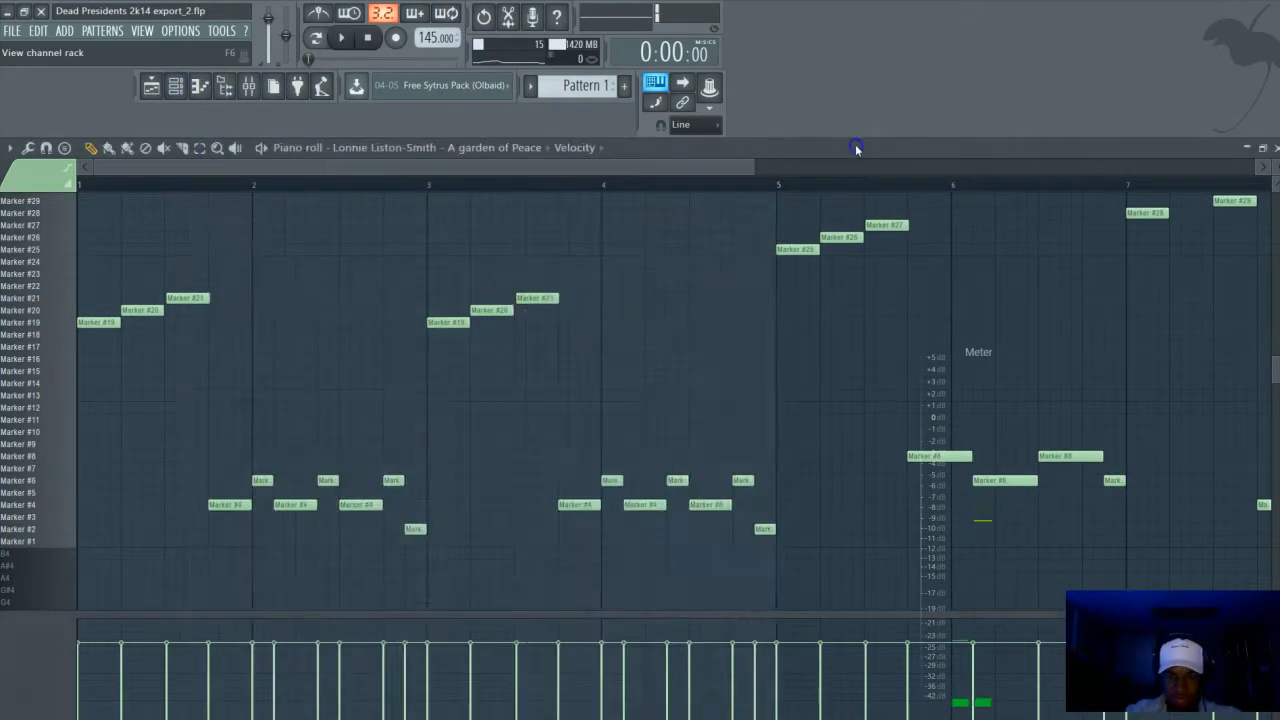
left_click_drag(878, 245, 809, 220)
Play the chopped sample from the start and again from just before bar 5, stopping playback each time
key("space")
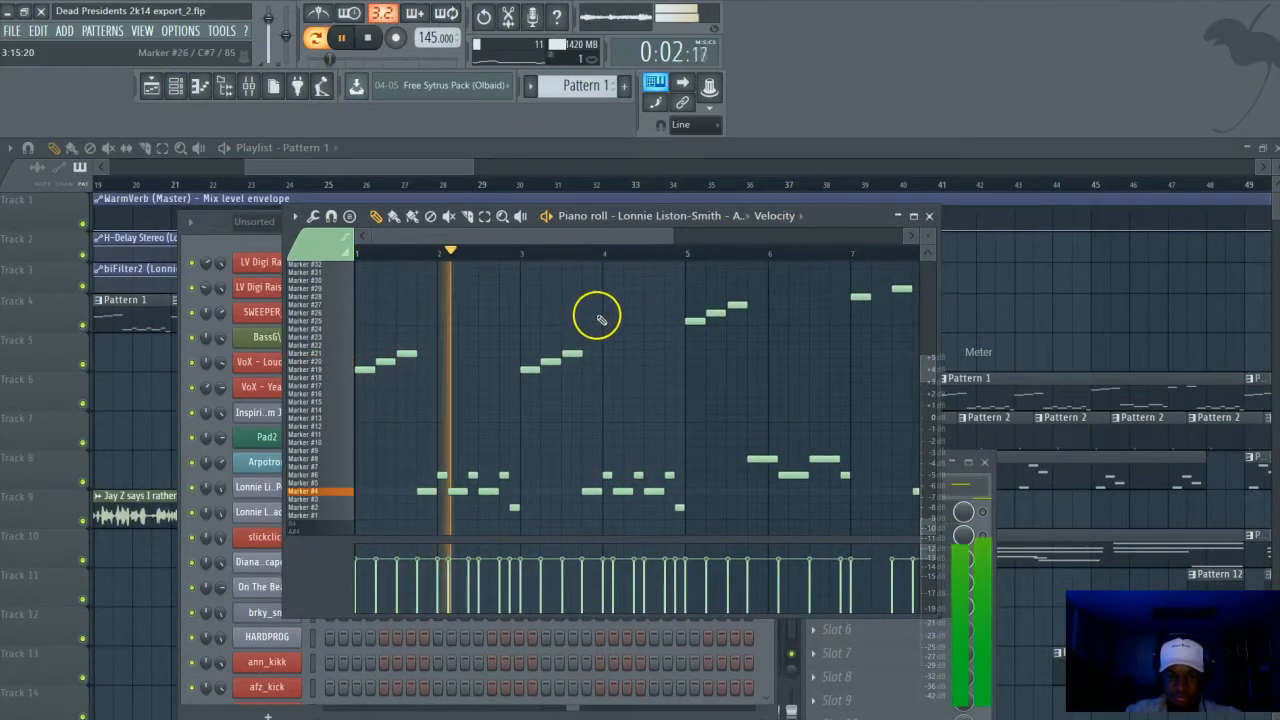
key("space")
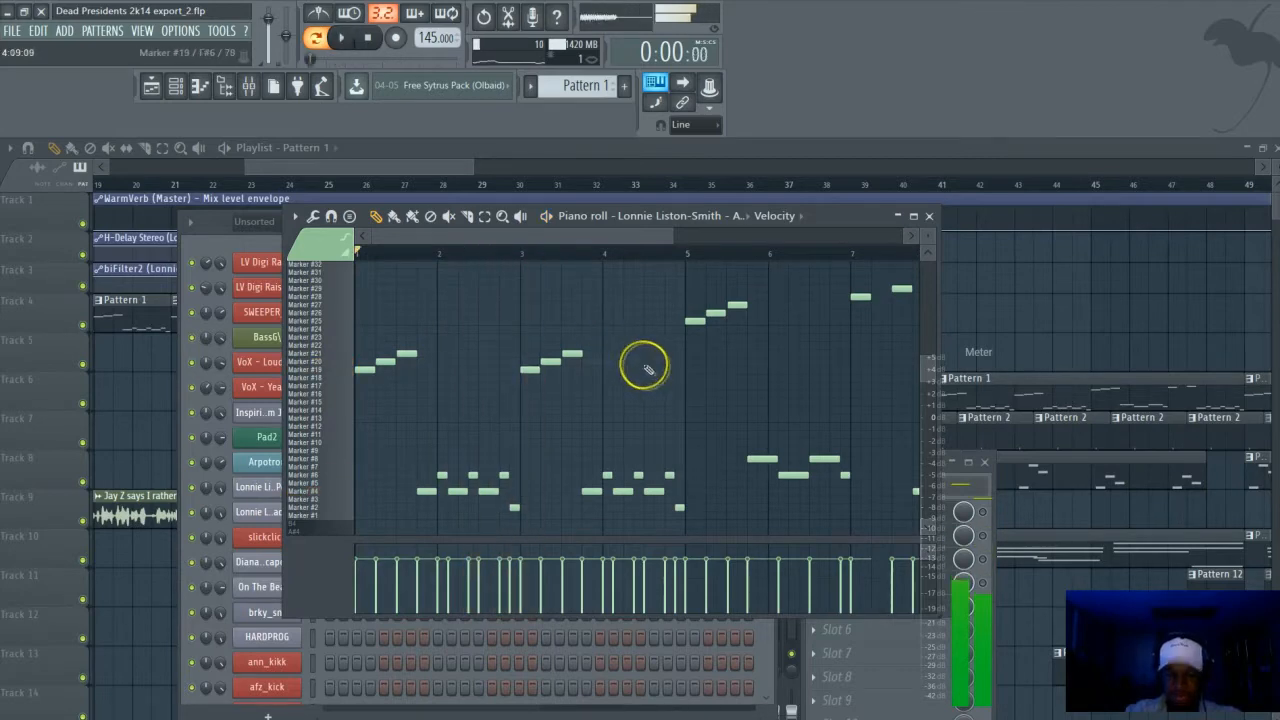
left_click(680, 255)
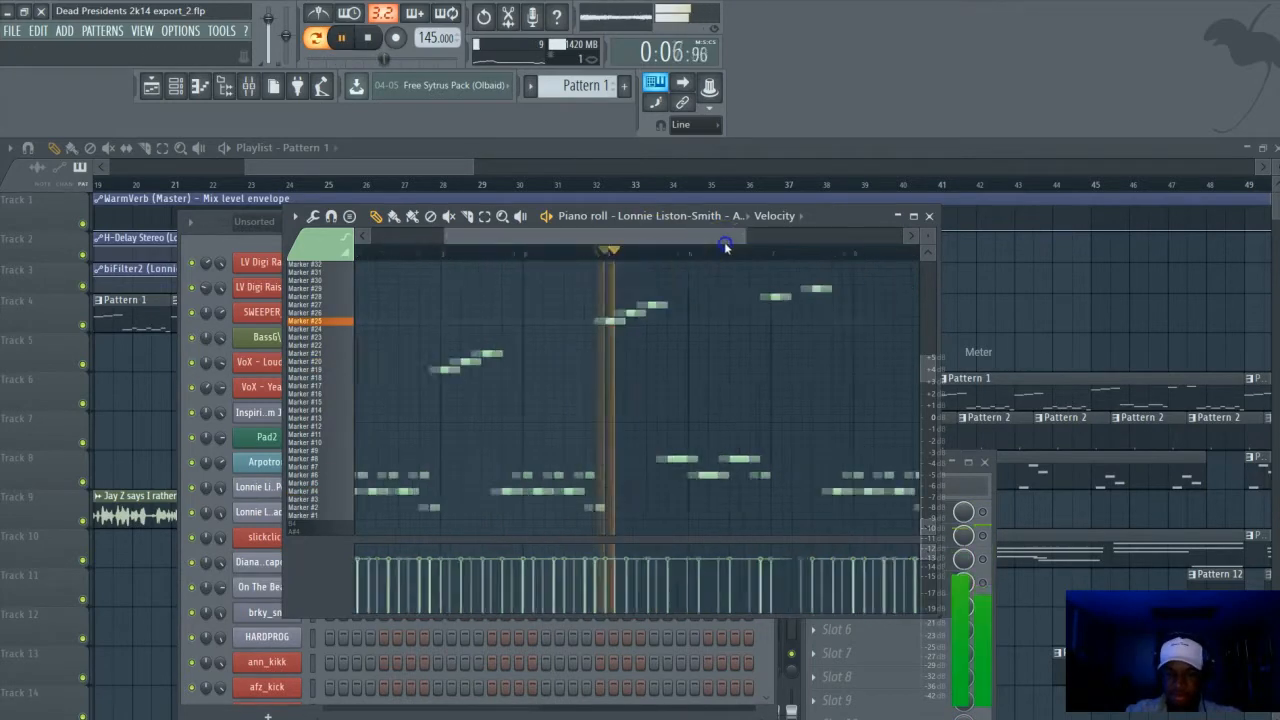
left_click_drag(488, 243, 390, 247)
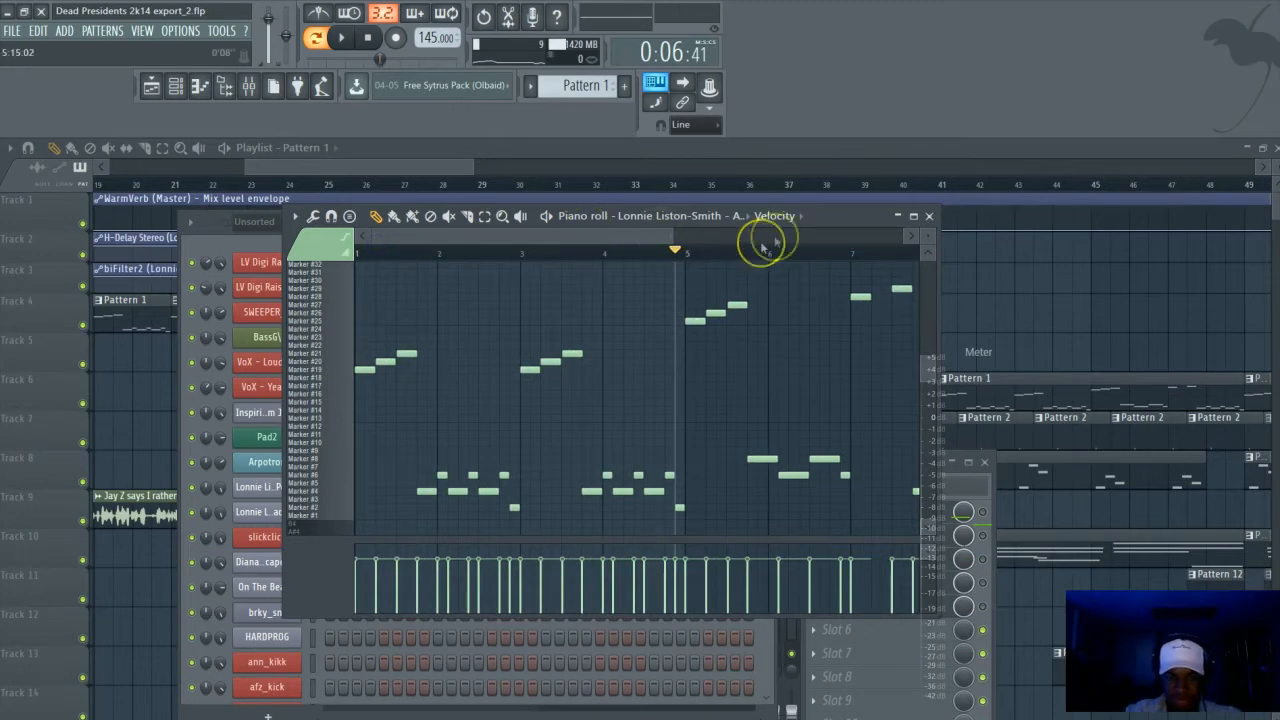
Select all notes from bar 1 through bar 8 of the pattern and move the piano roll aside
left_click_drag(673, 235, 792, 236)
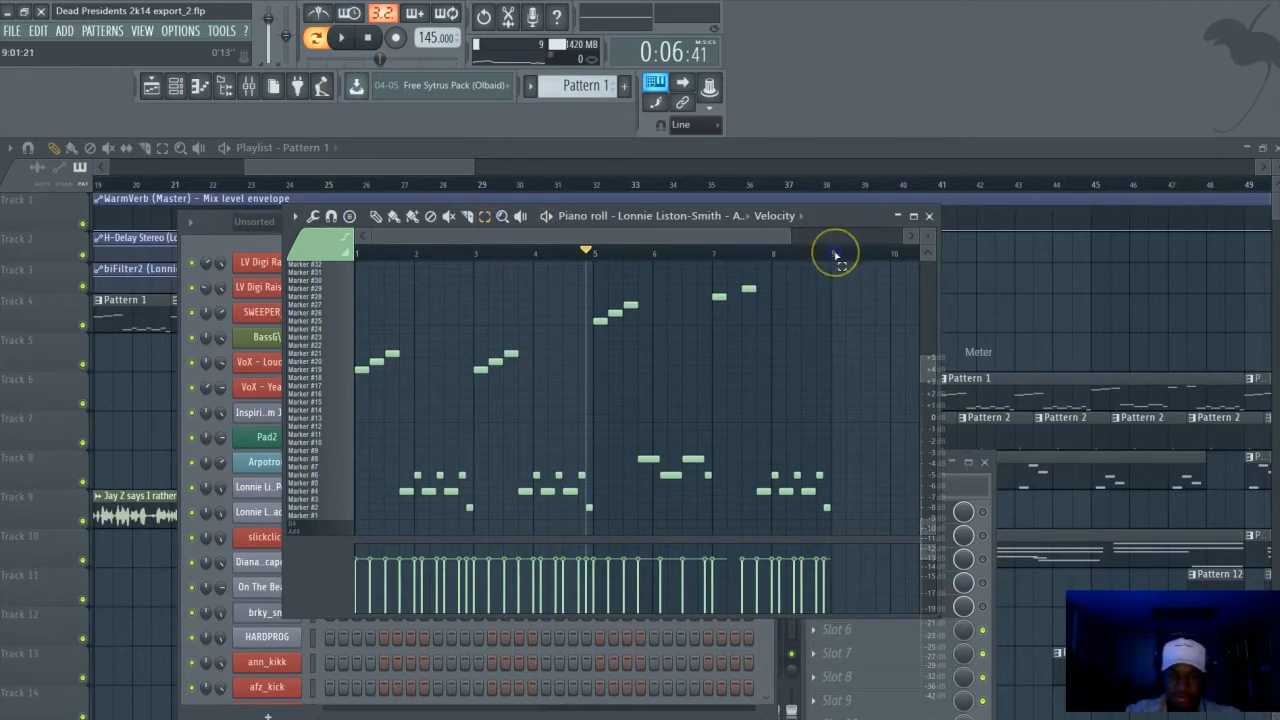
left_click_drag(835, 256, 195, 316)
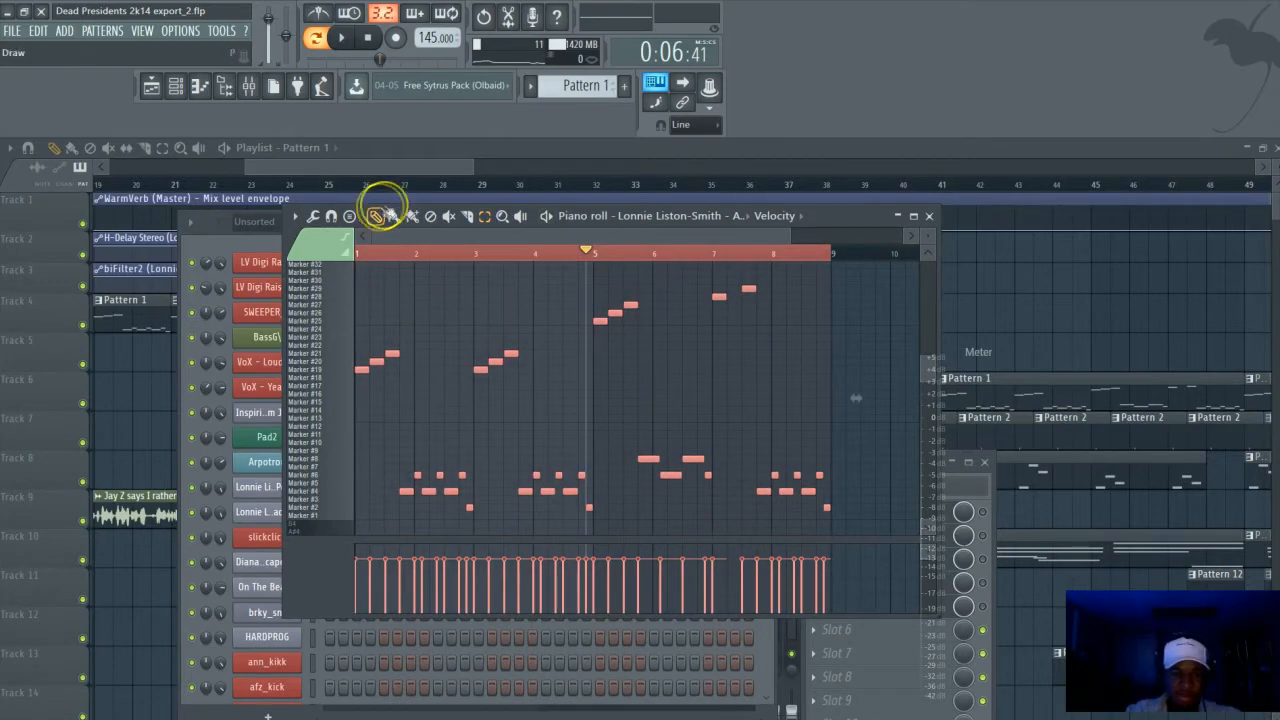
left_click_drag(829, 214, 570, 187)
Bring the mixer forward, open Fruity Reeverb 2 on the Lonnie Liston-Smith track and play the selected bars
left_click(790, 462)
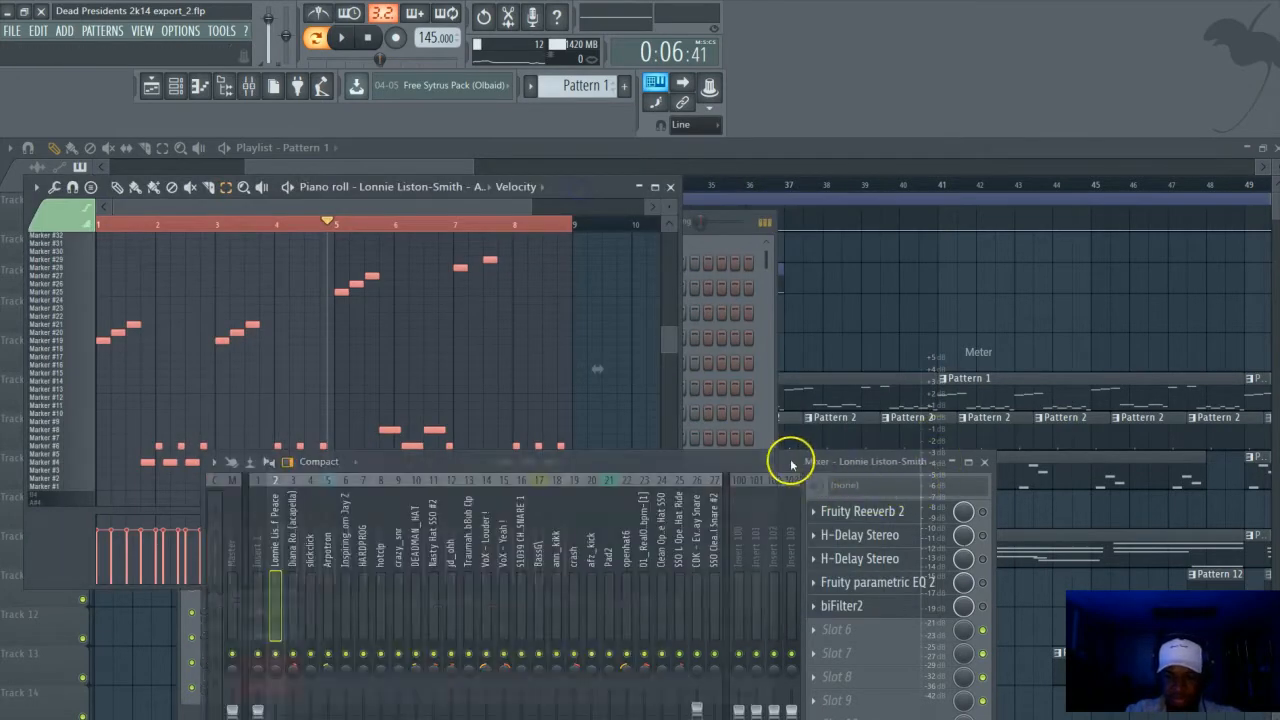
left_click_drag(790, 462, 880, 302)
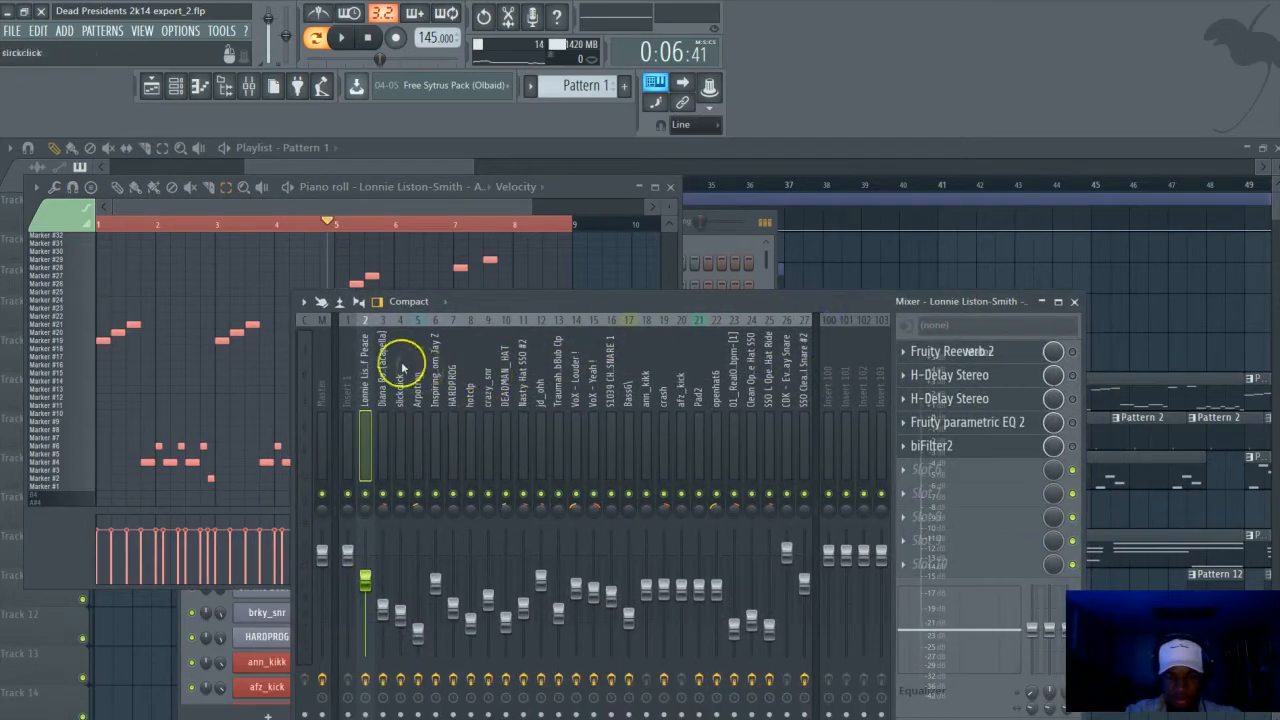
left_click(930, 351)
left_click(341, 37)
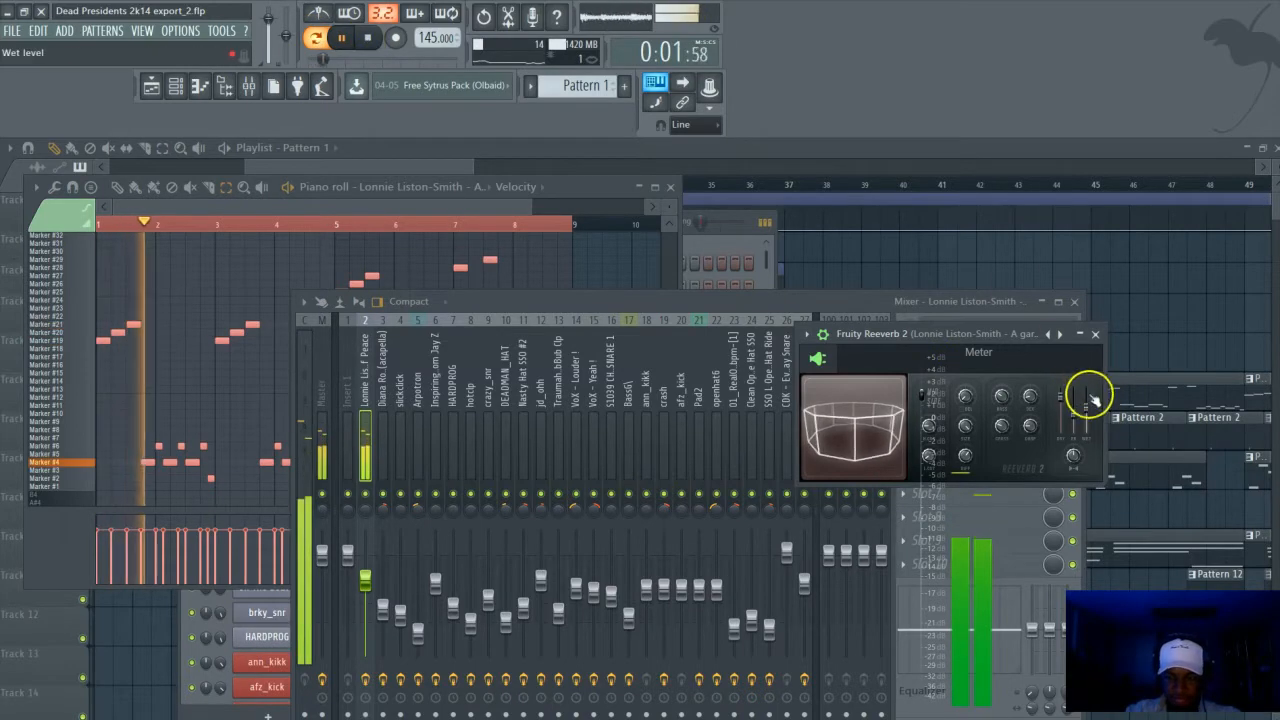
left_click_drag(938, 335, 674, 259)
Enable Fruity Reeverb 2 on the sample's track during playback, then stop and reposition its window
left_click(912, 305)
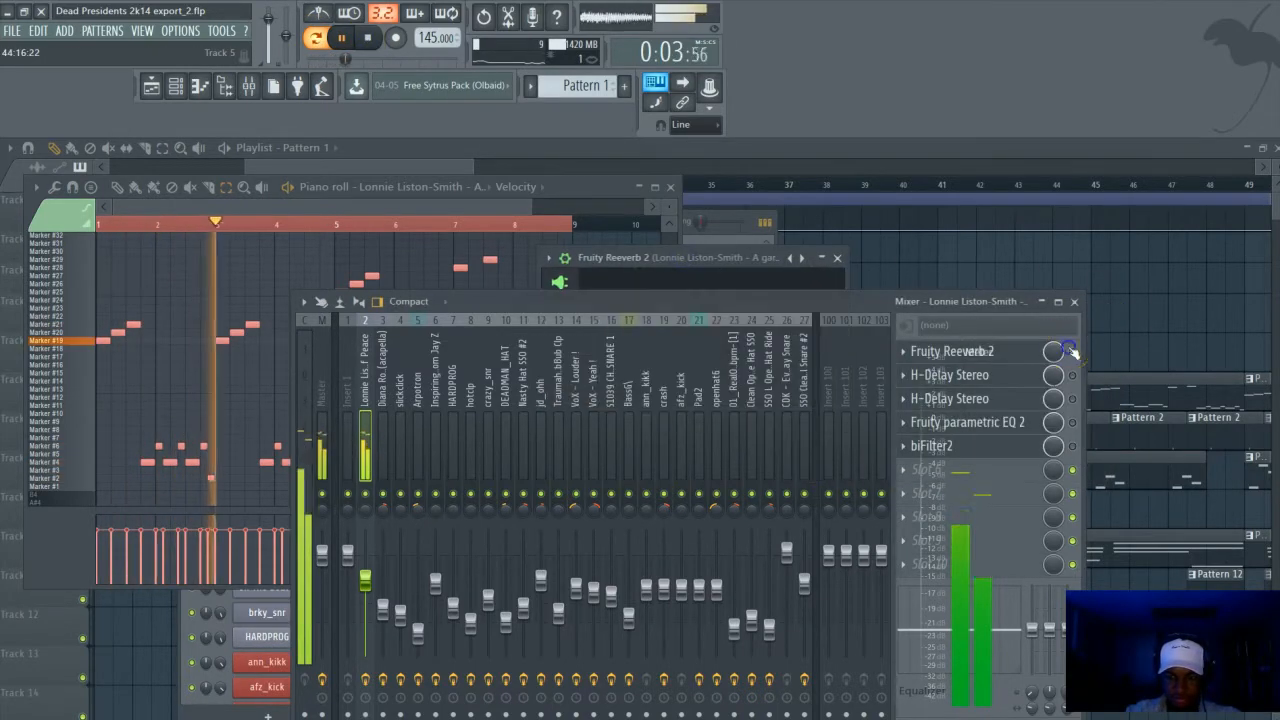
left_click(828, 260)
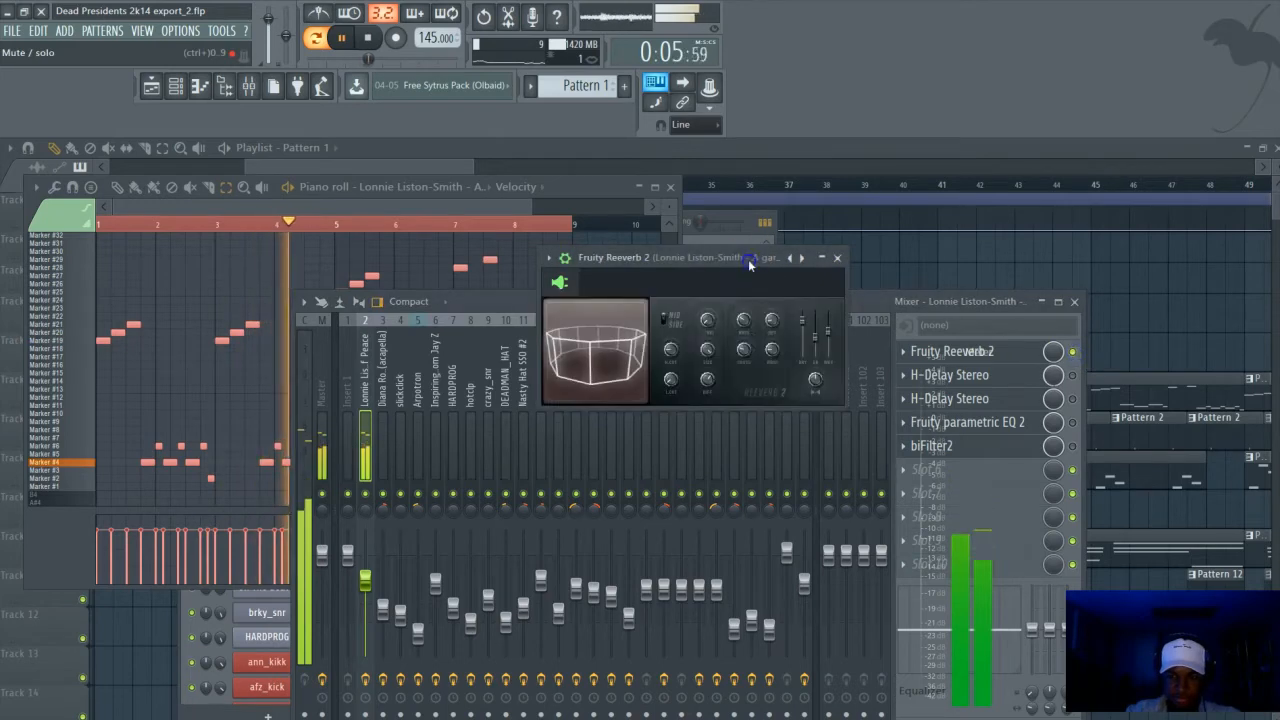
key("space")
left_click_drag(690, 255, 664, 249)
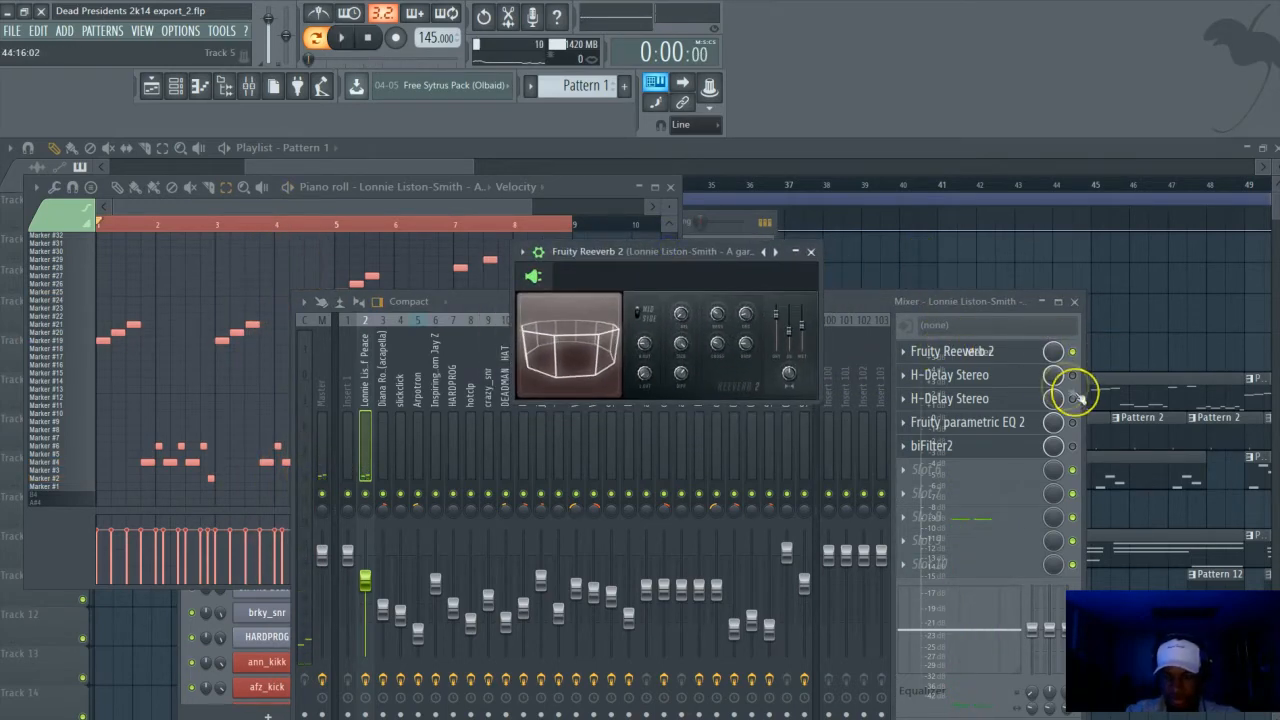
Open the first H-Delay Stereo beside the mixer and enable it on the sample's track
left_click(940, 375)
left_click_drag(455, 165, 415, 328)
left_click_drag(693, 318, 816, 274)
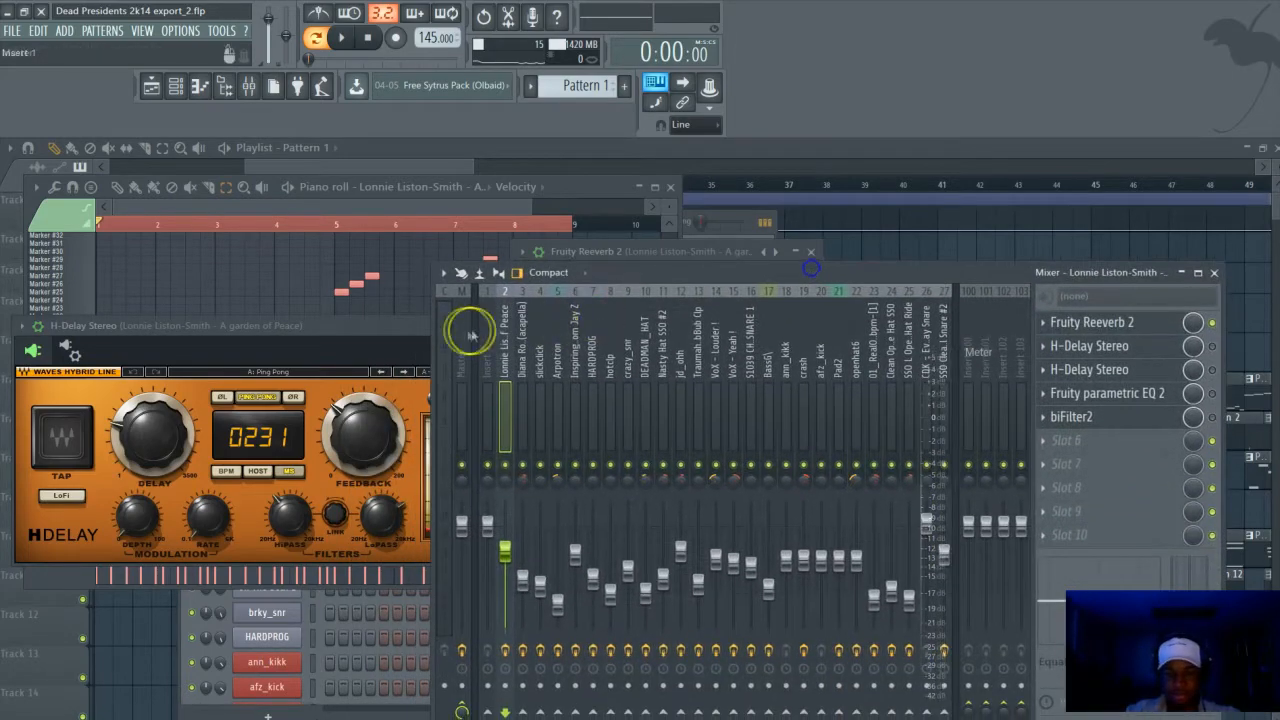
left_click(422, 330)
left_click(1212, 347)
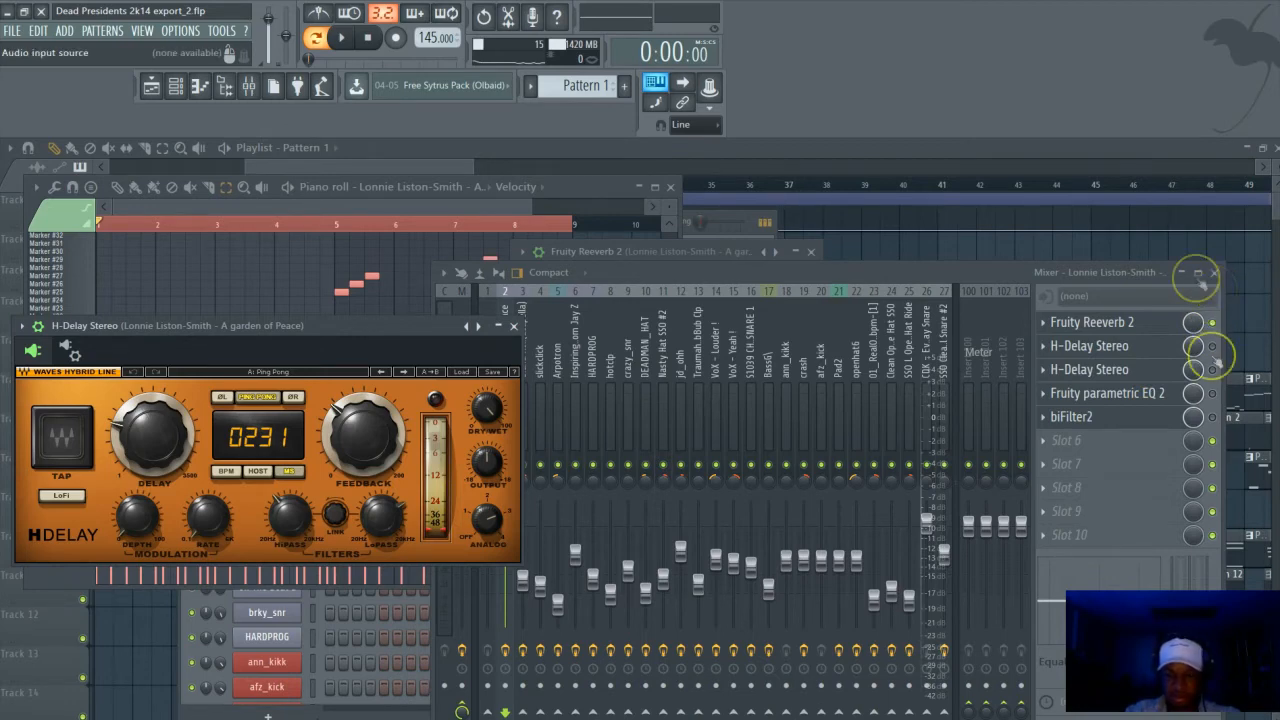
left_click(1200, 283)
Open the second H-Delay Stereo and arrange both delay windows one above the other to compare their settings
left_click(1080, 372)
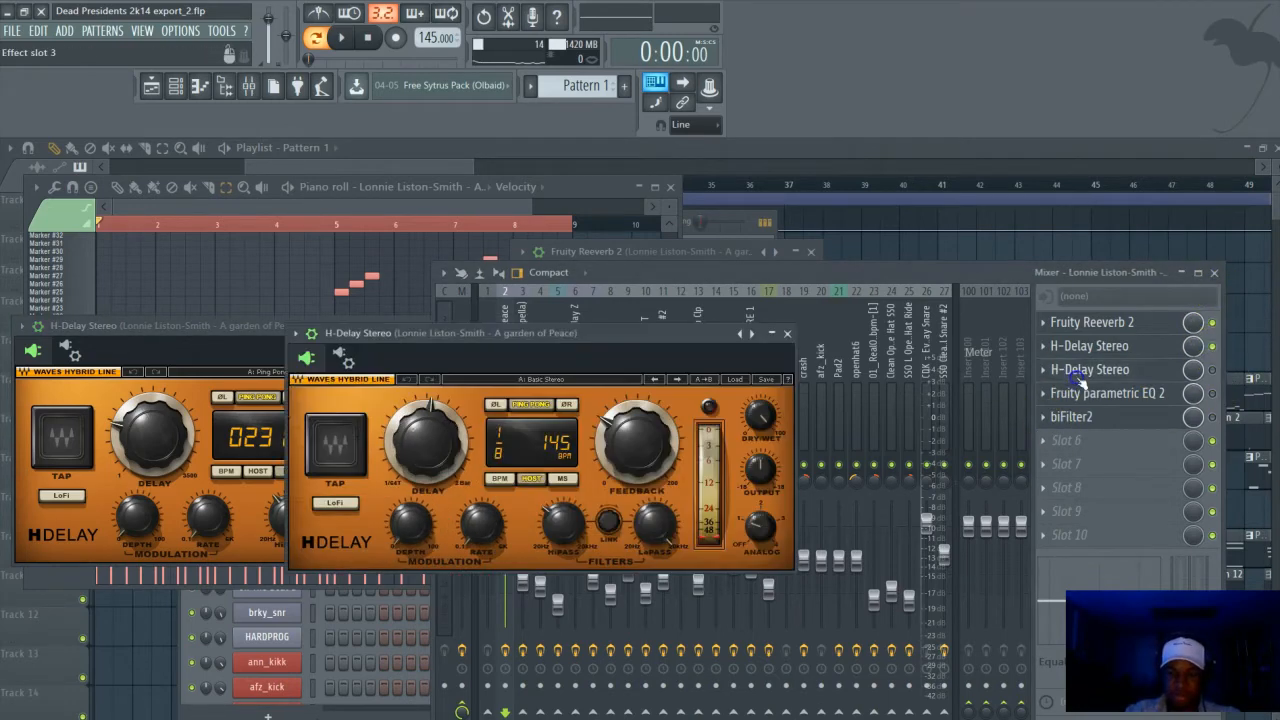
left_click_drag(463, 333, 340, 458)
left_click_drag(270, 335, 326, 147)
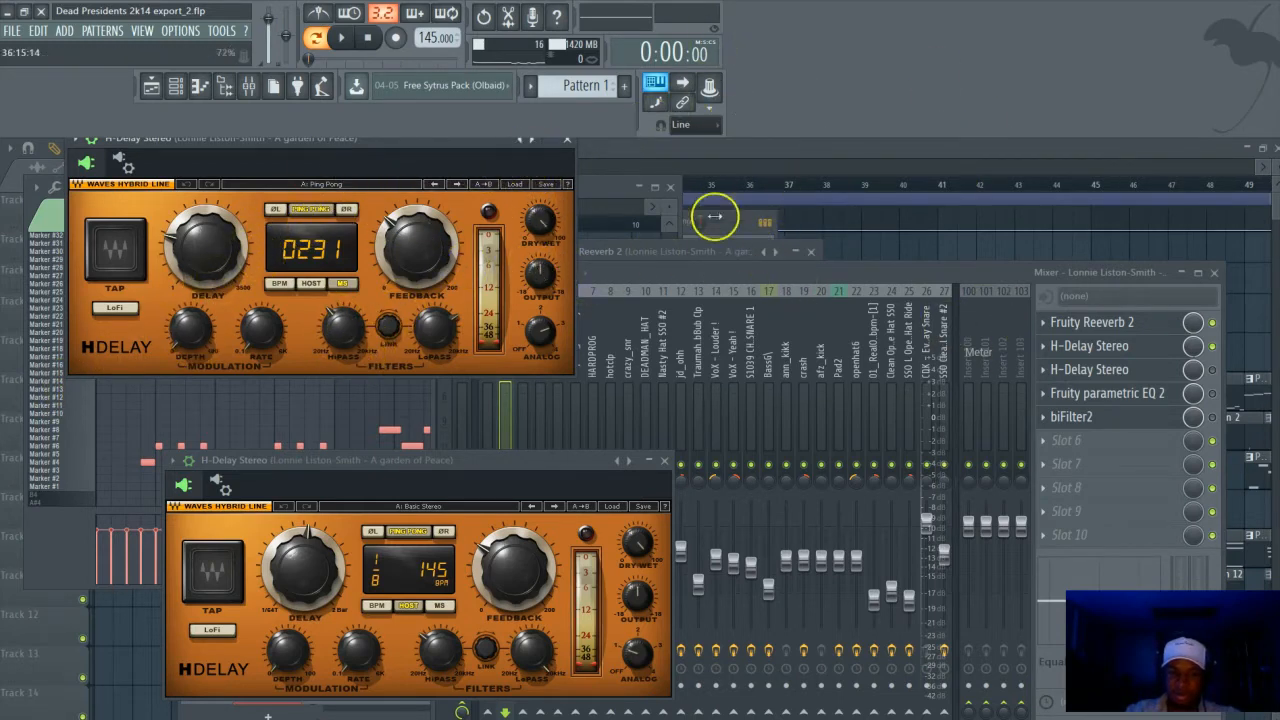
left_click_drag(481, 465, 498, 397)
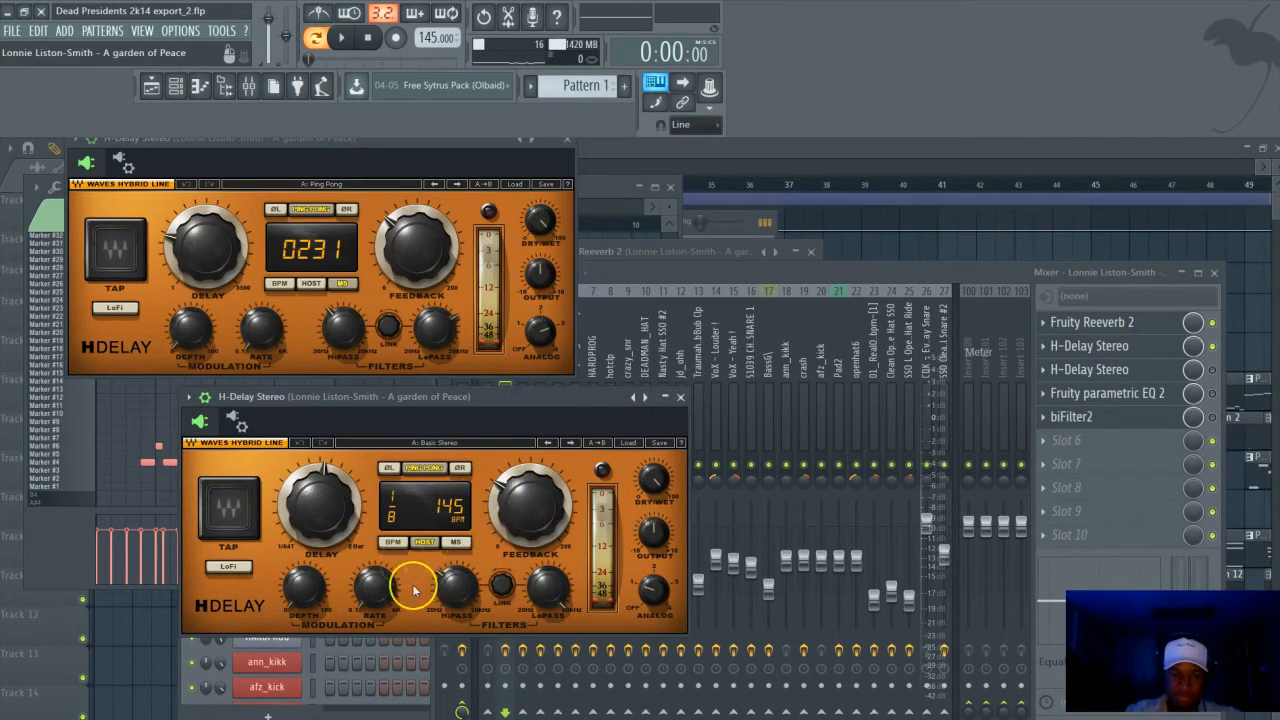
left_click_drag(490, 378, 413, 400)
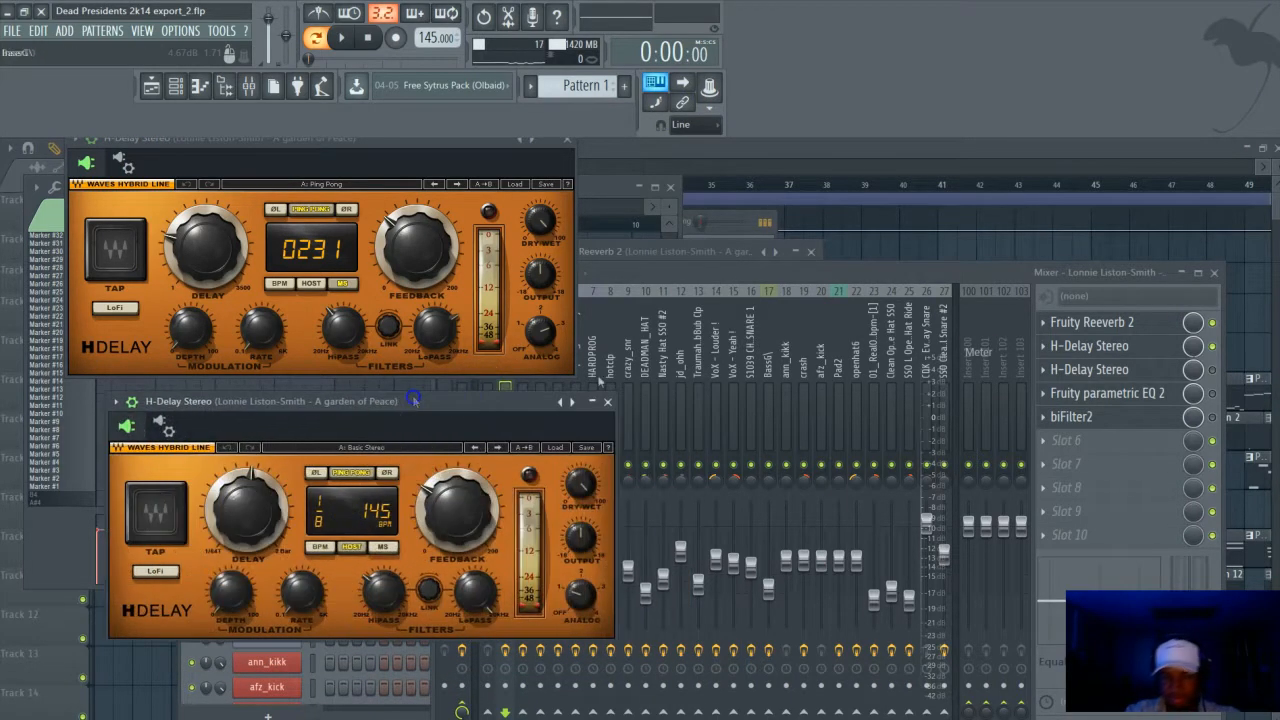
Play the selected bars and toggle the two H-Delay Stereo effects, ending with both enabled
left_click(1214, 367)
key("space")
left_click(1213, 348)
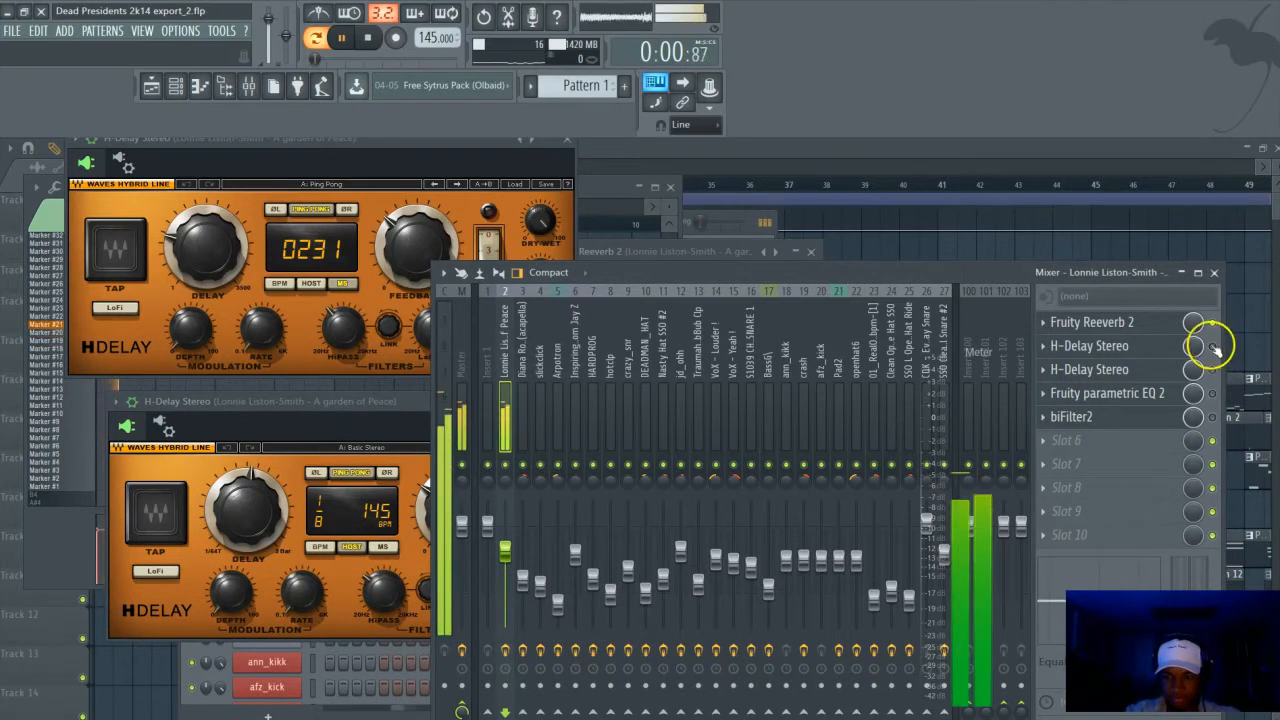
left_click(1213, 370)
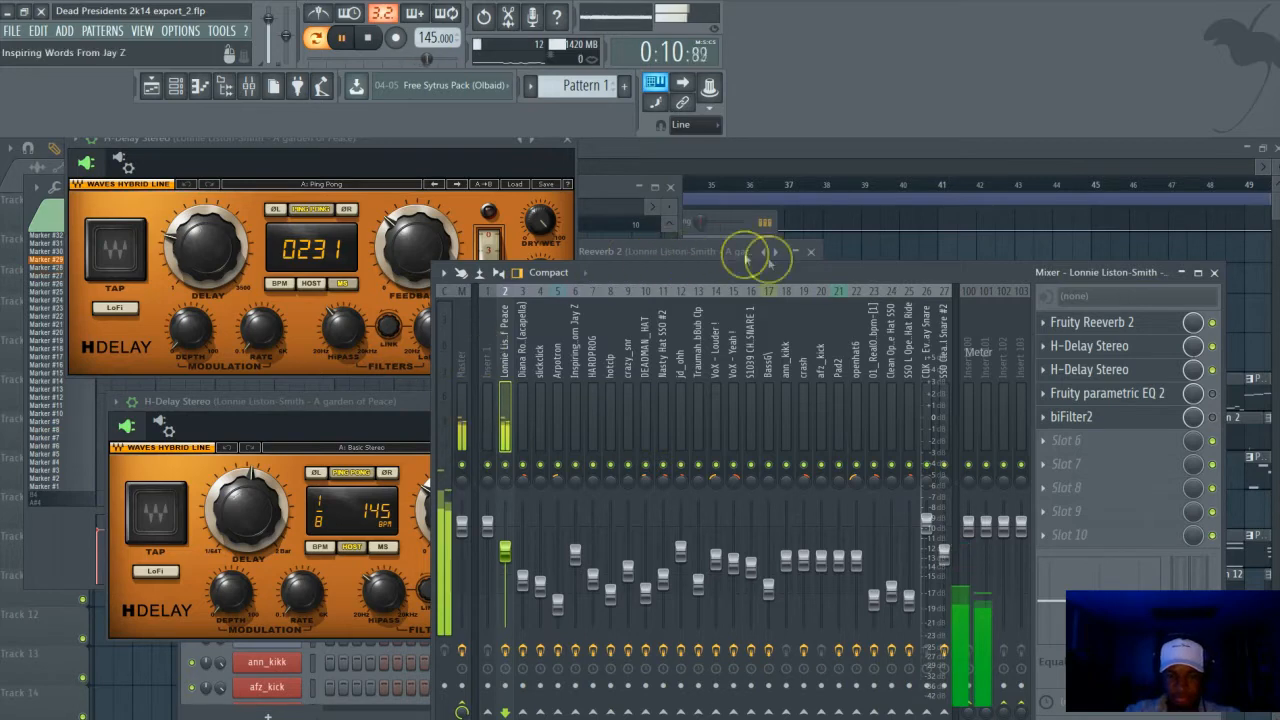
Stop playback, reposition the mixer and open Fruity parametric EQ 2 from the sample's track beside it
left_click_drag(811, 280, 747, 216)
key("space")
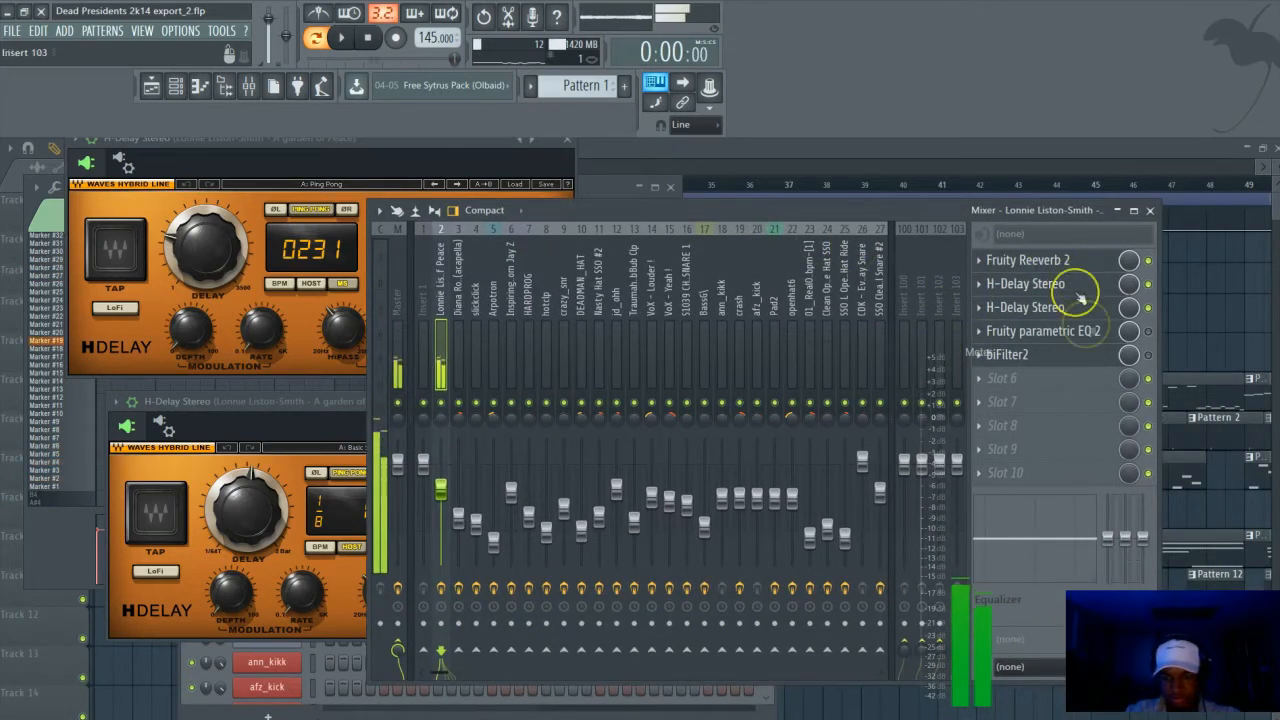
left_click(1147, 332)
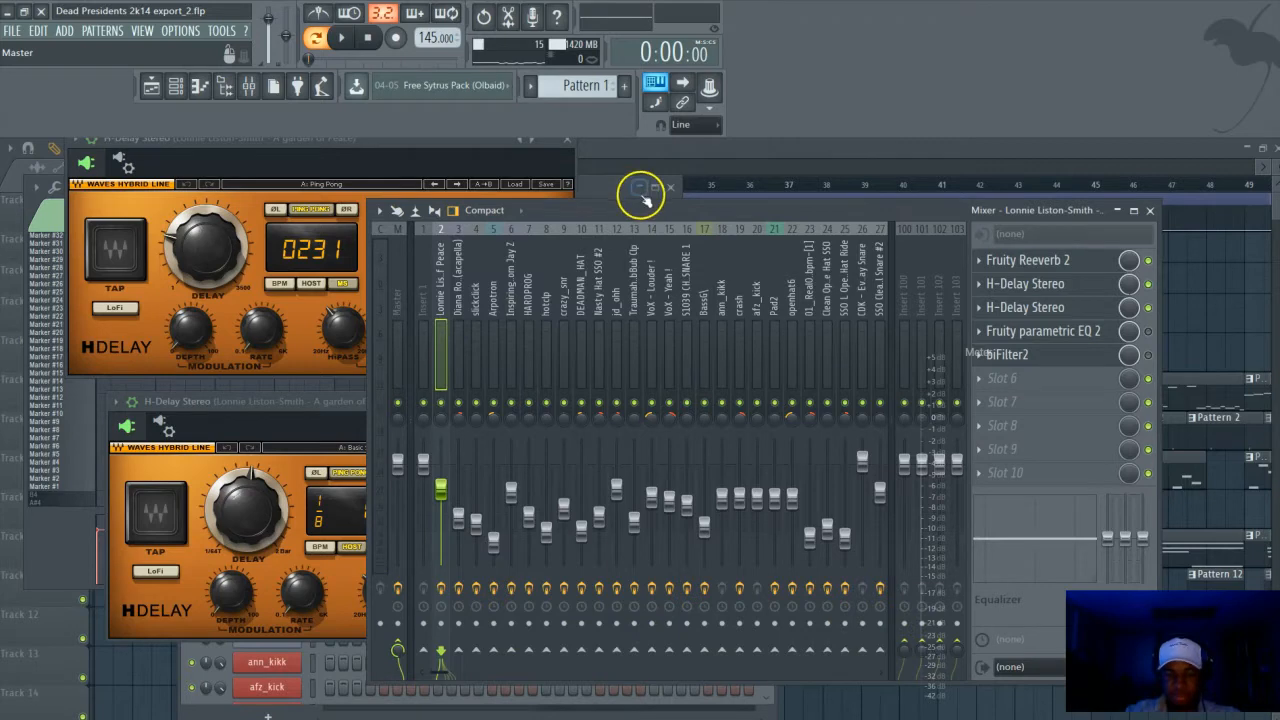
left_click_drag(646, 210, 620, 199)
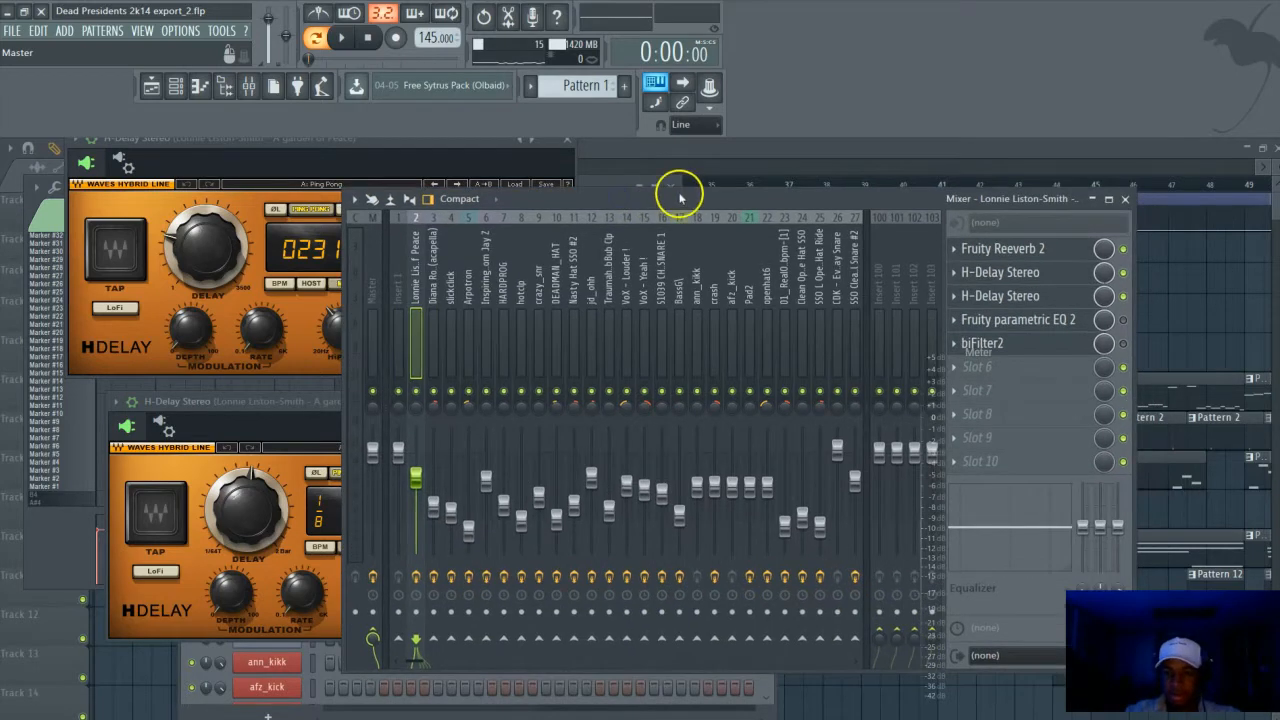
left_click(1040, 322)
left_click_drag(415, 330, 397, 328)
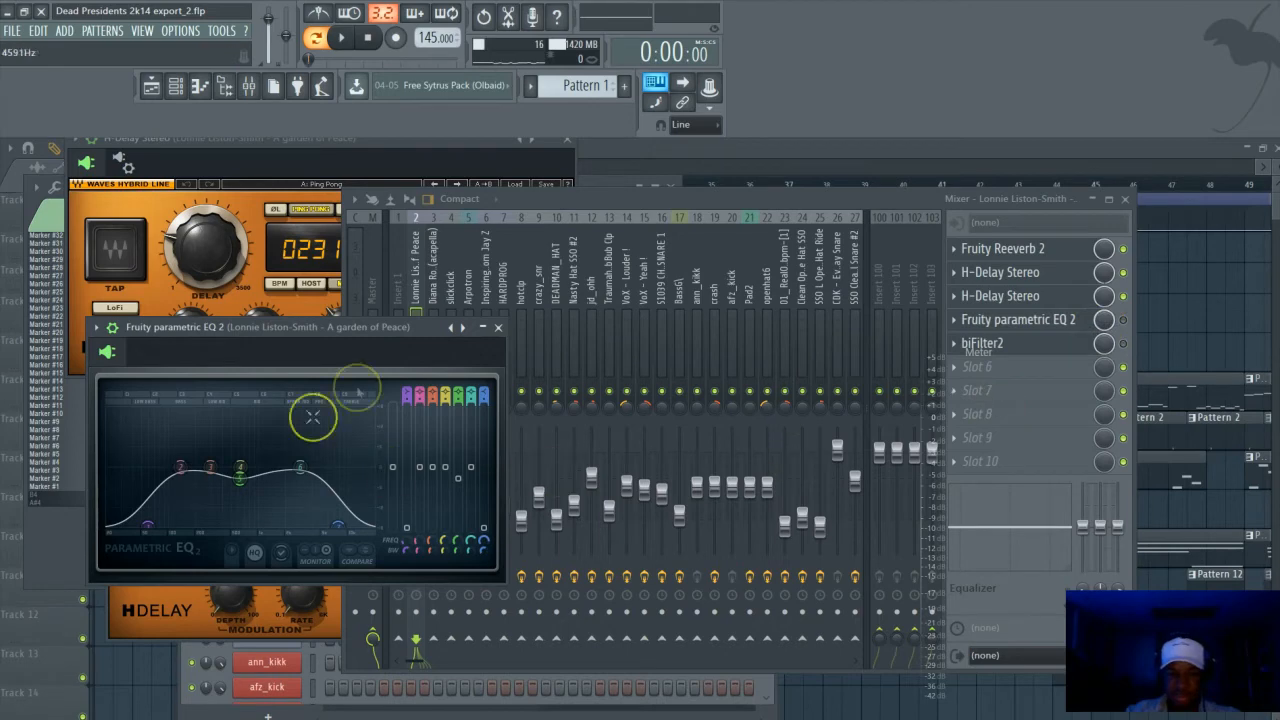
left_click_drag(331, 341, 331, 371)
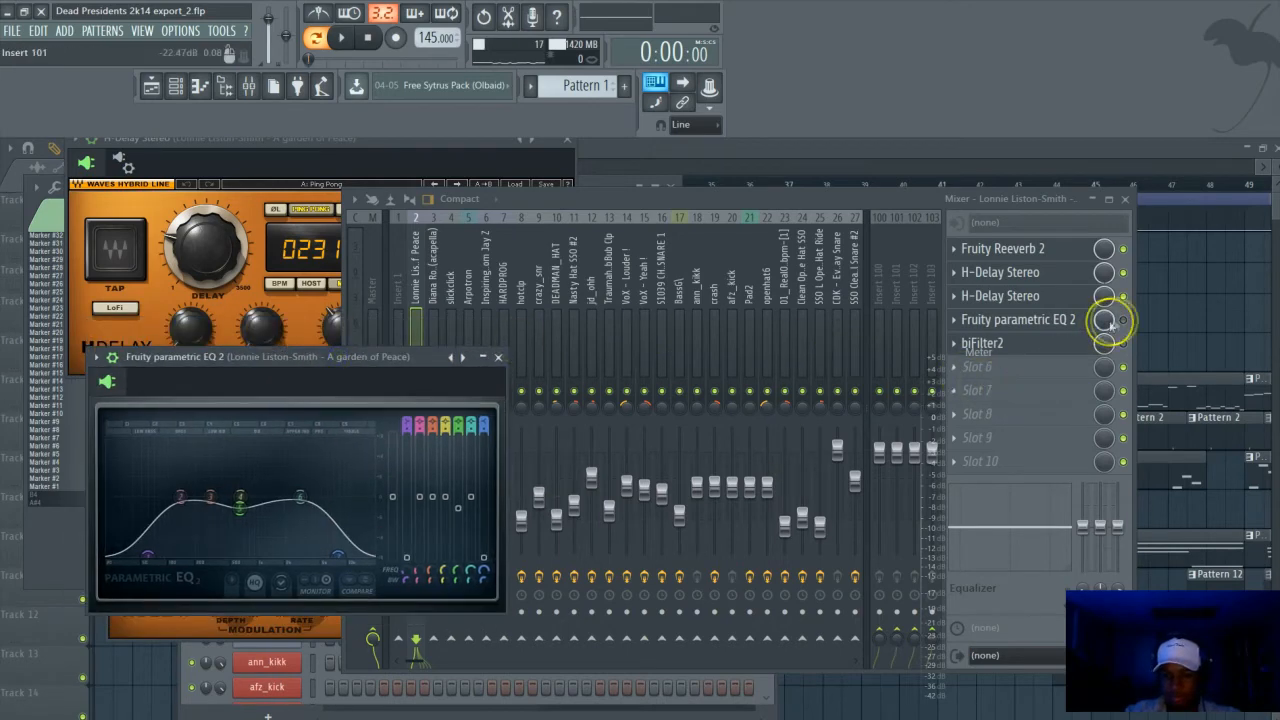
Enable Fruity parametric EQ 2 on the sample's track and toggle it during playback to compare, leaving it enabled
left_click(1026, 319)
left_click(1026, 319)
left_click(1134, 326)
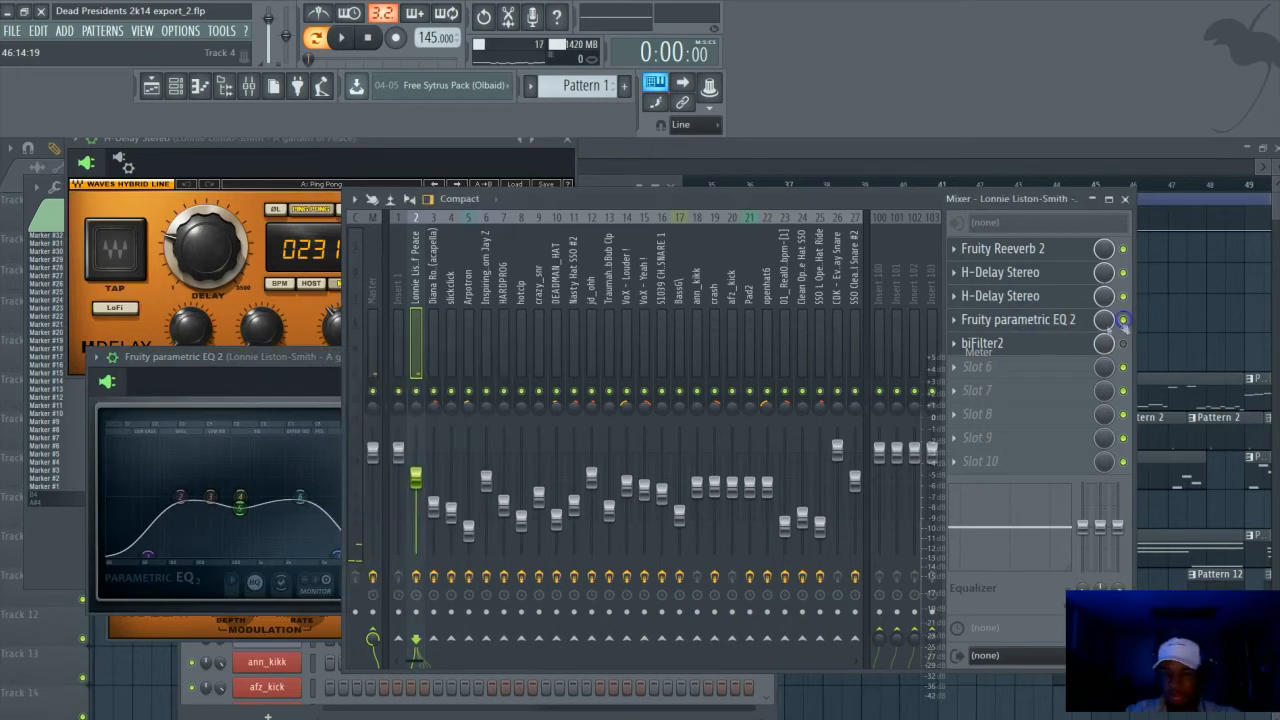
left_click_drag(261, 373, 263, 326)
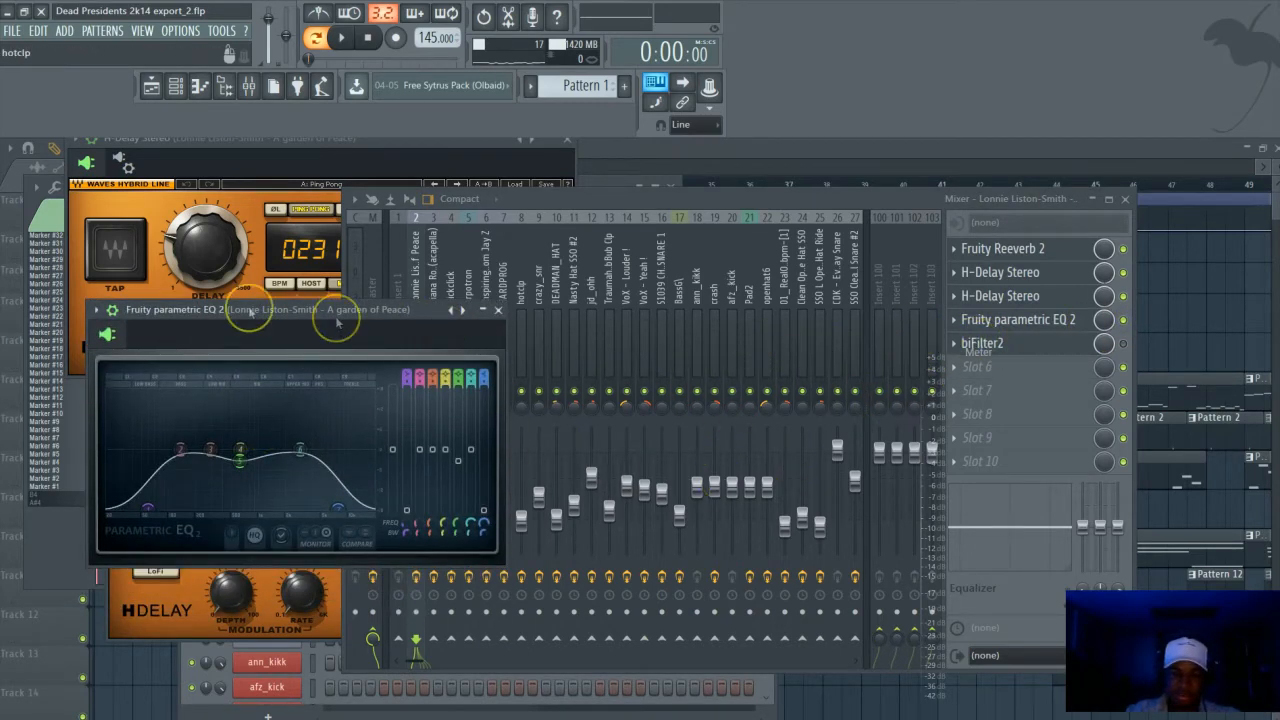
left_click_drag(345, 310, 375, 241)
key("space")
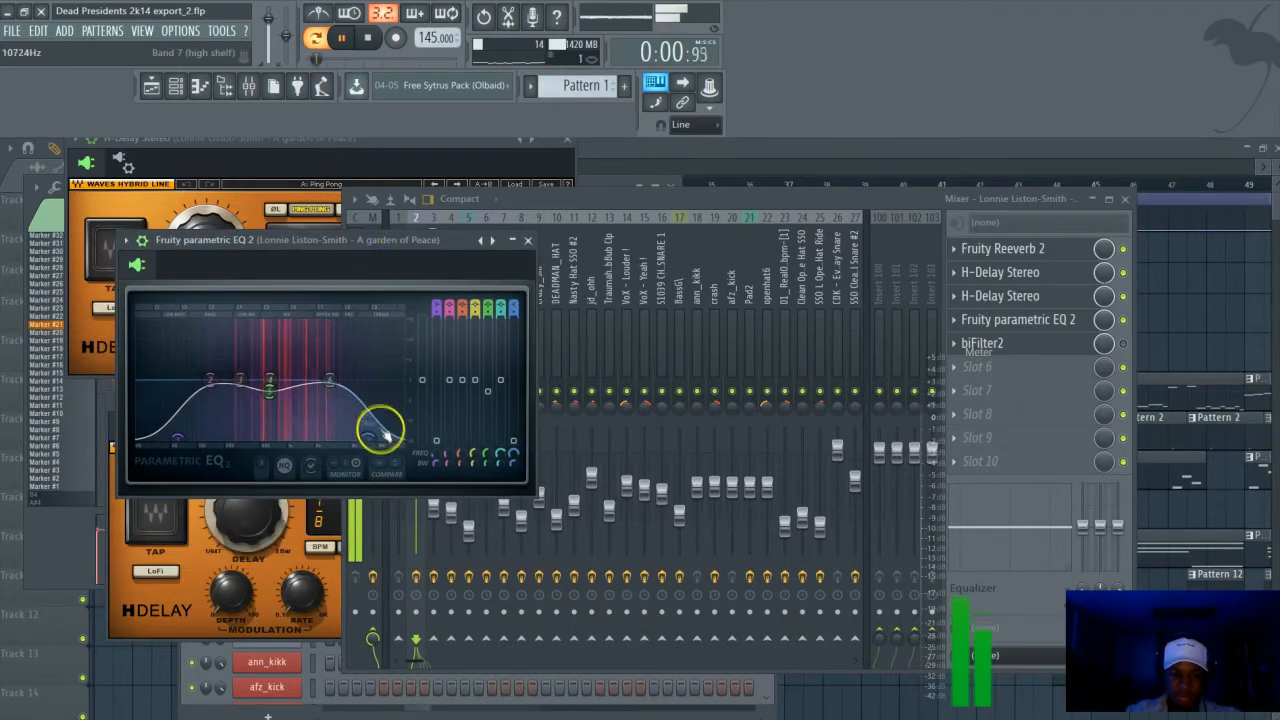
left_click(1121, 320)
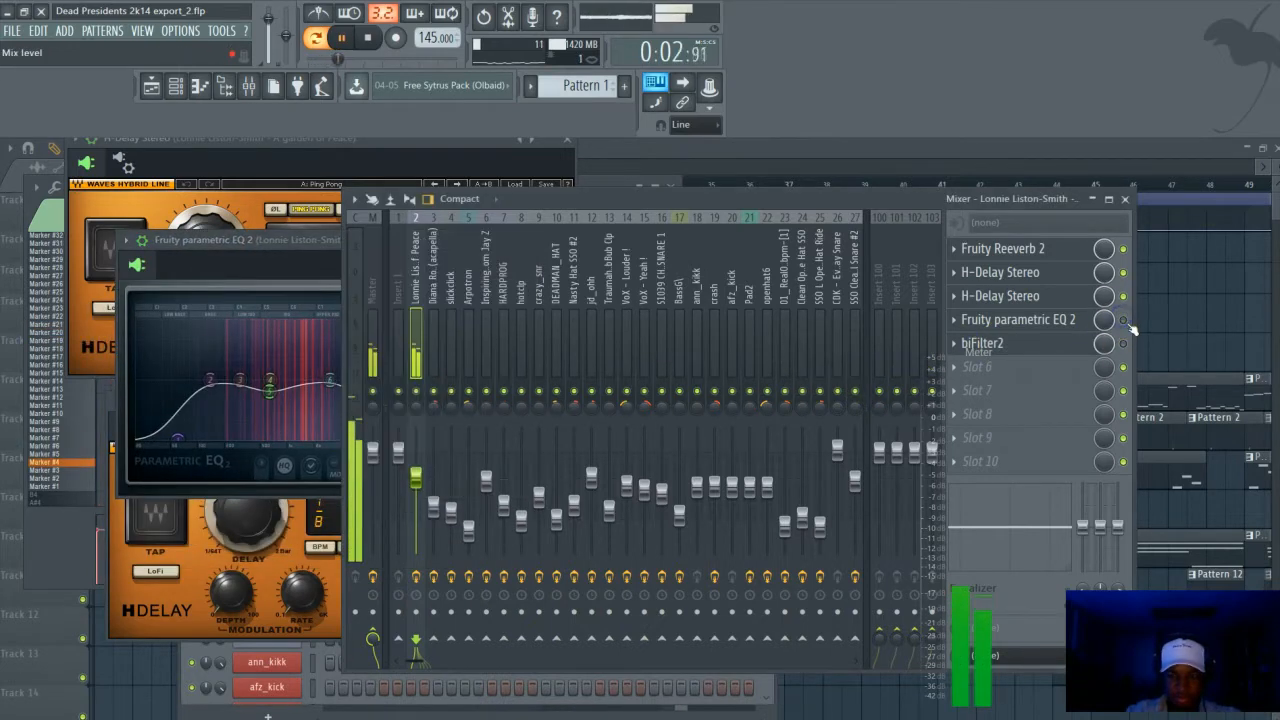
key("space")
left_click(285, 241)
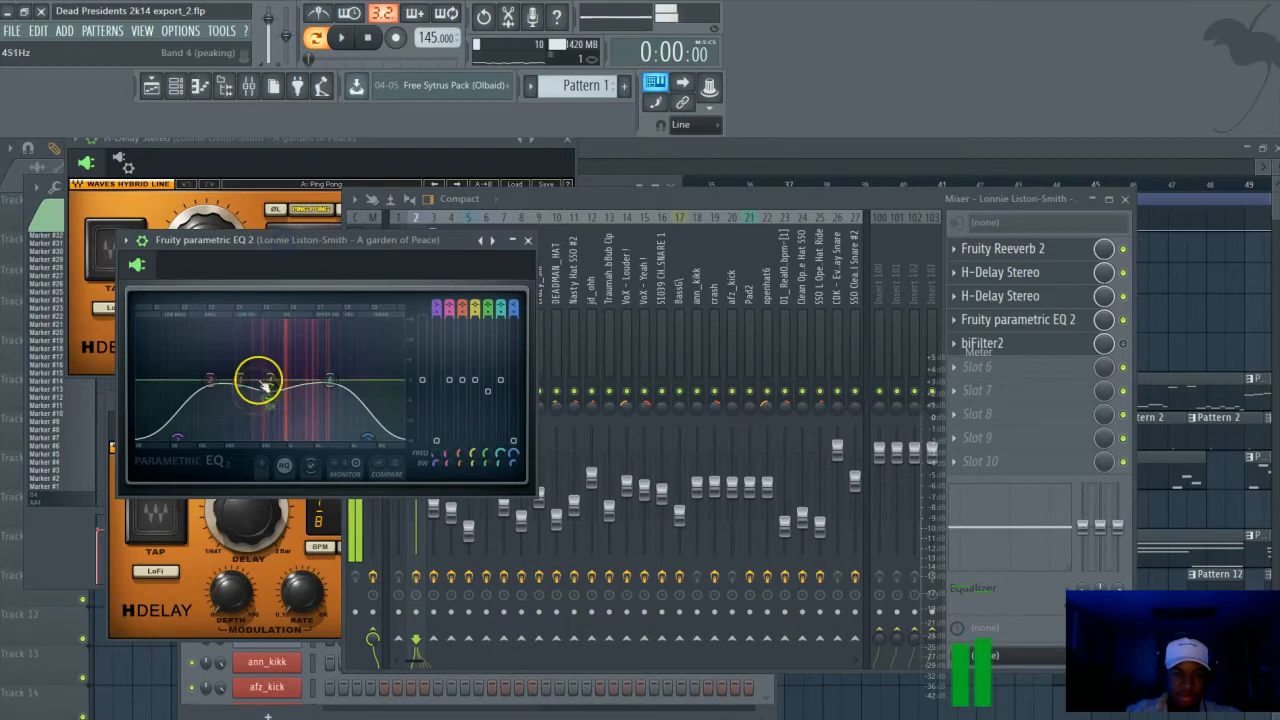
Examine the mid, low-shelf and high-shelf bands of the sample's EQ curve, playing the sample briefly through it
left_click_drag(309, 352, 314, 397)
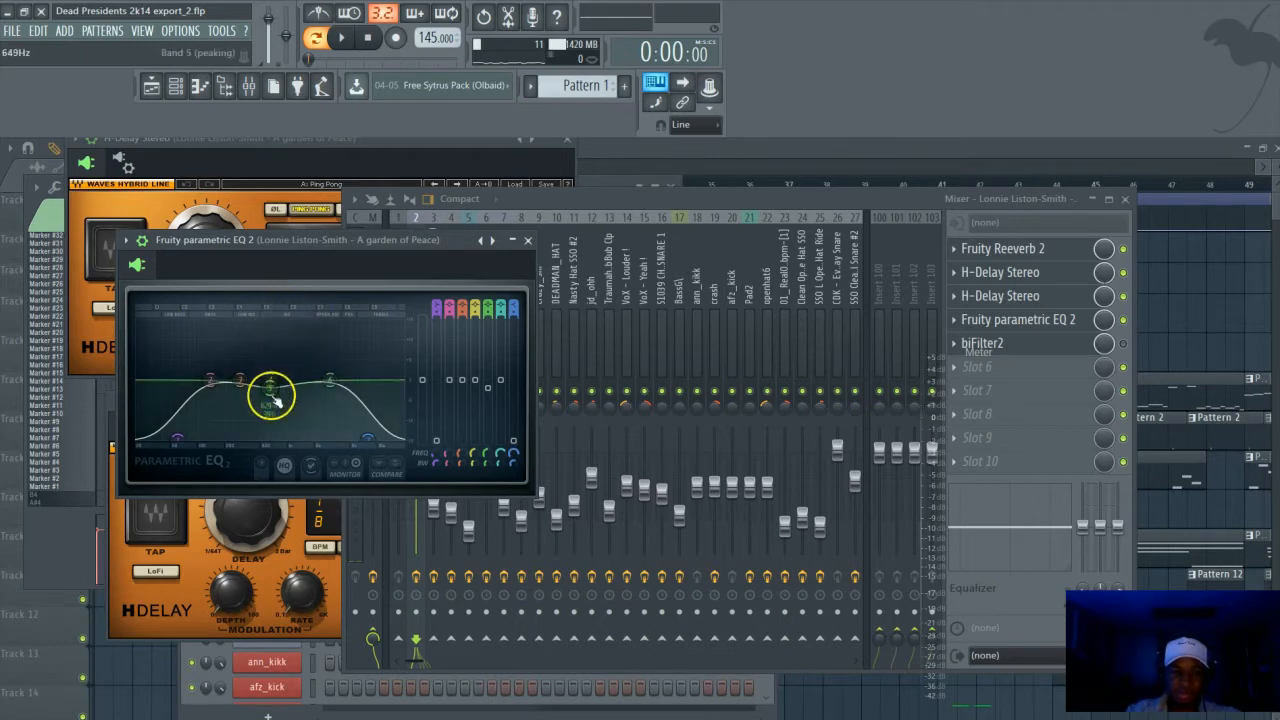
left_click(180, 438)
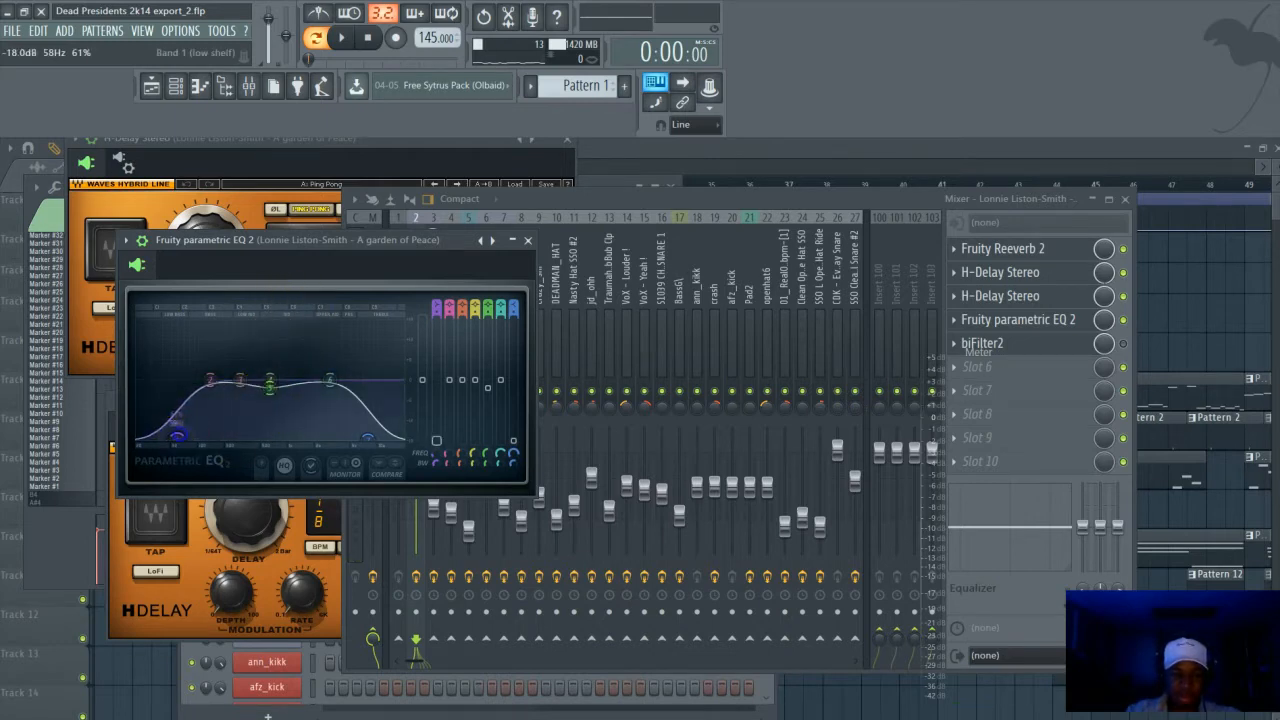
left_click(370, 440)
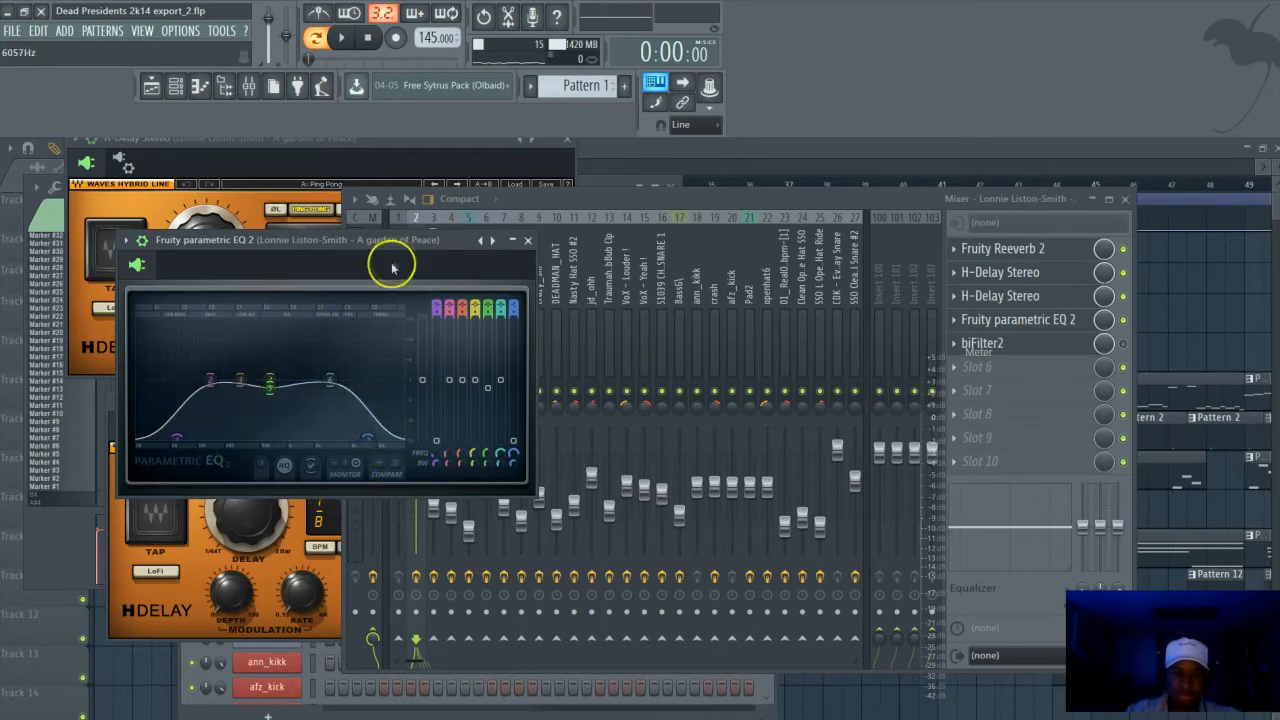
key("space")
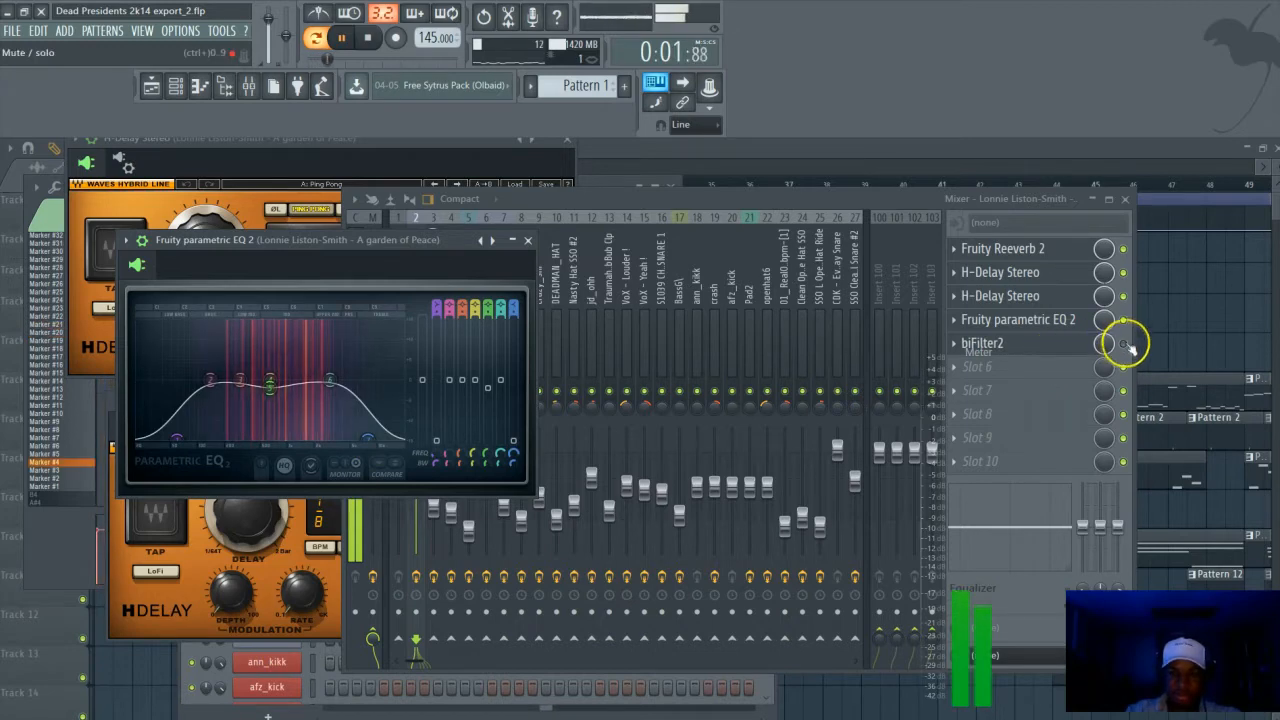
key("space")
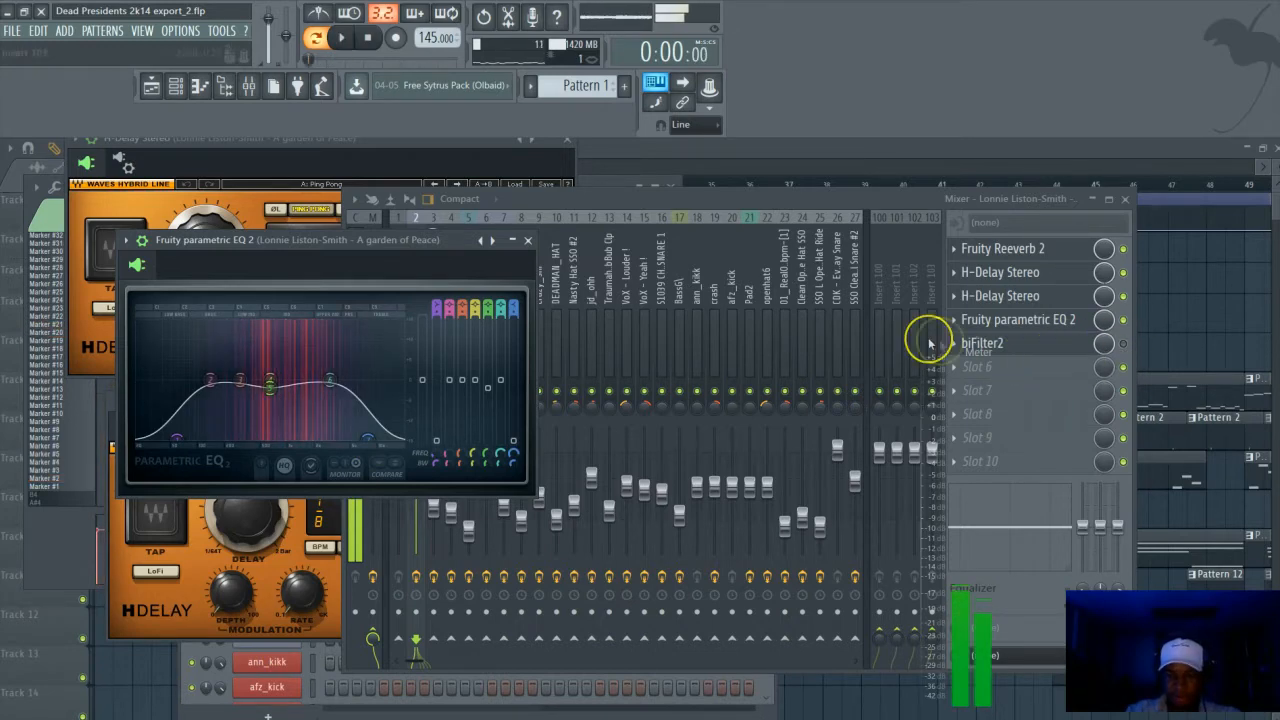
Open biFilter2 beside the mixer and enable it on the sample's track
left_click(1000, 345)
left_click_drag(503, 390, 450, 410)
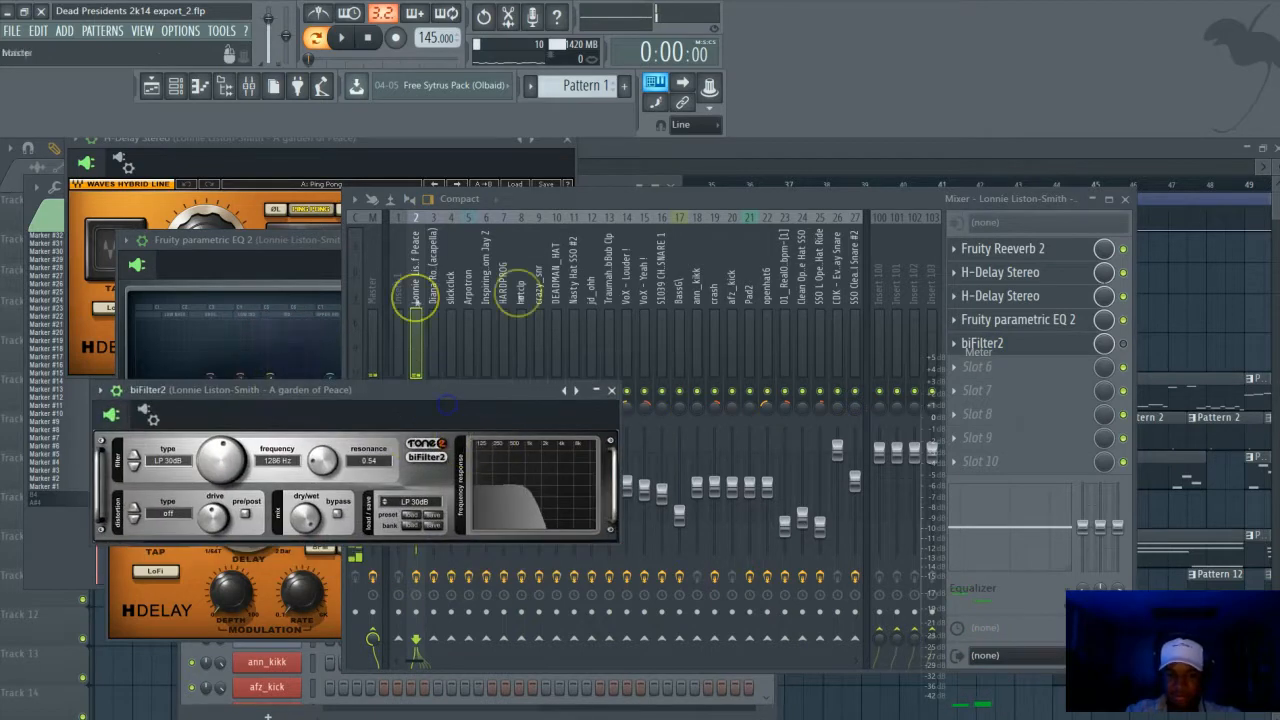
left_click(1123, 345)
left_click(244, 389)
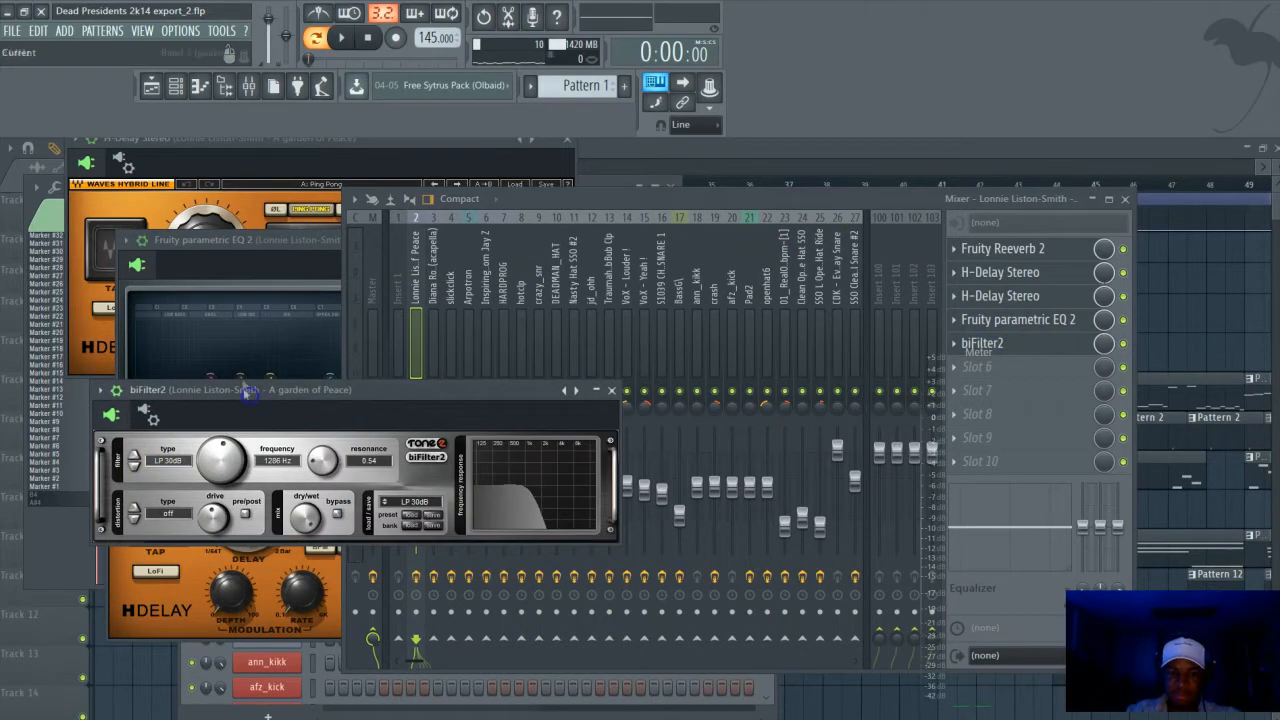
Bring up the playlist from bar 1 and play the intro around the first Jay Z vocal clip
left_click(615, 168)
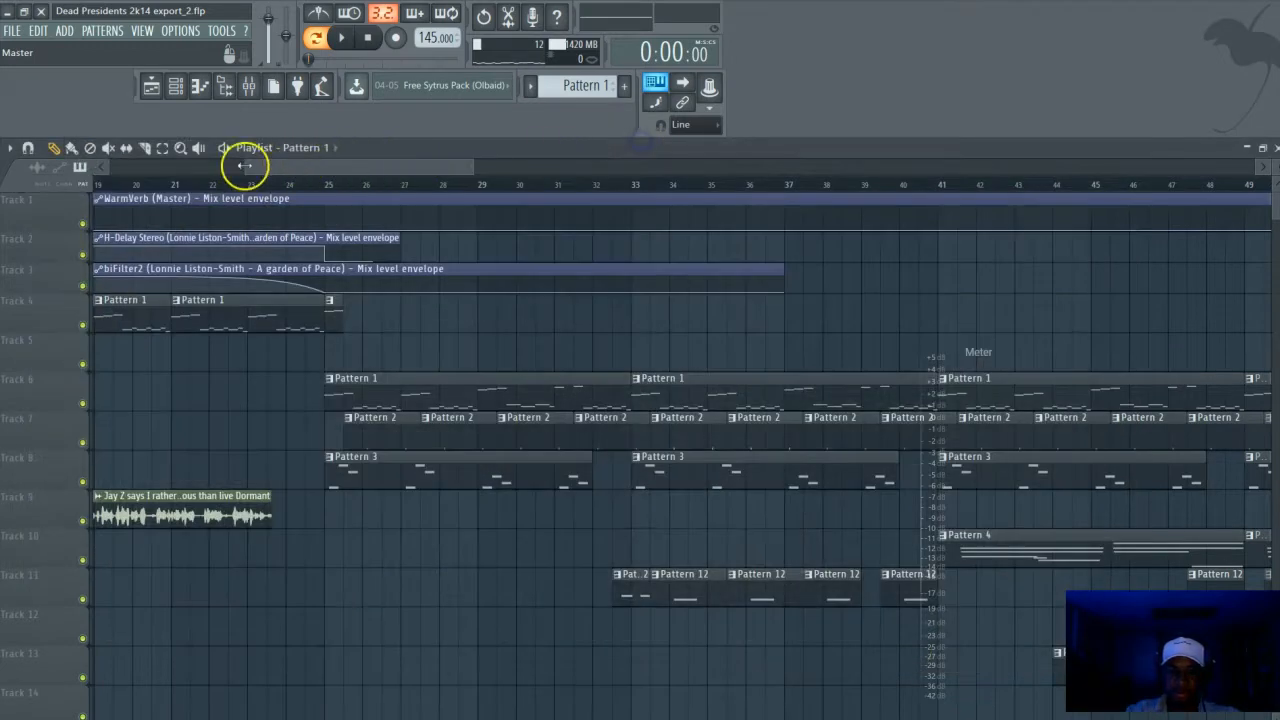
left_click_drag(243, 166, 95, 167)
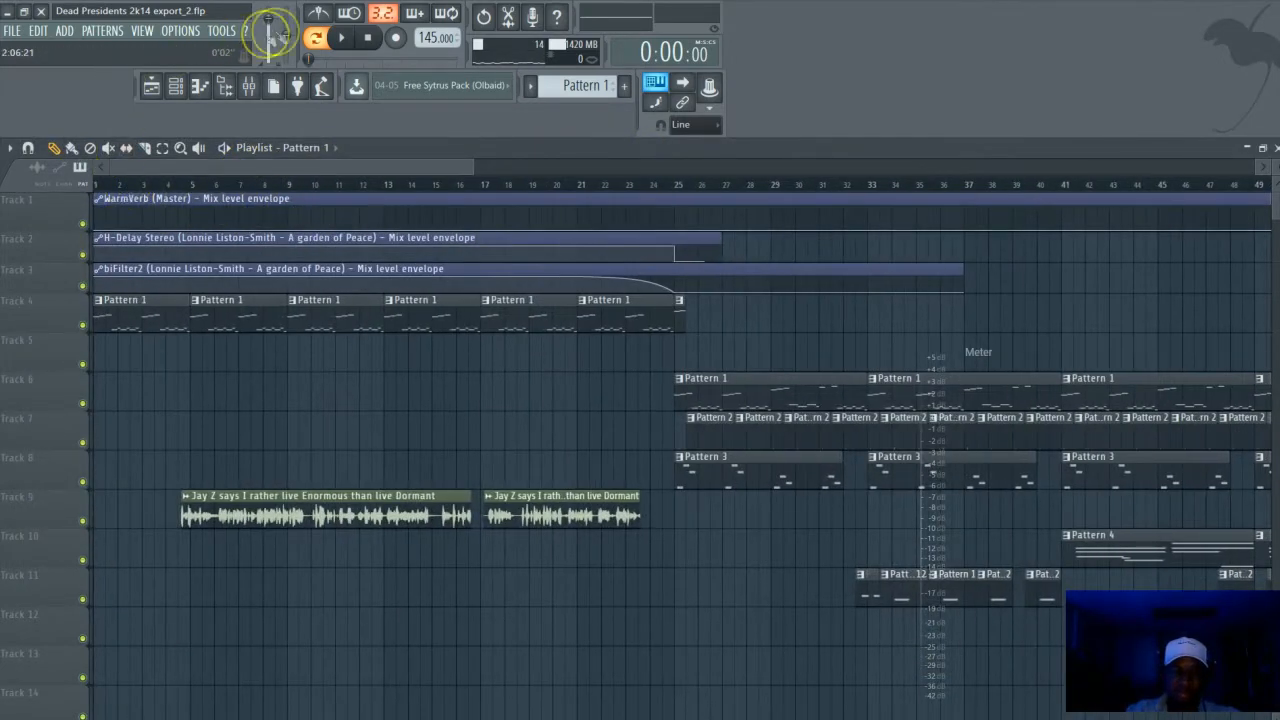
key("space")
left_click(183, 185)
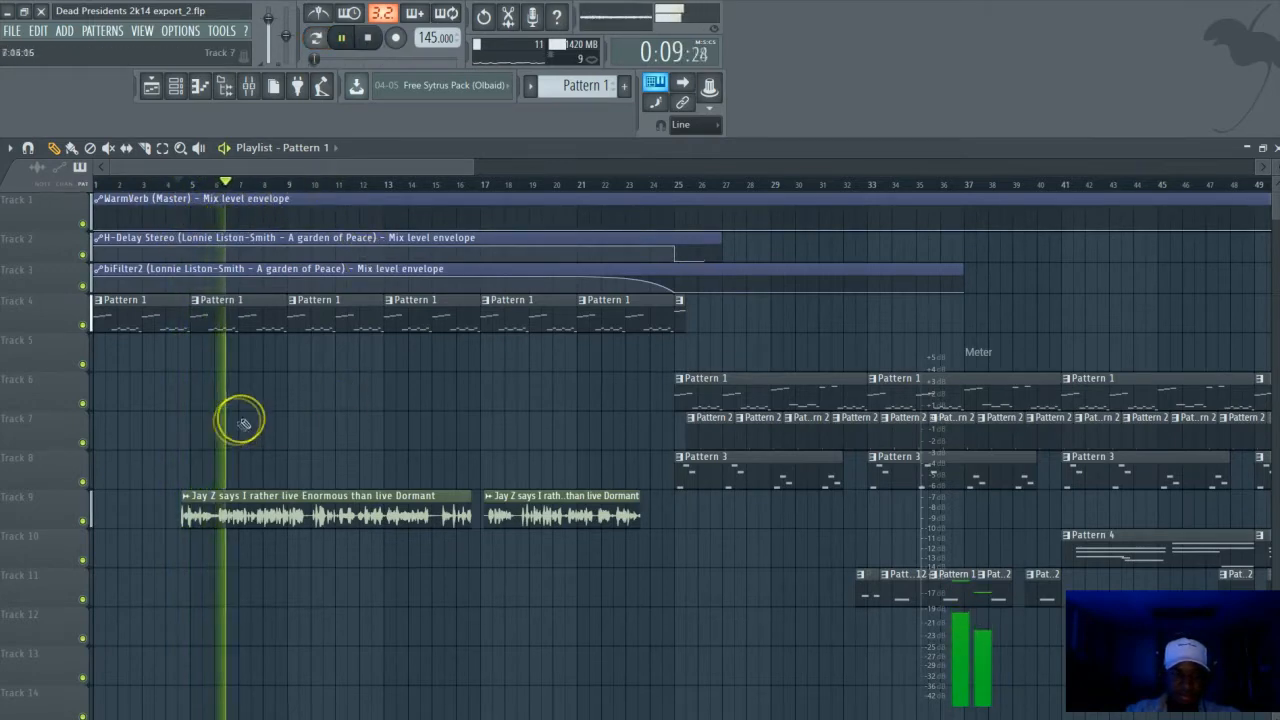
key("space")
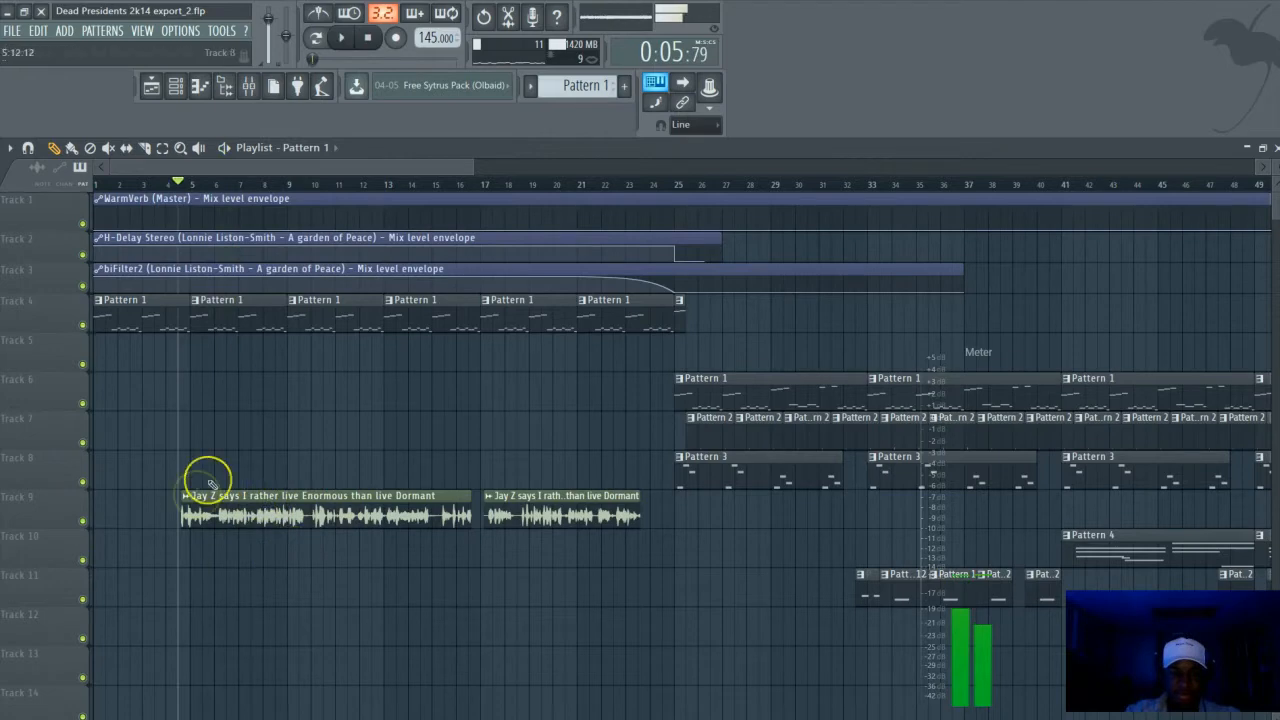
Play the end of the intro from about bar 24 with the mixer open to watch biFilter2's mix level automation
left_click(662, 185)
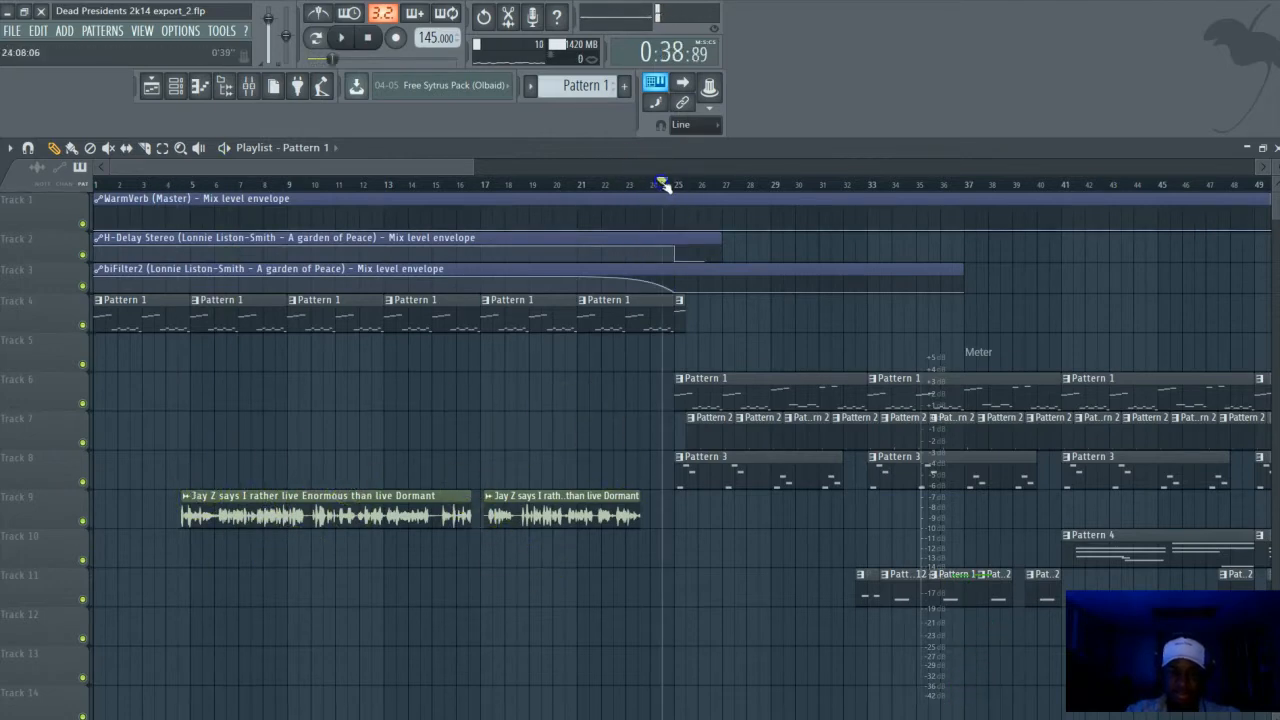
left_click(250, 86)
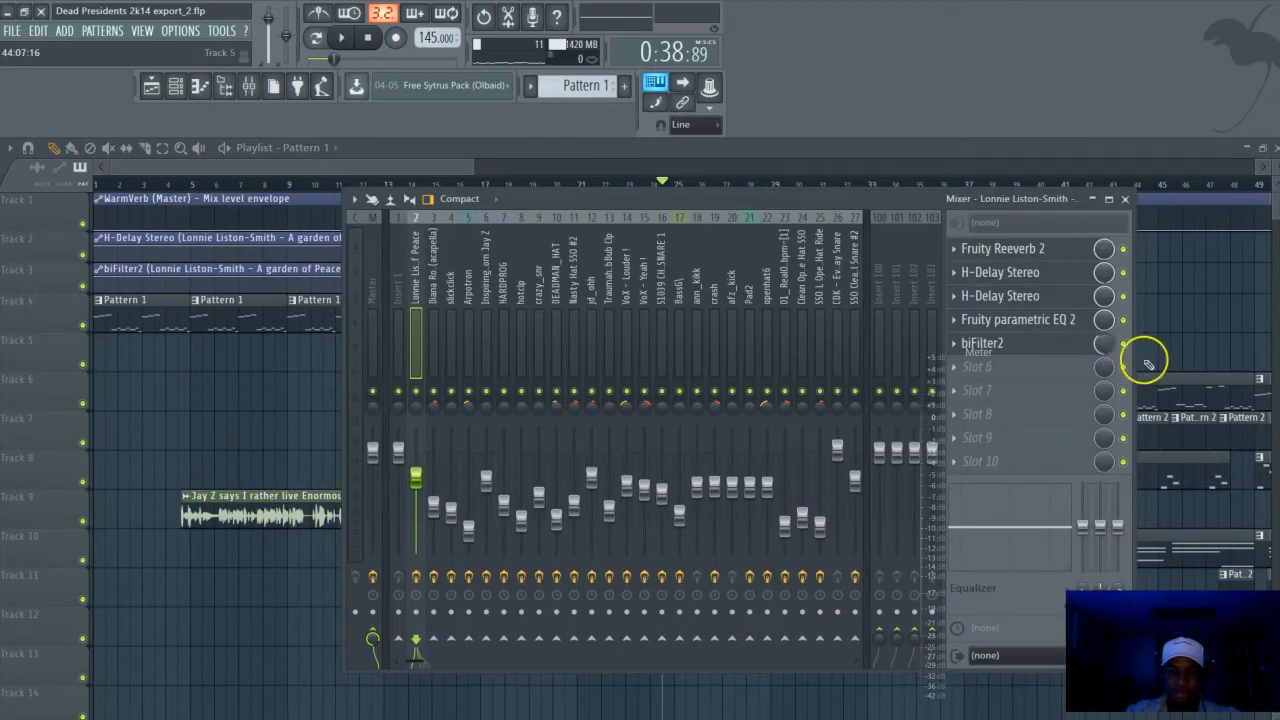
left_click_drag(872, 202, 547, 290)
key("space")
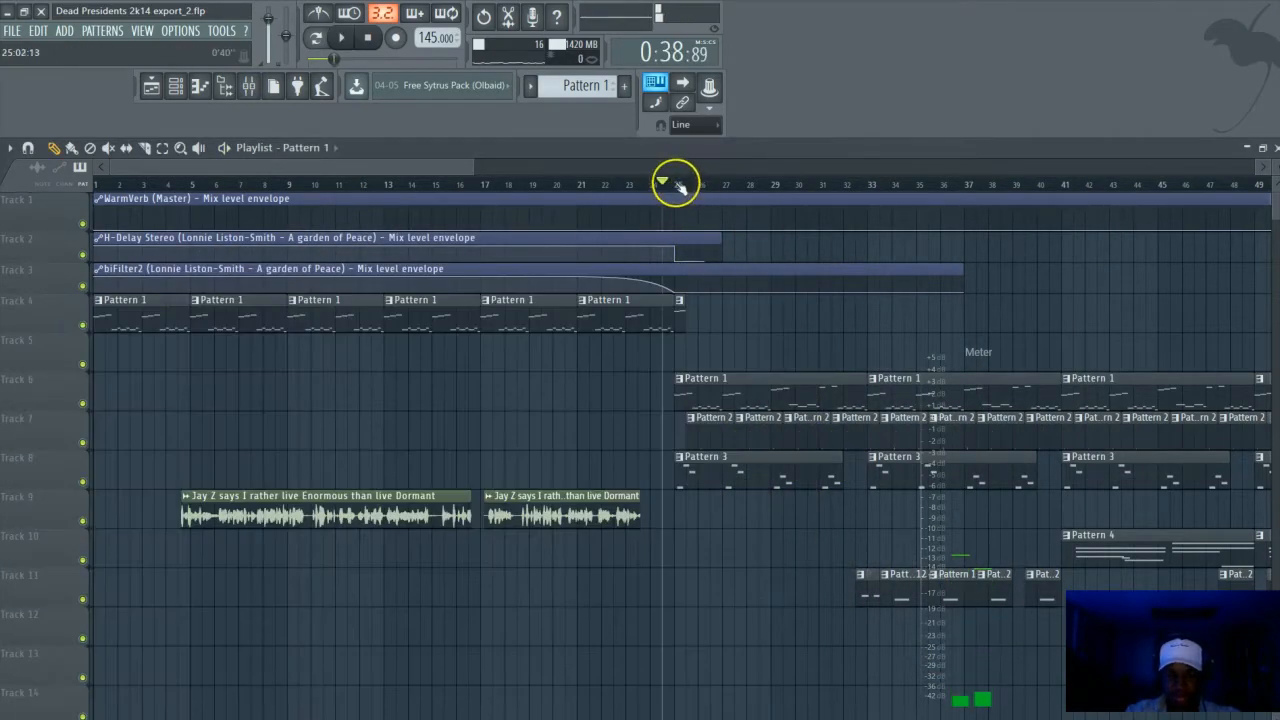
Play the arrangement from bar 25, soloing Track 6 briefly and restoring all tracks
left_click(676, 185)
key("space")
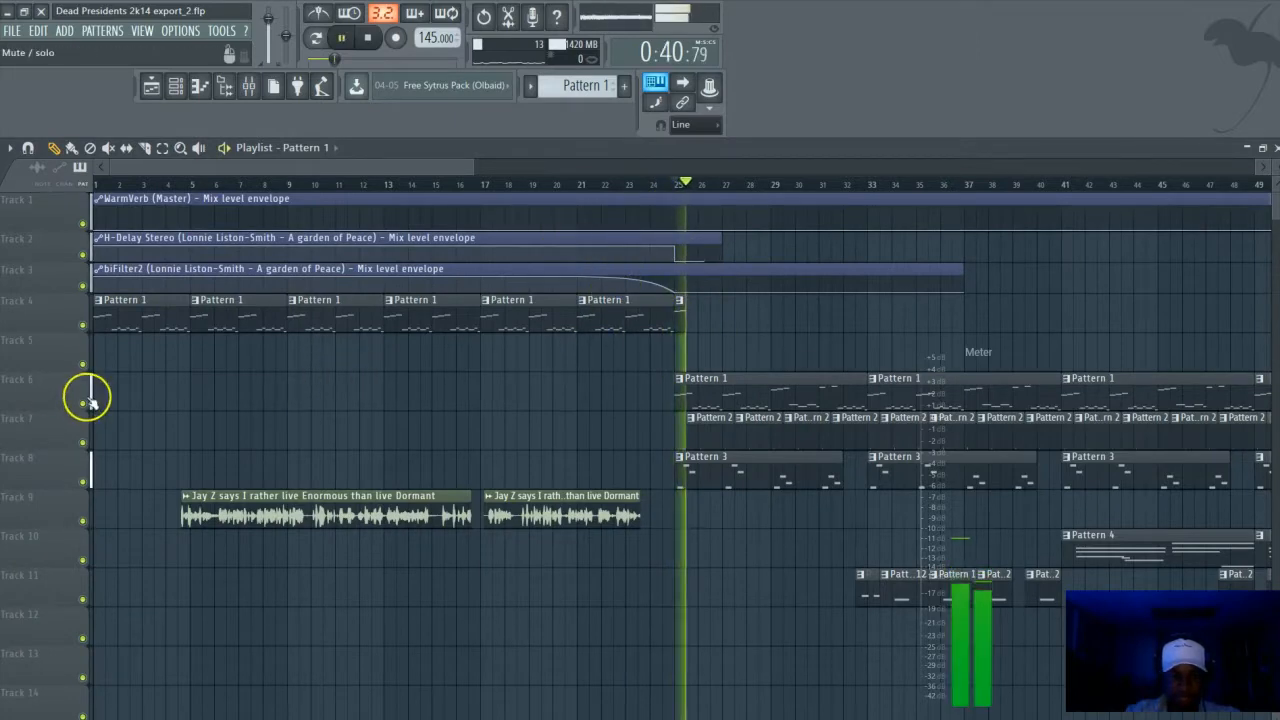
right_click(84, 402)
key("space")
key("space")
right_click(84, 403)
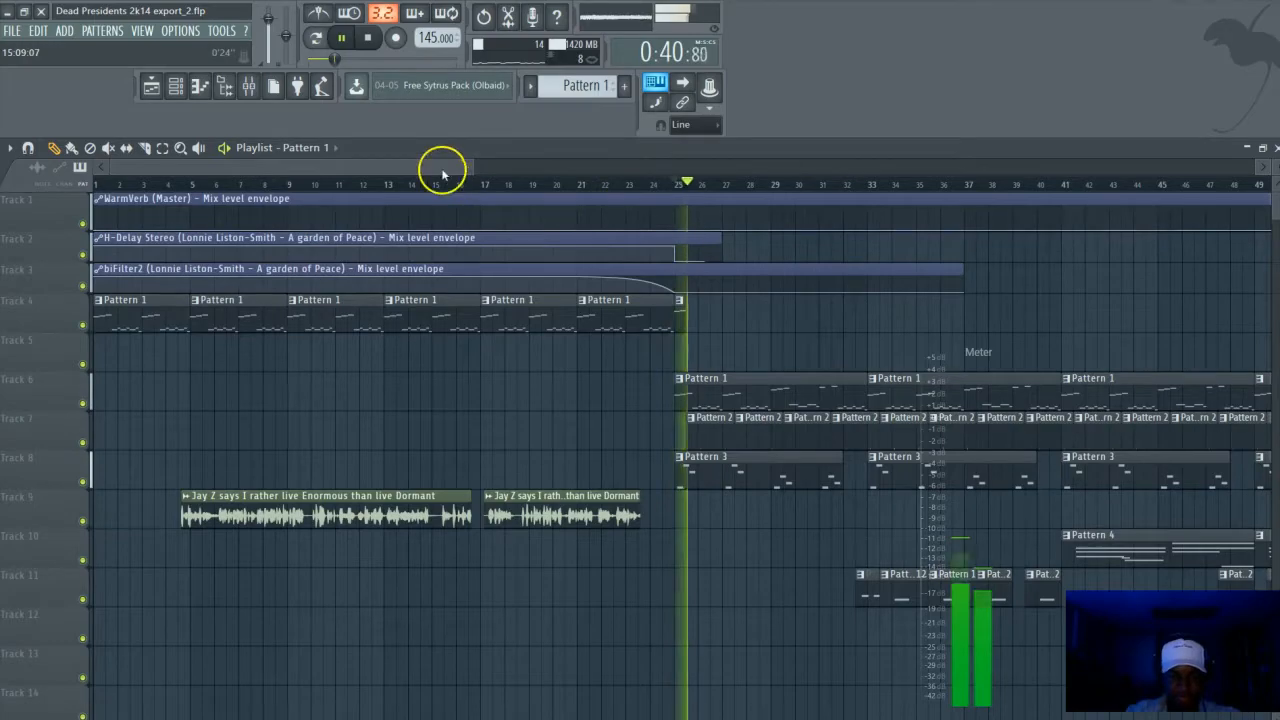
Follow playback past bar 25 with the mixer open to check the automated effect levels, and stop it
scroll(443, 171, "right", 5)
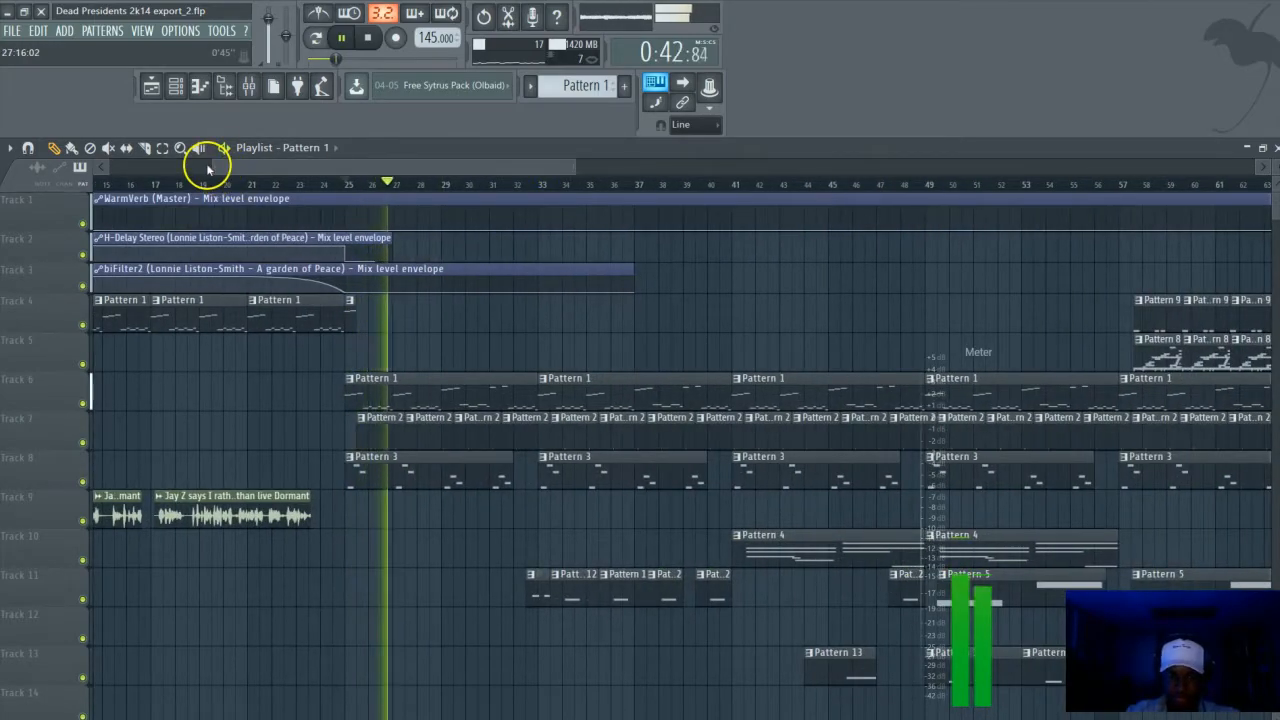
left_click_drag(204, 170, 284, 166)
left_click(249, 86)
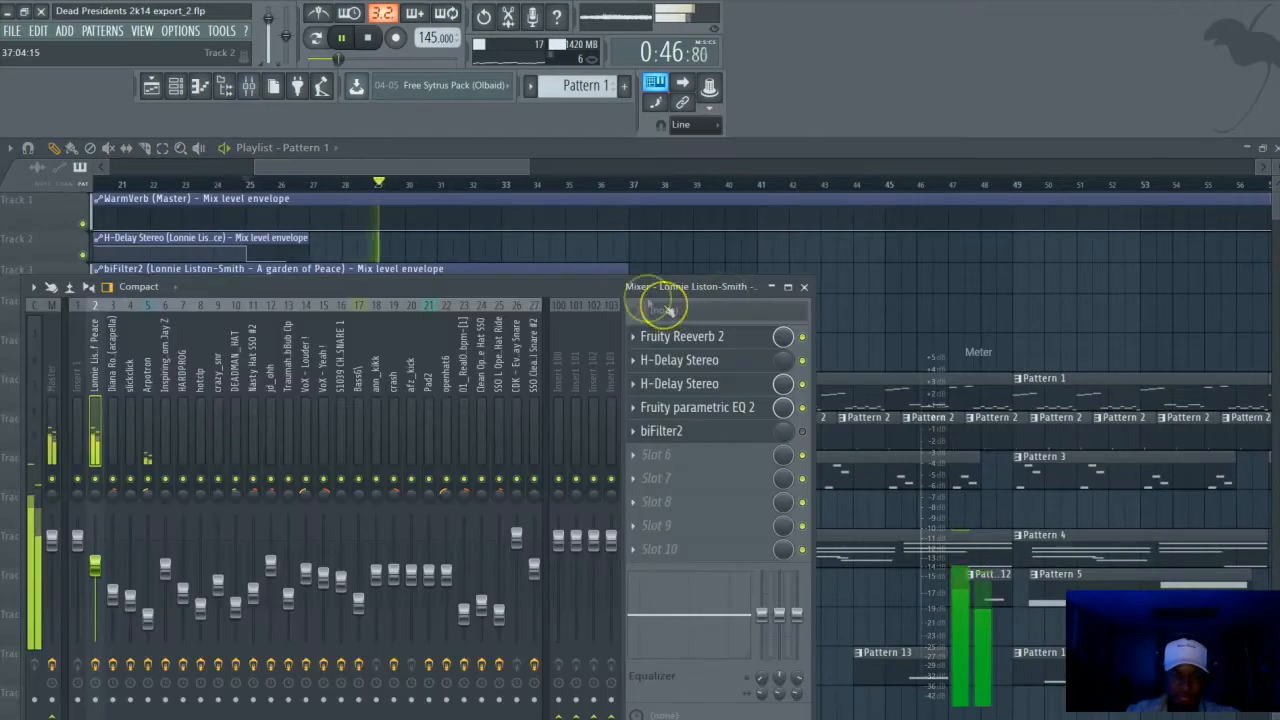
left_click_drag(615, 293, 695, 427)
key("space")
Hide the mixer and select bars 33 through 40 in the playlist
left_click_drag(514, 171, 412, 154)
key("F9")
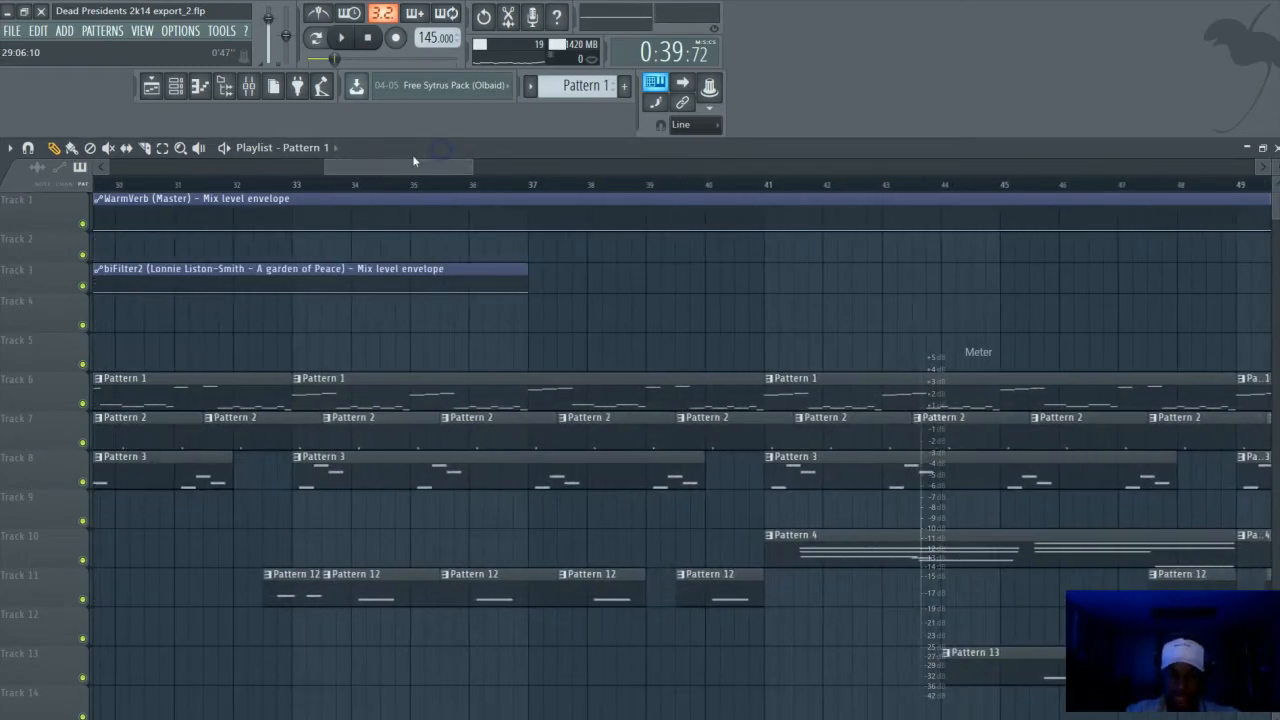
left_click(181, 148)
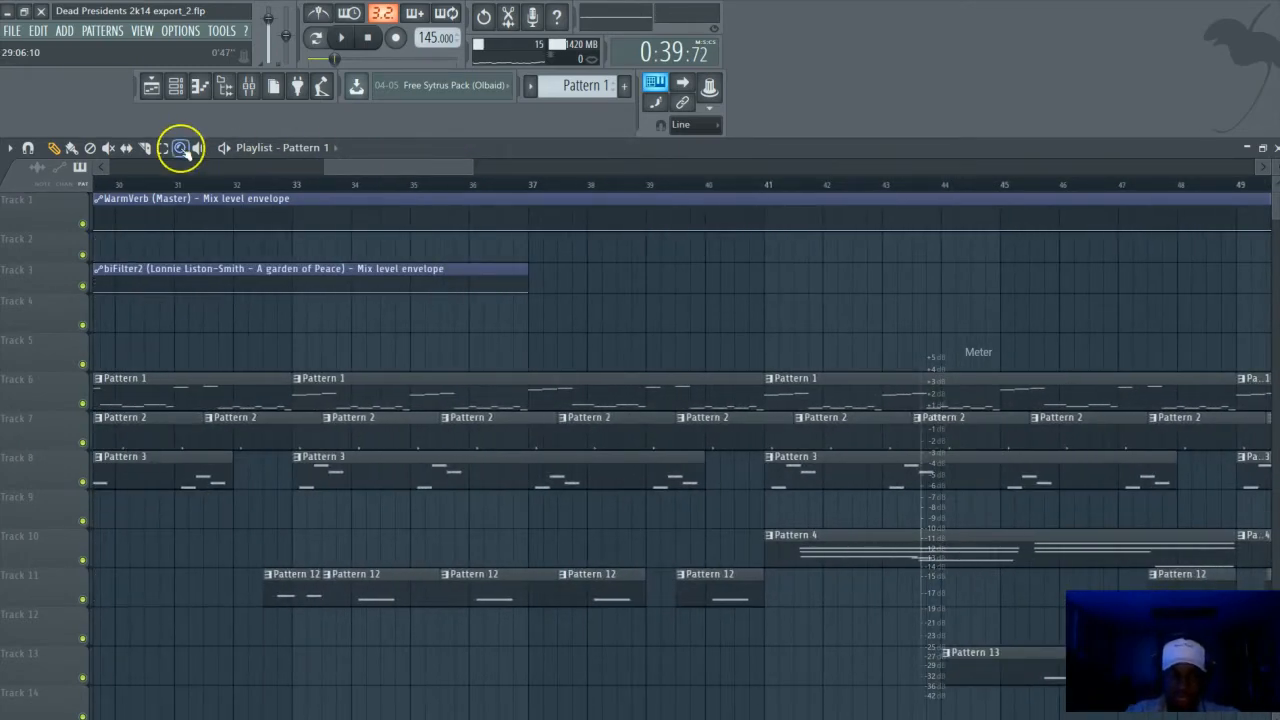
left_click_drag(762, 187, 294, 223)
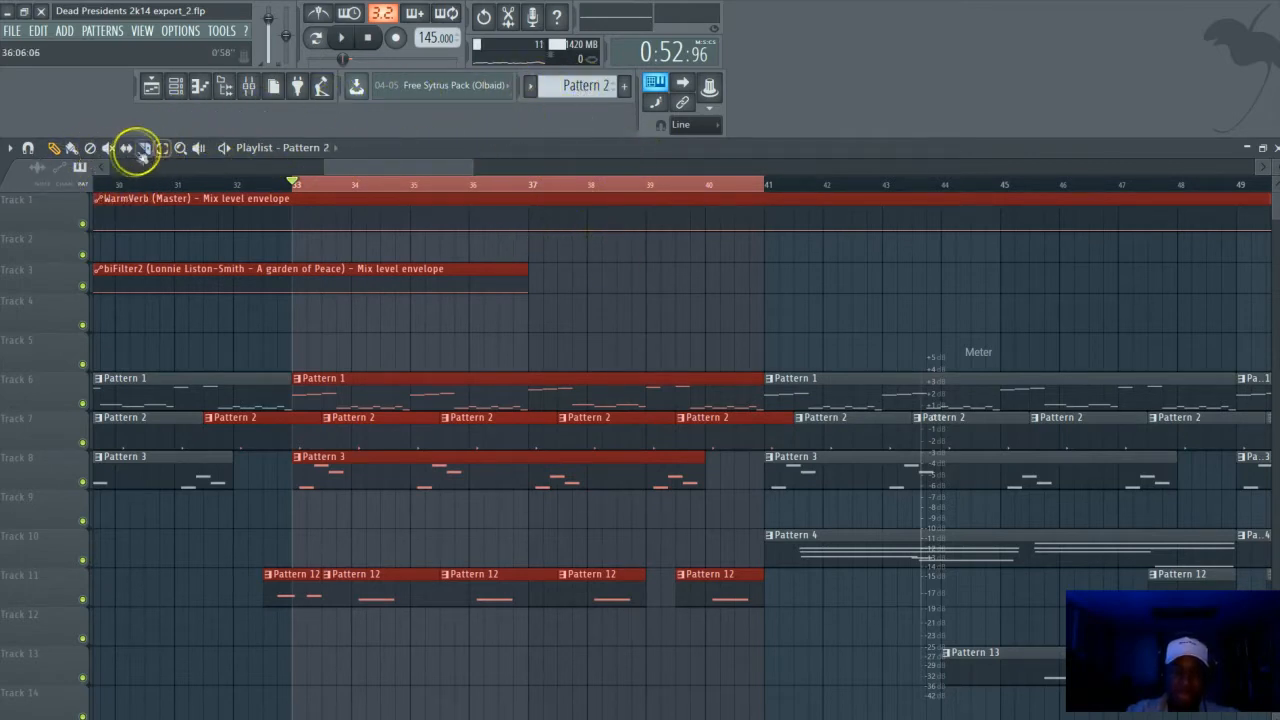
Show the channel rack clear of the playlist clips, switch to Pattern 12 and locate the channel it uses
left_click(175, 86)
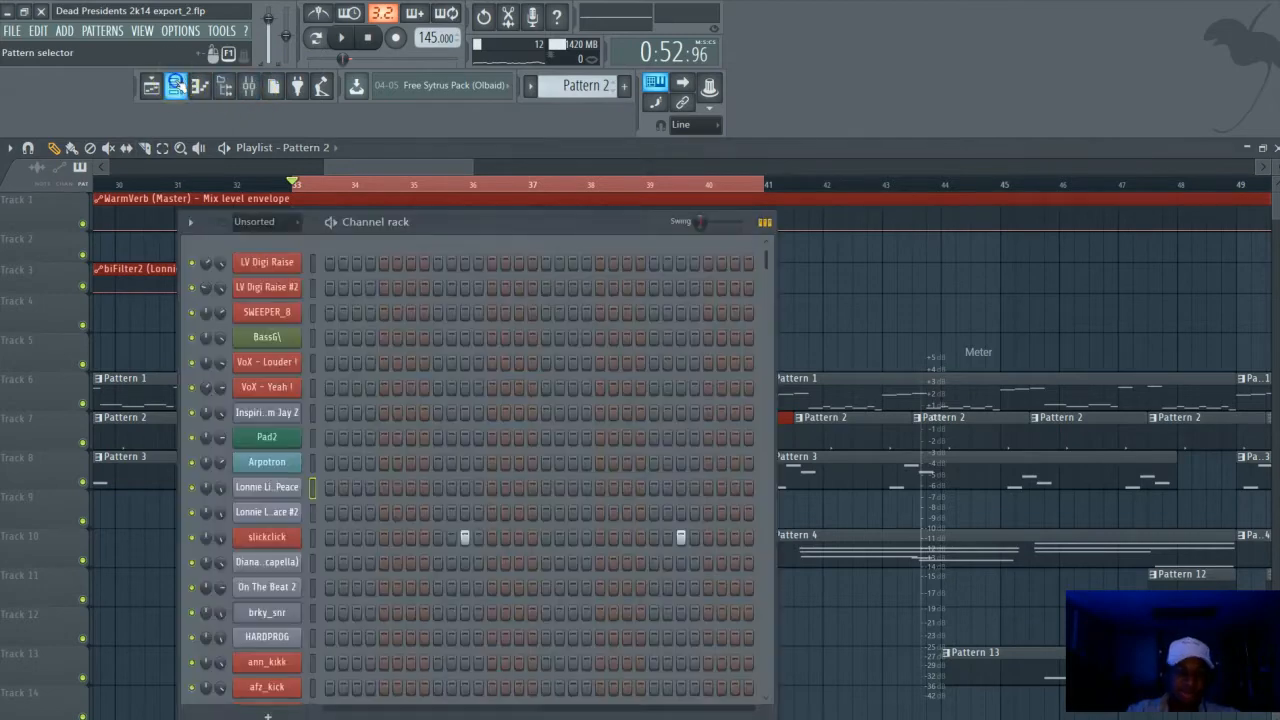
left_click_drag(482, 224, 874, 212)
scroll(569, 82, "down", 7)
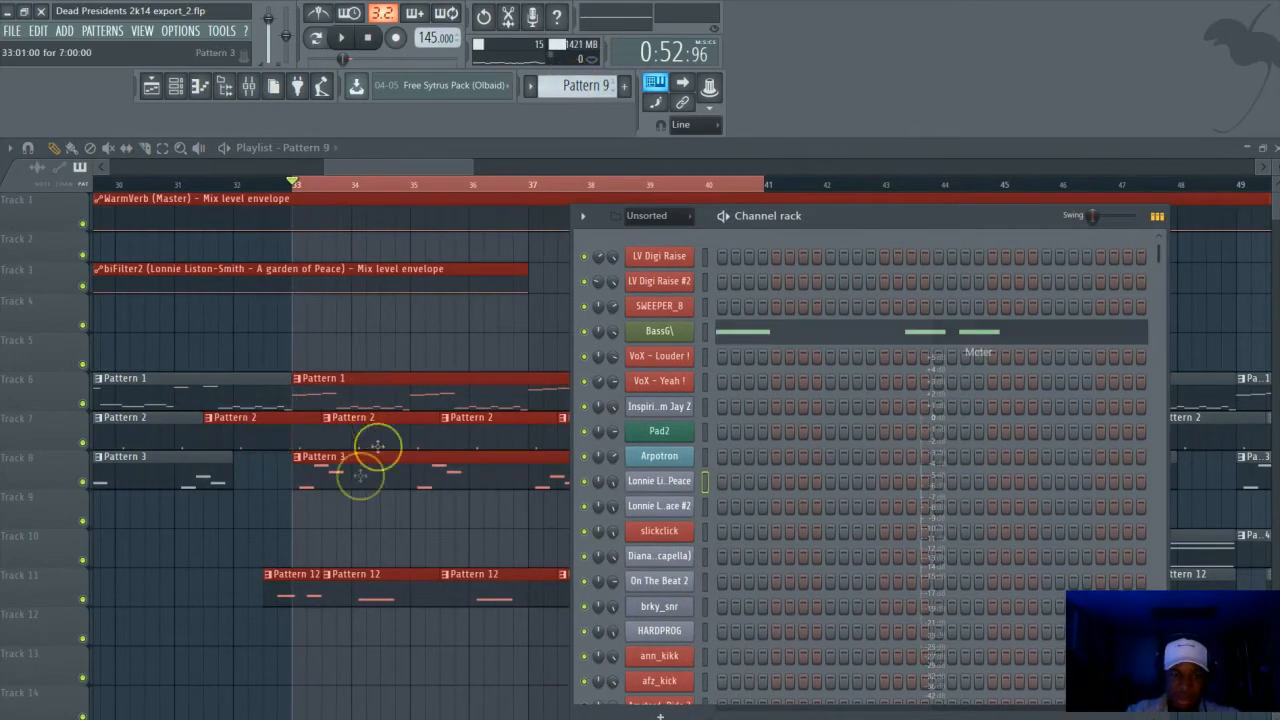
scroll(585, 88, "down", 3)
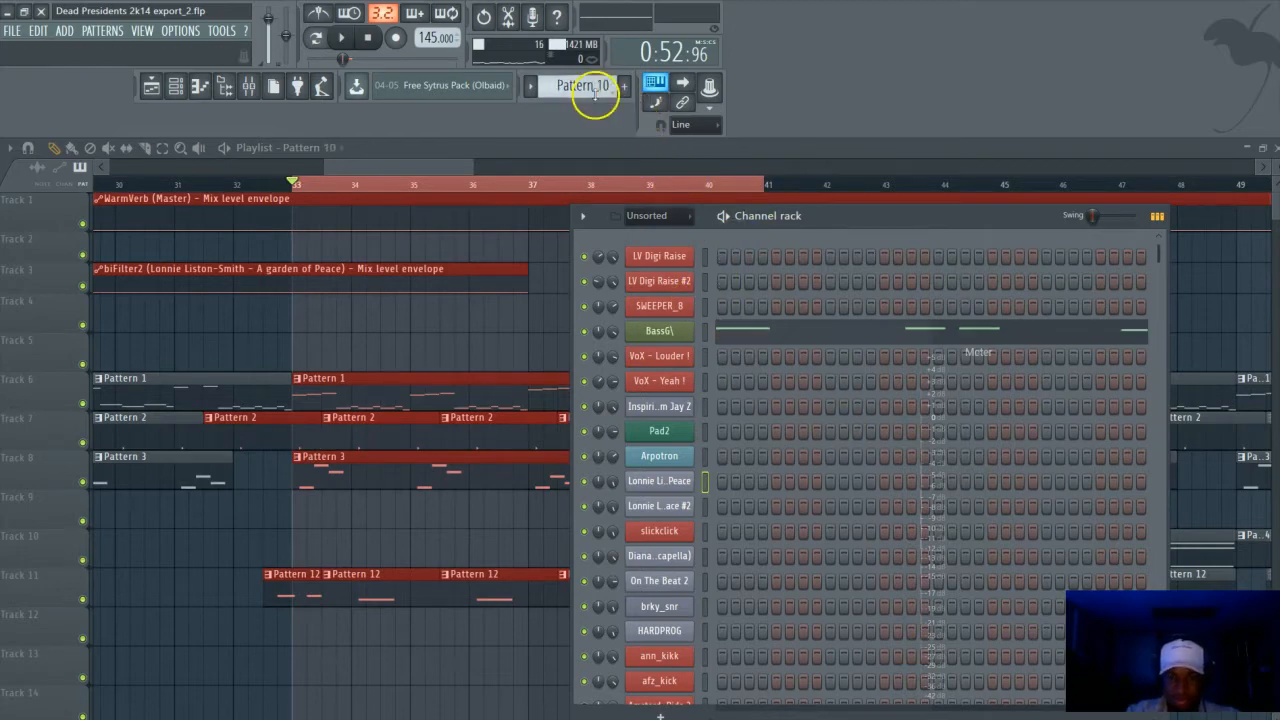
scroll(731, 366, "down", 10)
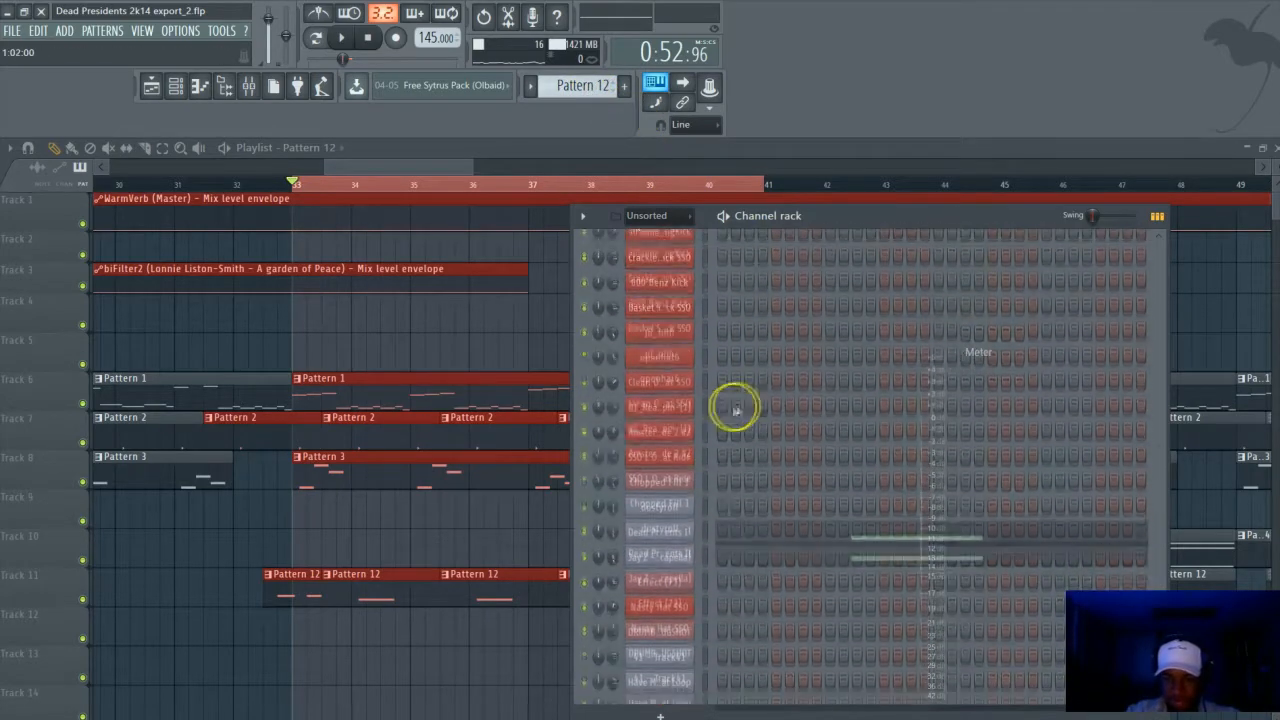
Open the Dead Presidents II channel in Slicex and audition its Marker #7 and Marker #8 slices
left_click(657, 526)
left_click_drag(128, 586, 628, 237)
left_click(562, 570)
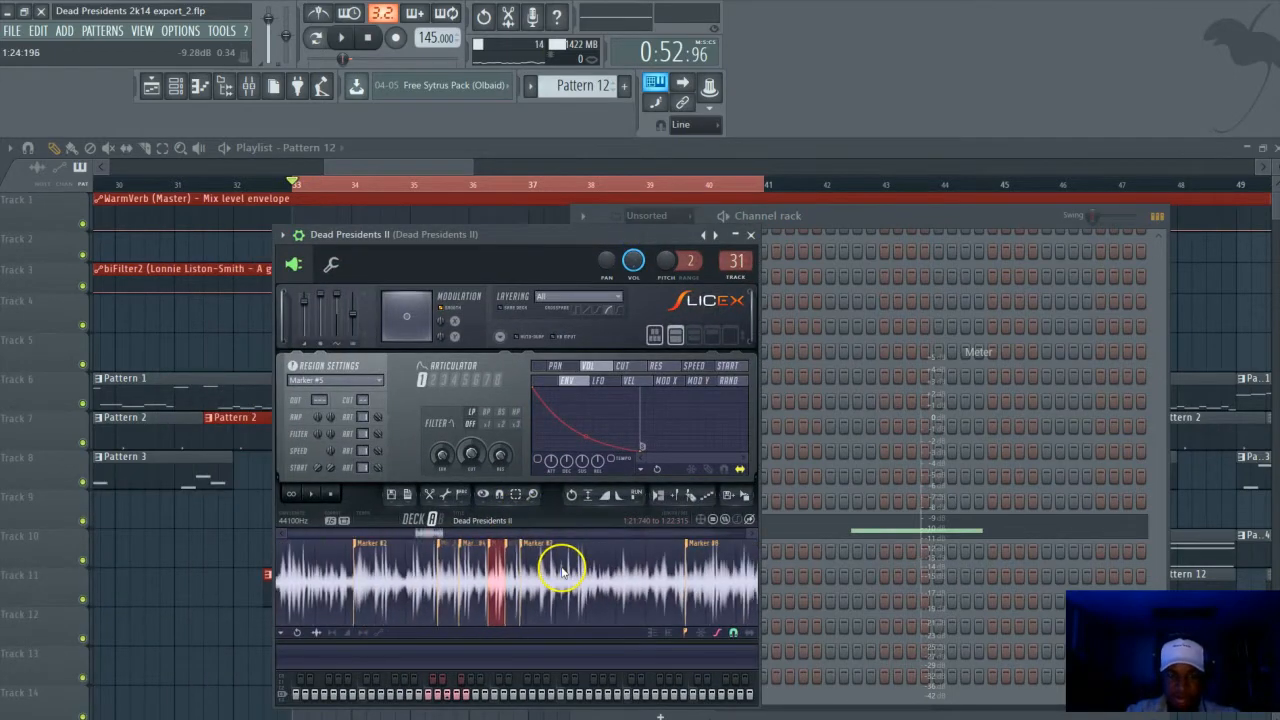
scroll(620, 585, "down", 3)
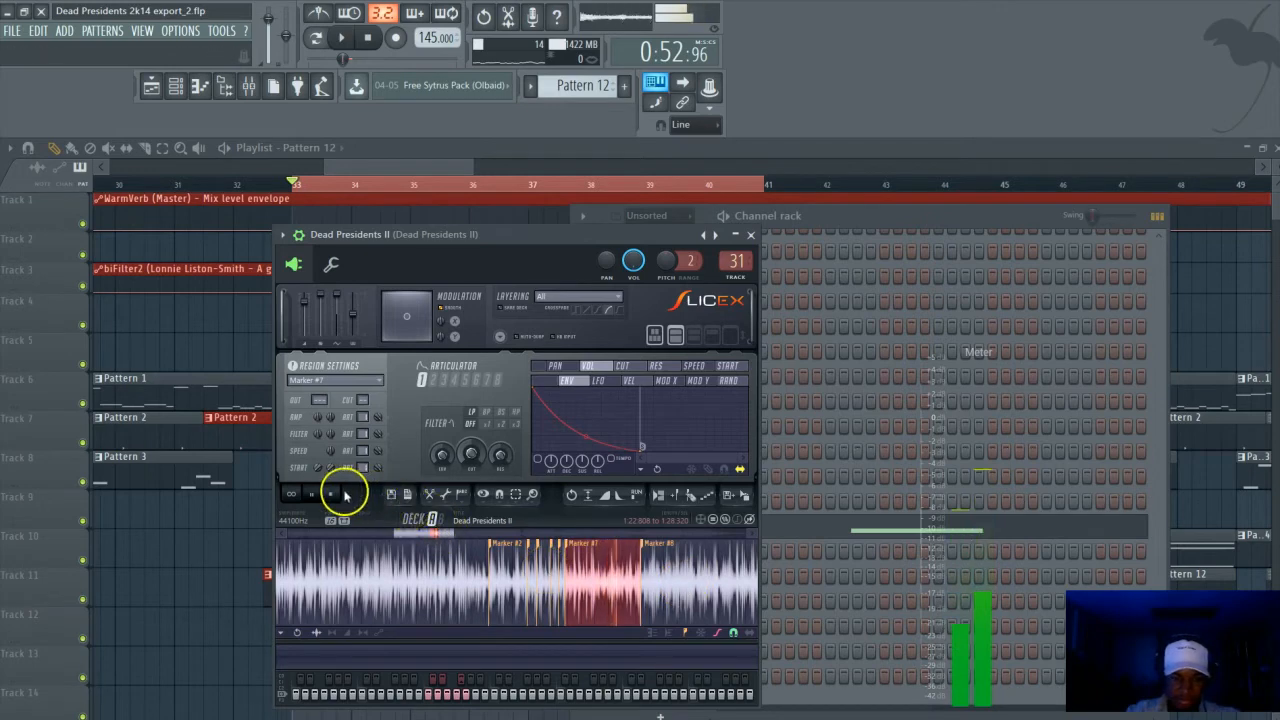
left_click(703, 596)
left_click(332, 496)
left_click_drag(478, 535, 438, 535)
Audition the Marker #3 and Marker #4 slices of the Dead Presidents II sample
scroll(528, 583, "up", 5)
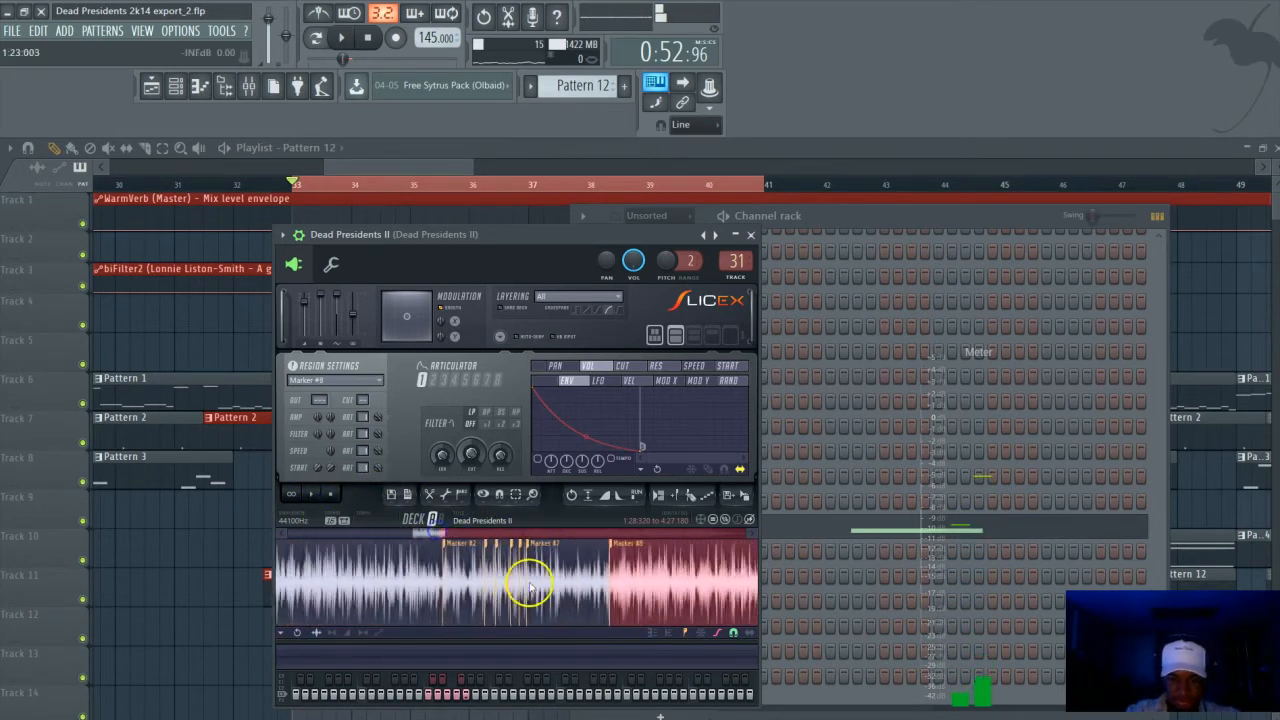
scroll(318, 586, "up", 3)
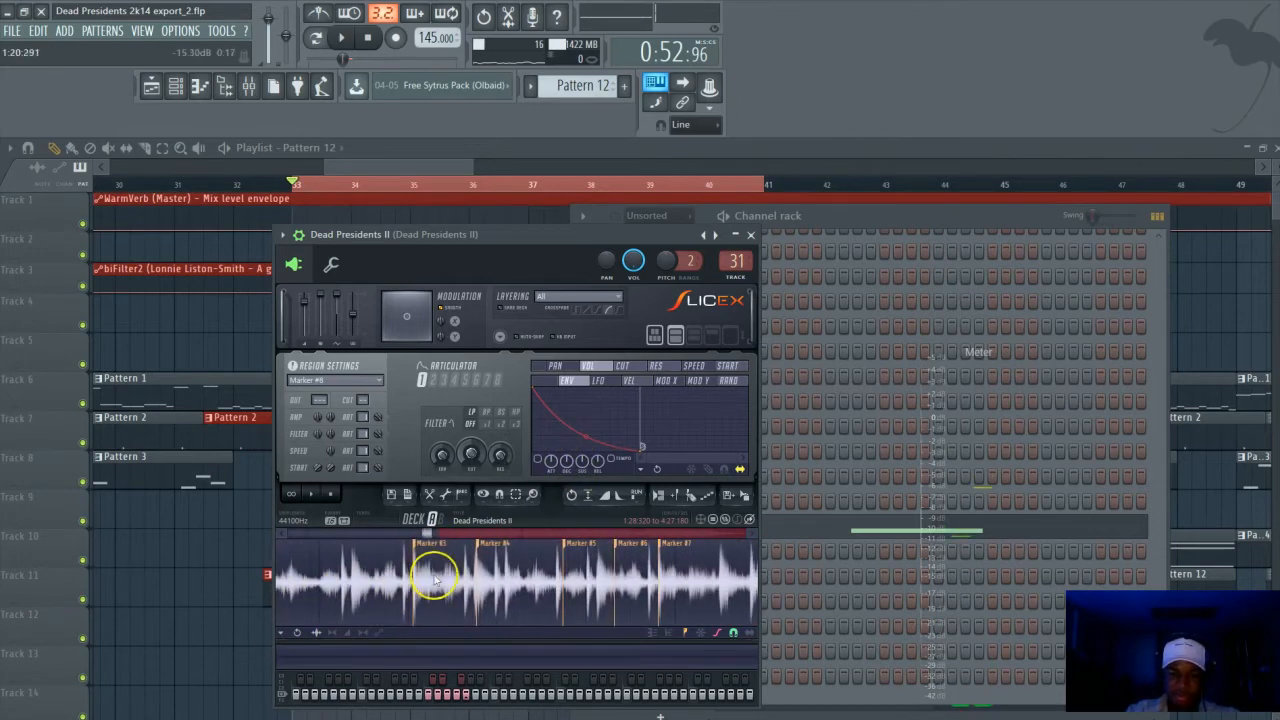
left_click(463, 583)
left_click(514, 590)
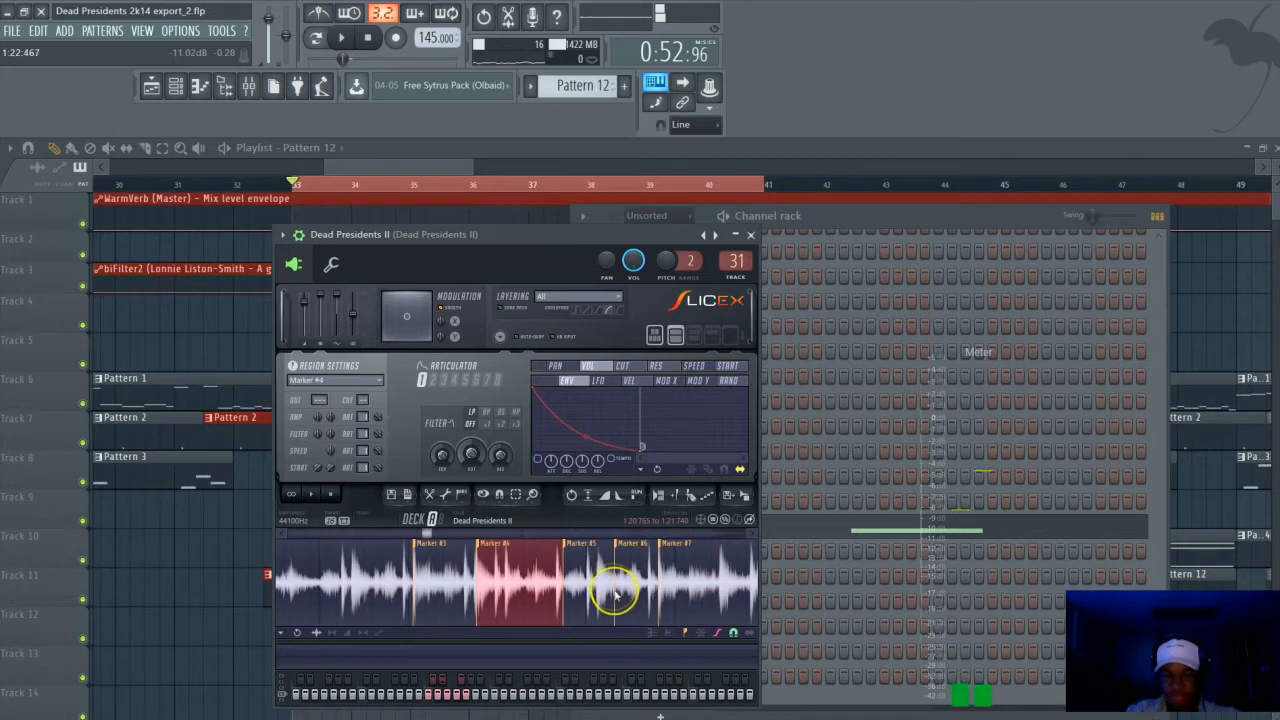
Inspect Marker #4's waveform up close in Slicex and replay that slice
scroll(500, 590, "up", 3)
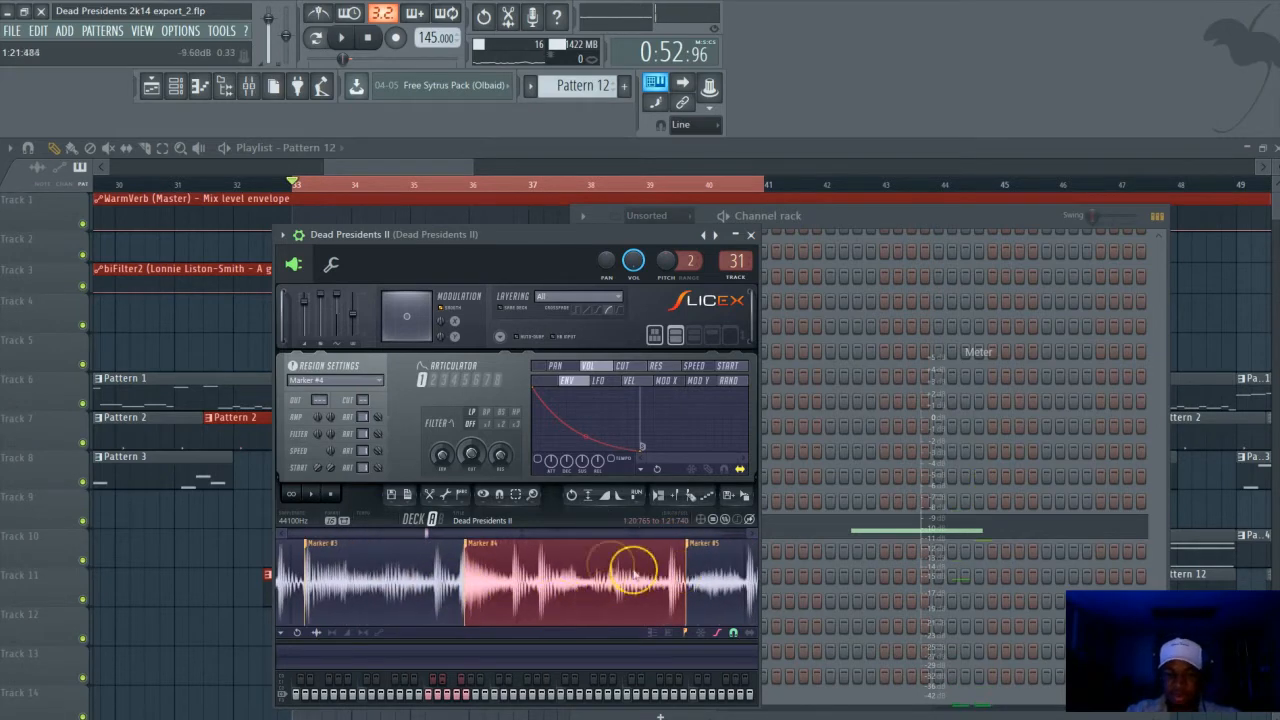
scroll(580, 580, "down", 4)
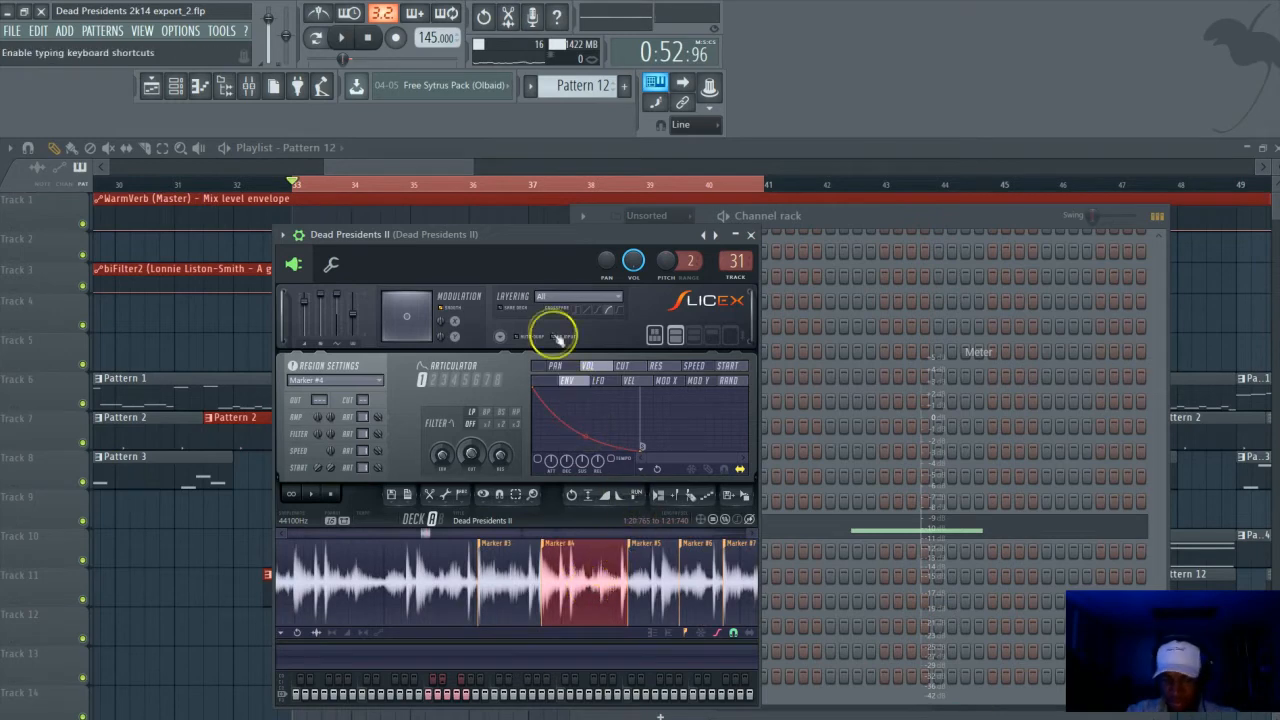
left_click_drag(545, 242, 568, 248)
scroll(590, 598, "up", 3)
left_click(570, 598)
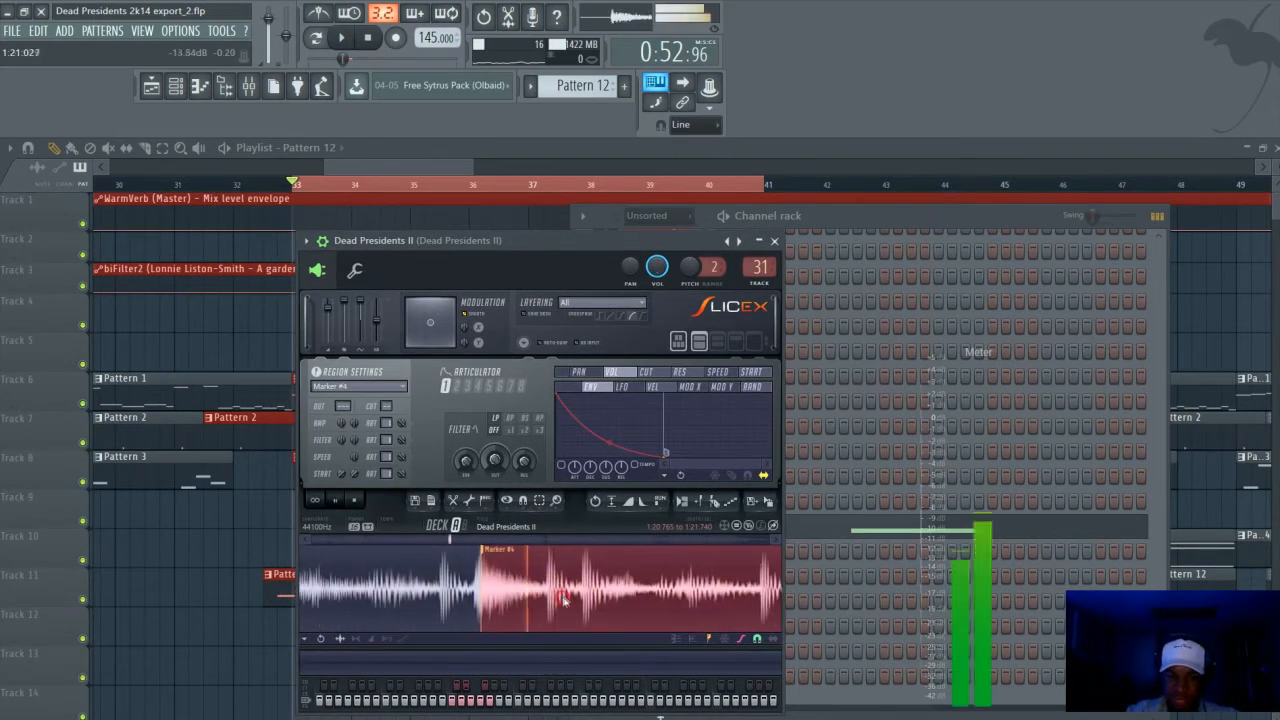
scroll(580, 580, "down", 2)
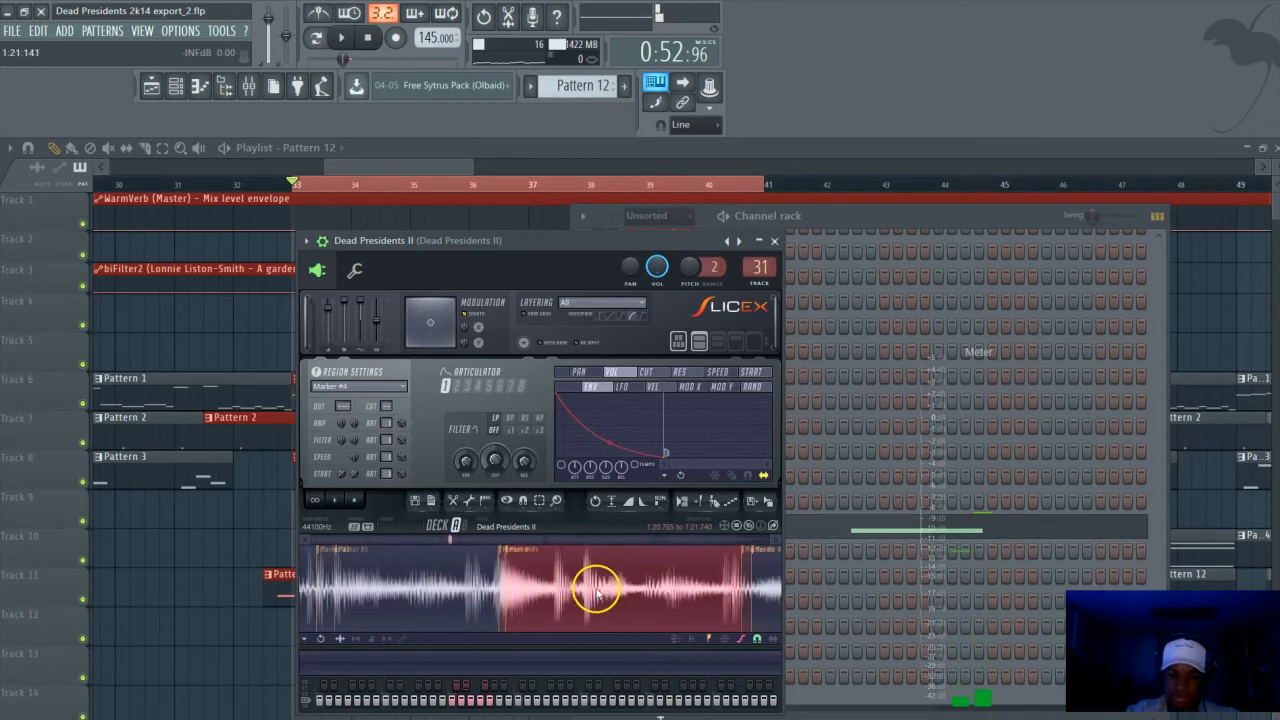
Show the mixer with the Dead Presidents II track's effects and start playback
left_click(706, 216)
left_click(688, 525)
left_click(688, 525)
left_click(262, 88)
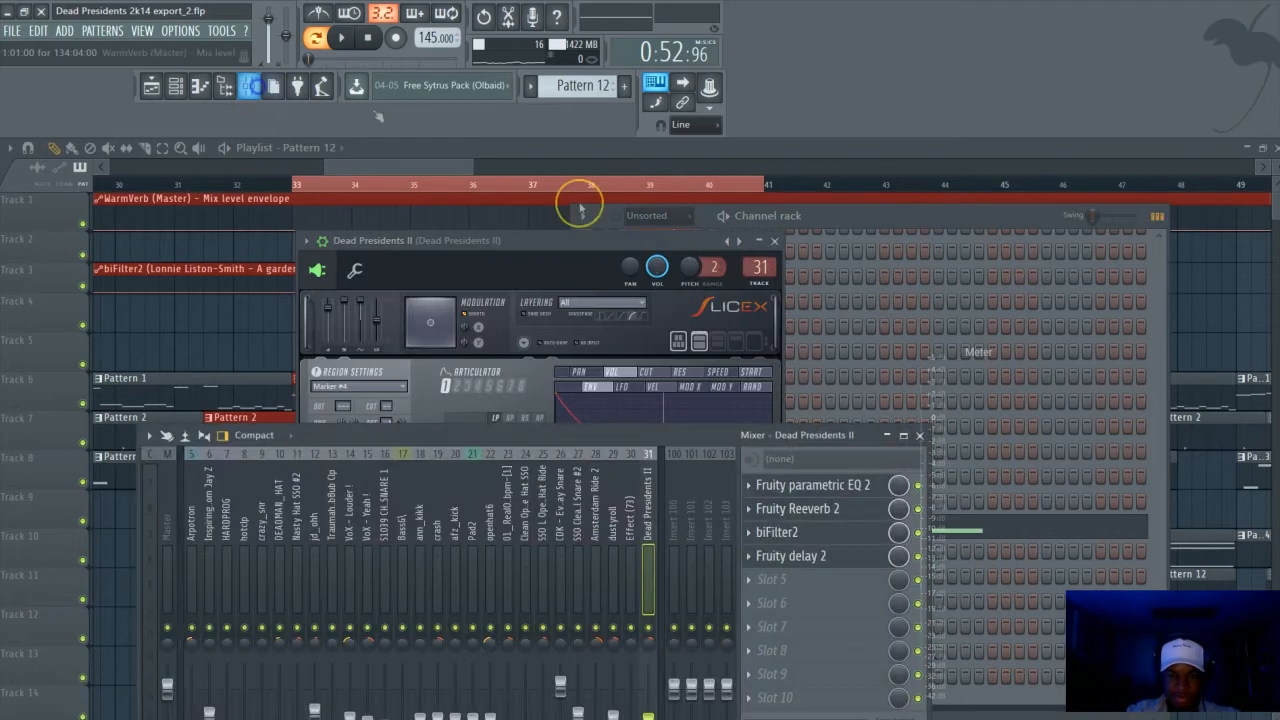
key("space")
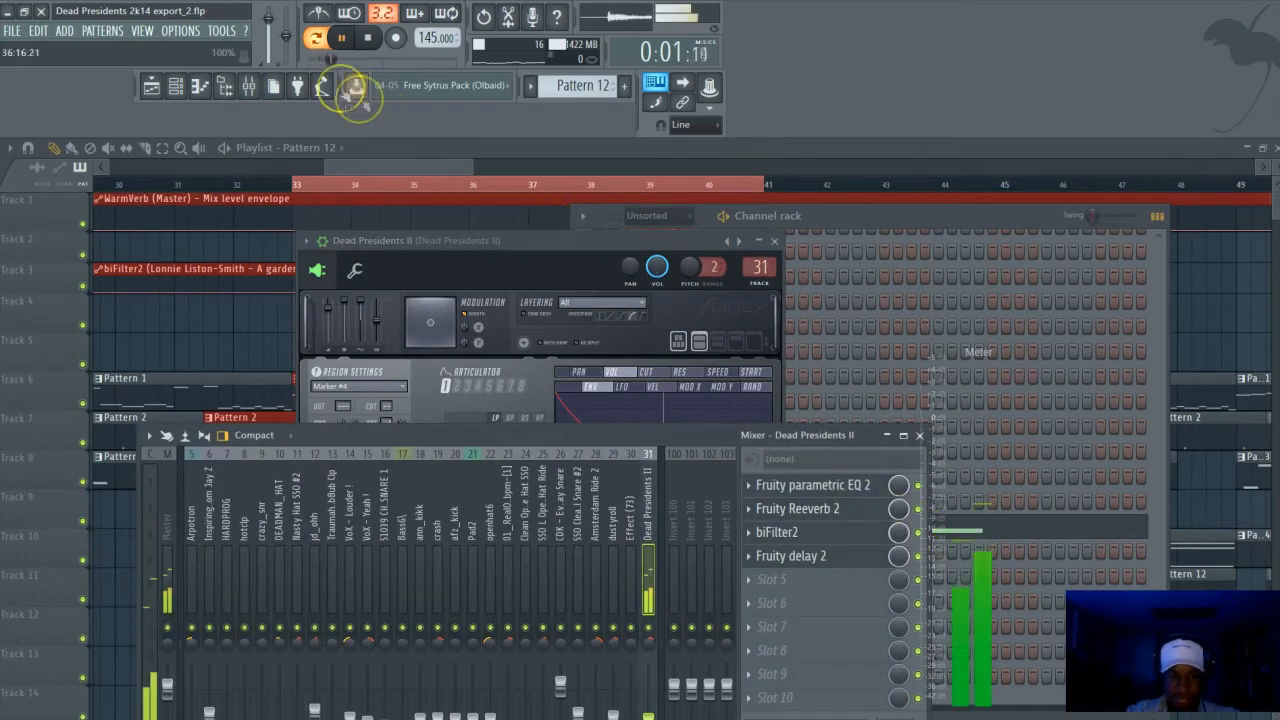
Open Fruity delay 2 and biFilter2 on the Dead Presidents II track, stop playback and place biFilter2 clear of the mixer
left_click(816, 556)
left_click(800, 533)
key("space")
left_click_drag(473, 503, 504, 438)
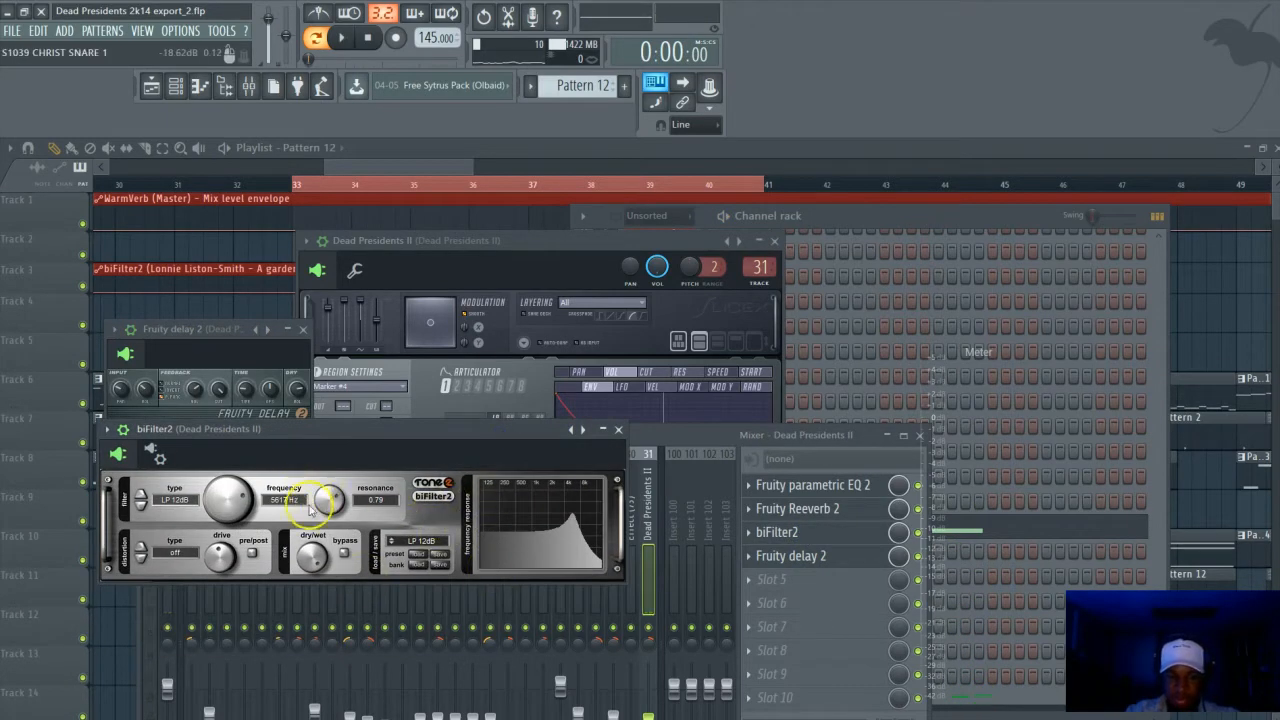
left_click_drag(467, 443, 354, 448)
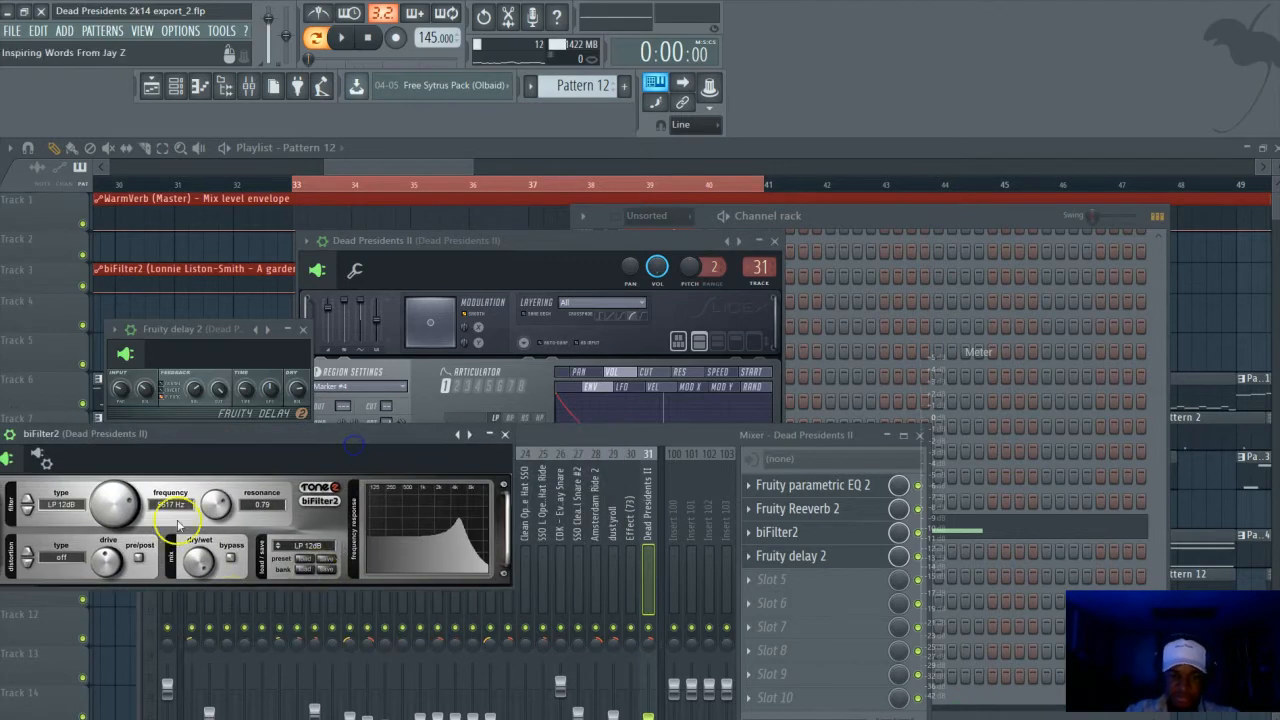
left_click_drag(413, 452, 890, 185)
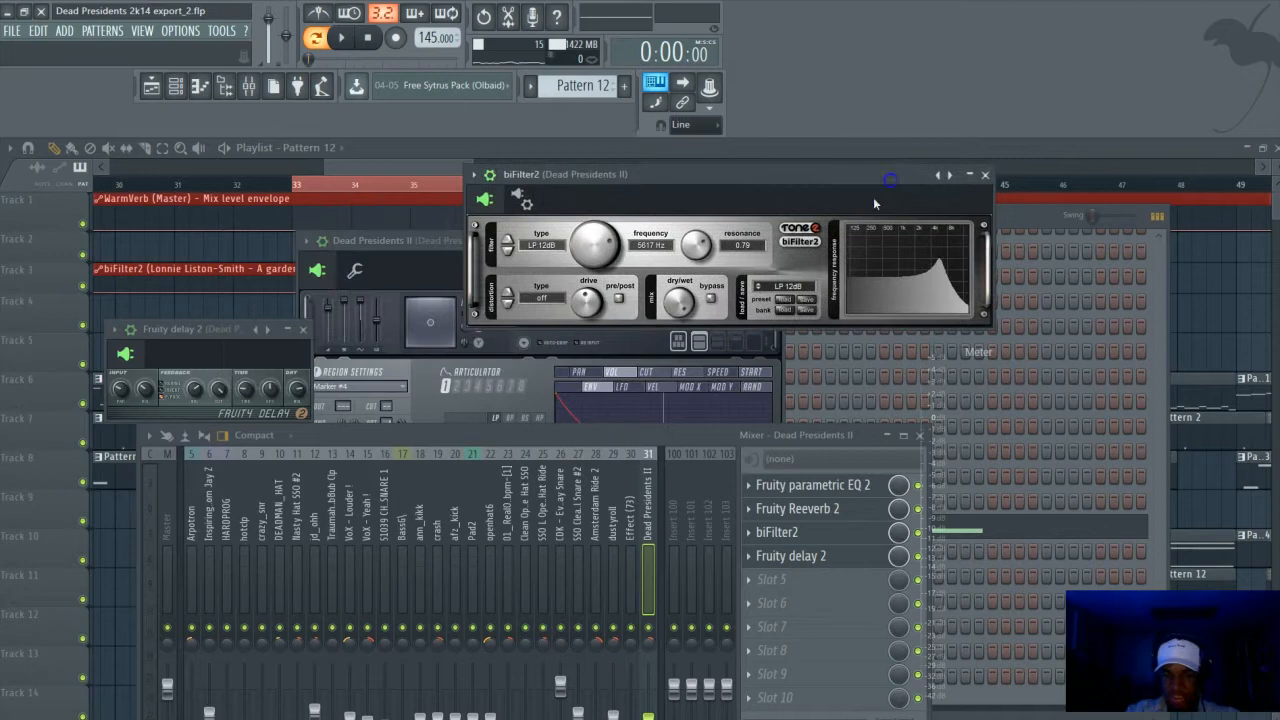
Open Fruity parametric EQ 2 on the Dead Presidents II track and review its preset list
left_click_drag(616, 437, 600, 423)
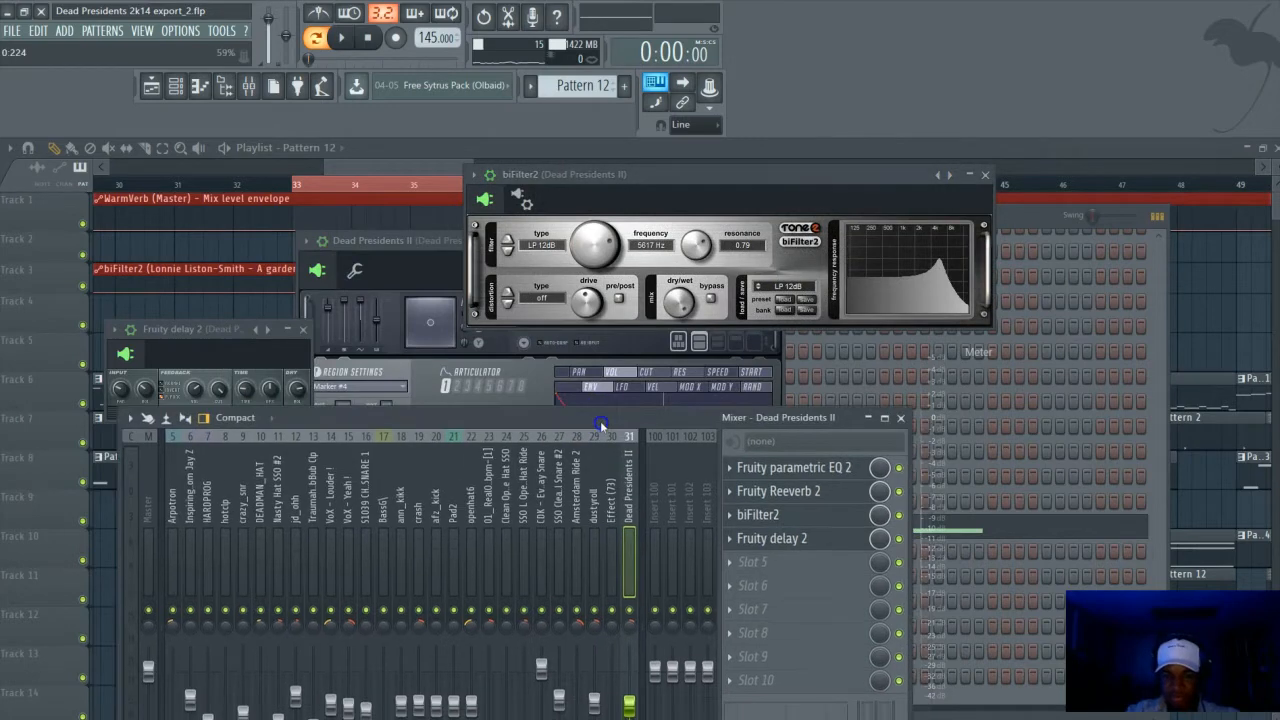
left_click(760, 491)
left_click(340, 267)
left_click_drag(213, 390, 305, 301)
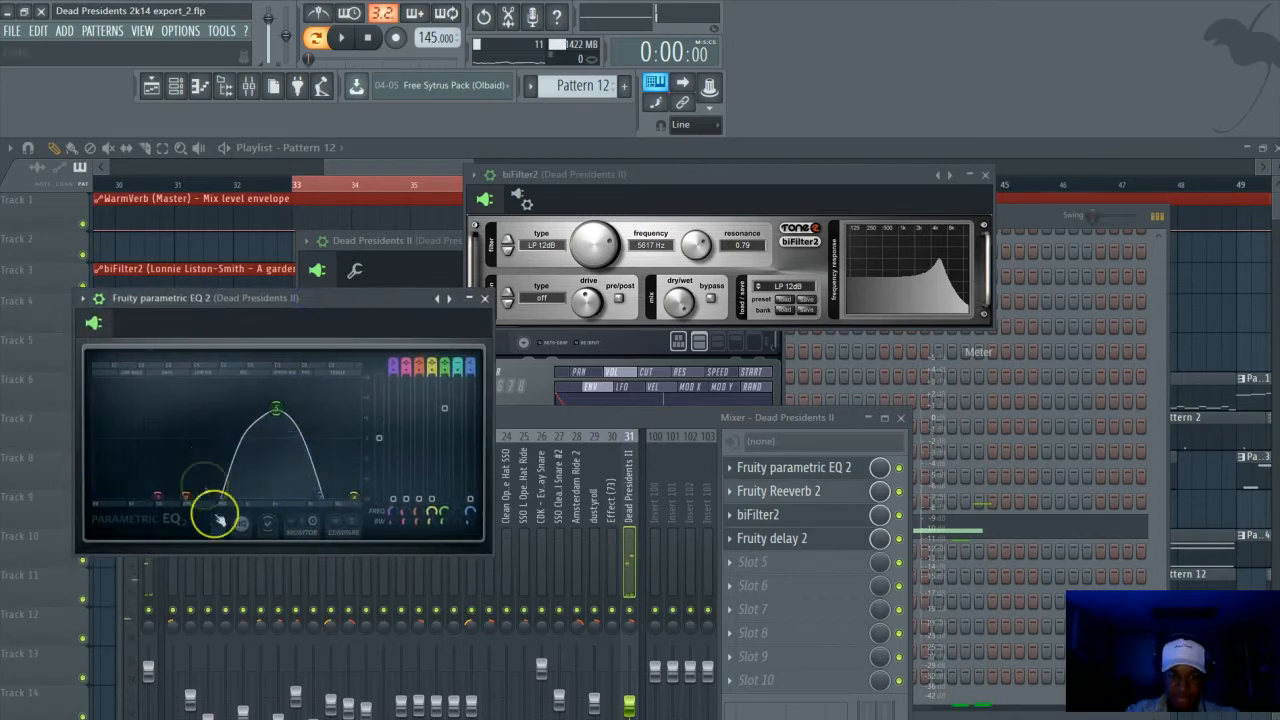
left_click(84, 300)
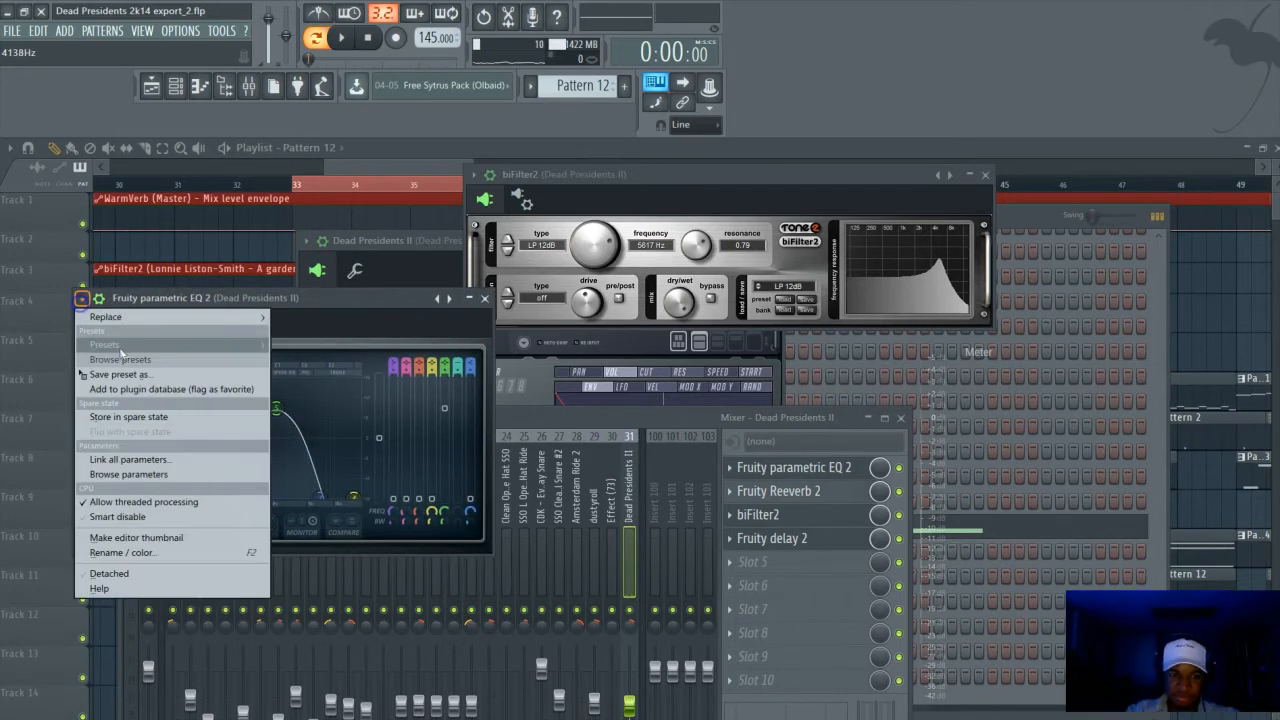
mouse_move(160, 344)
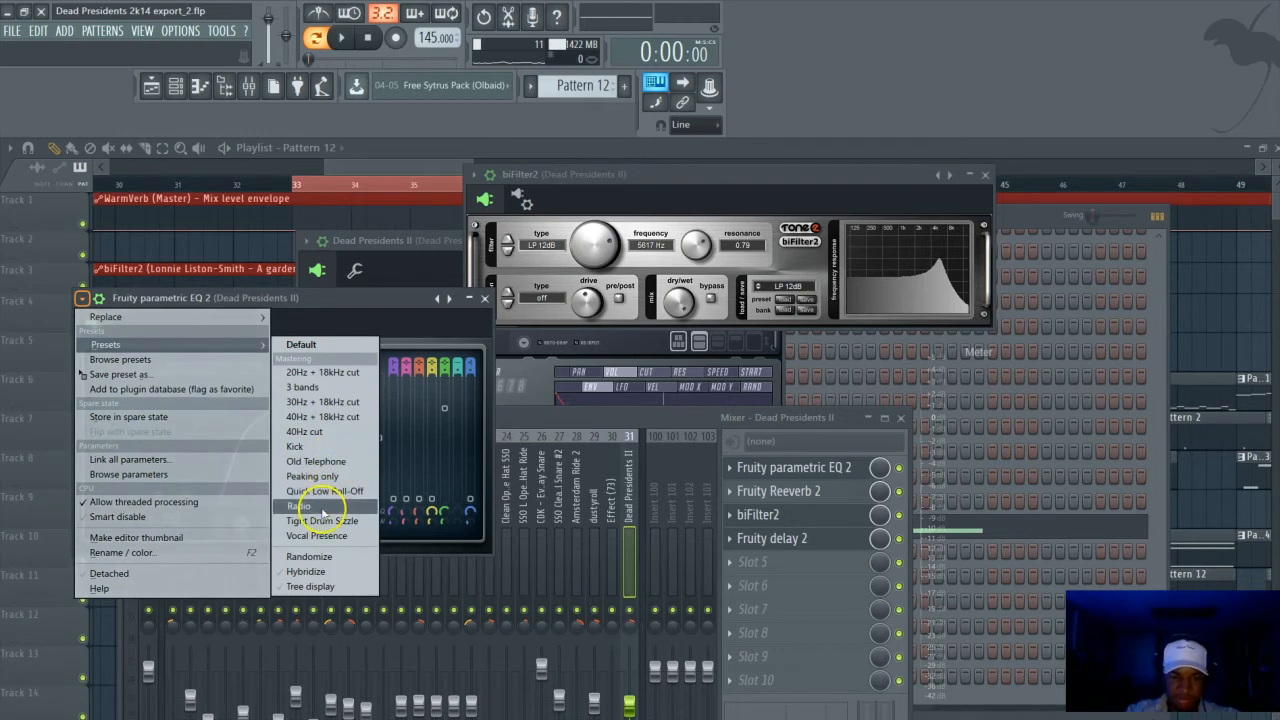
left_click(615, 413)
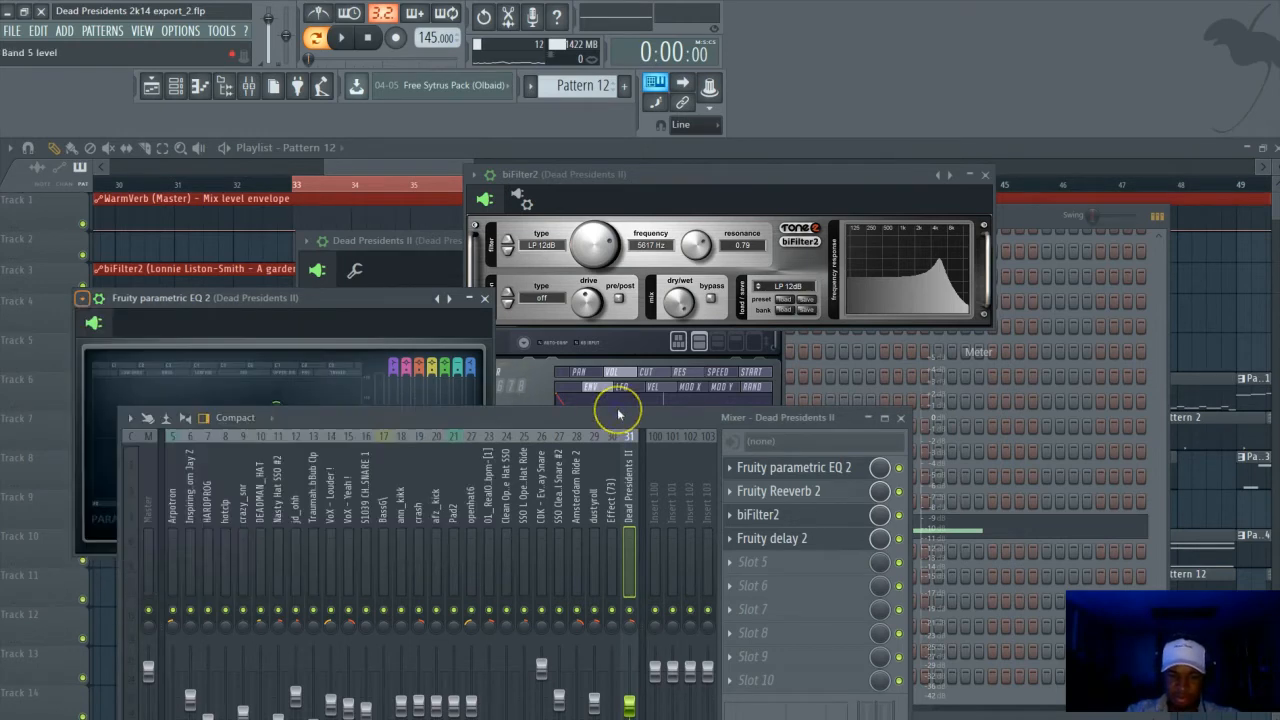
Close the open windows, play the arrangement from bar 33 with the mixer shown, and stop playback
key("F12")
key("space")
left_click(294, 185)
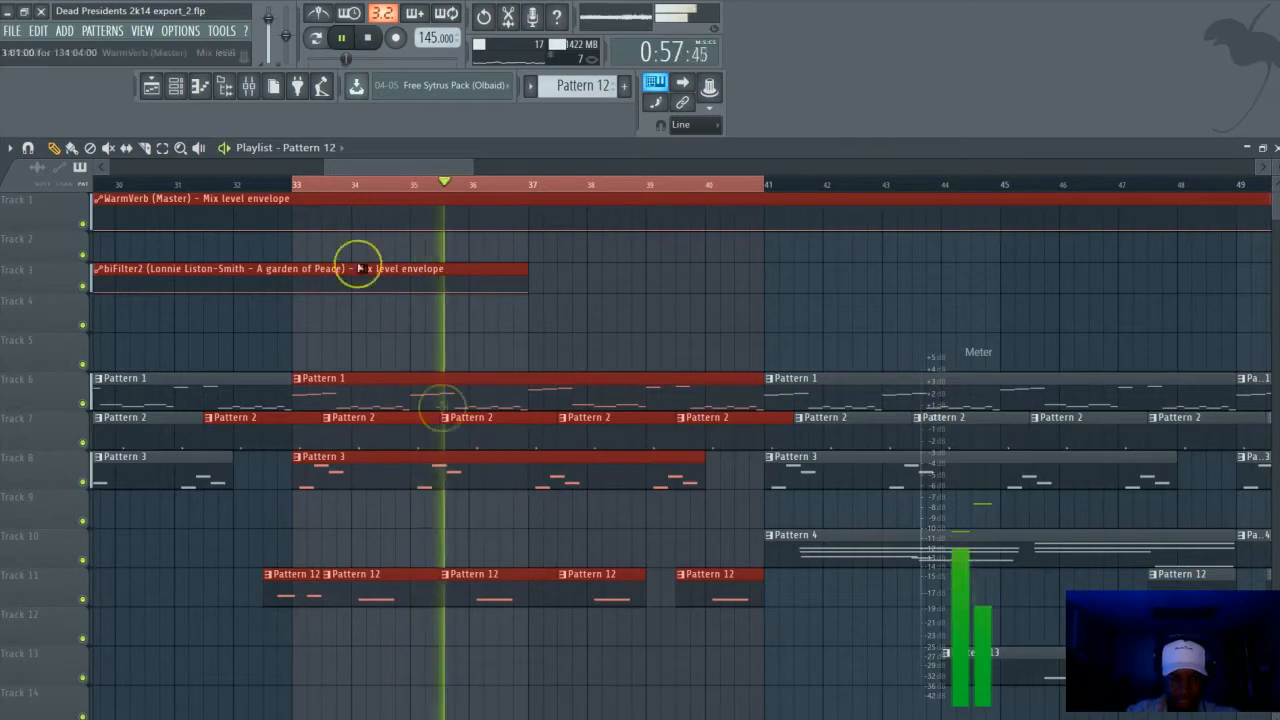
left_click(249, 86)
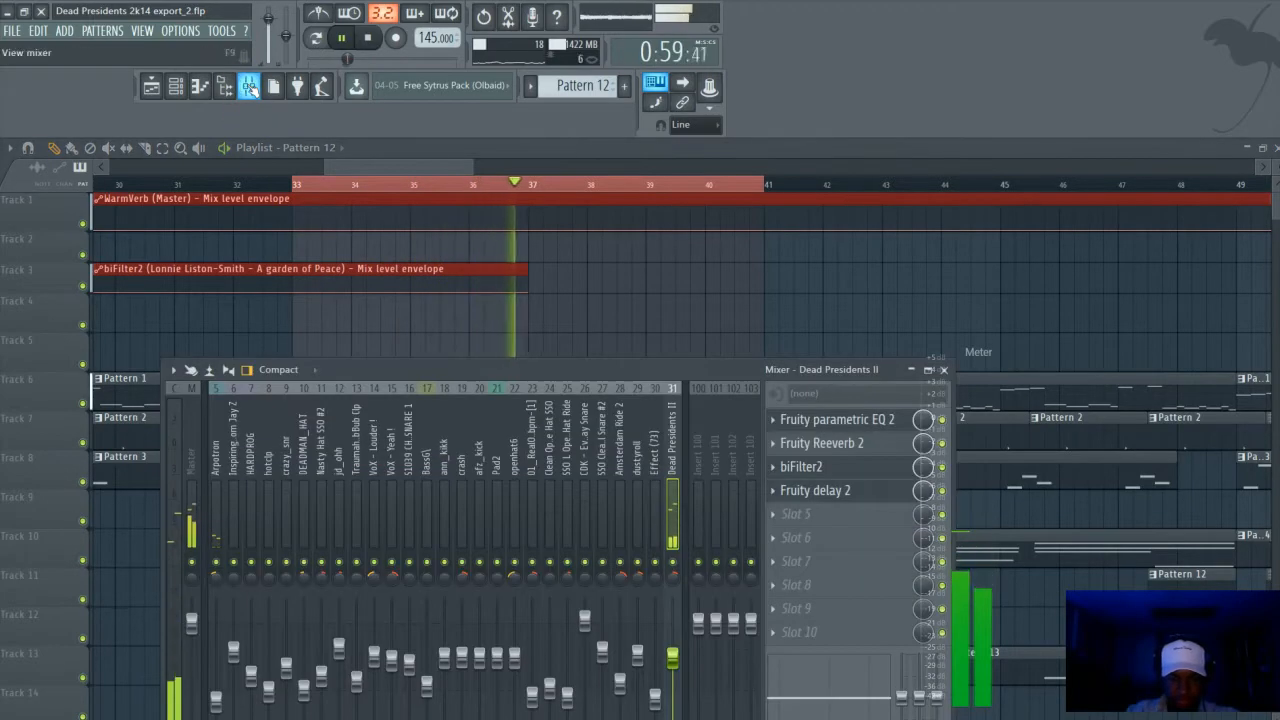
left_click_drag(432, 172, 491, 191)
key("space")
Select bars 41 through 48 in the playlist and play that section
left_click_drag(414, 166, 449, 178)
scroll(610, 434, "down", 1)
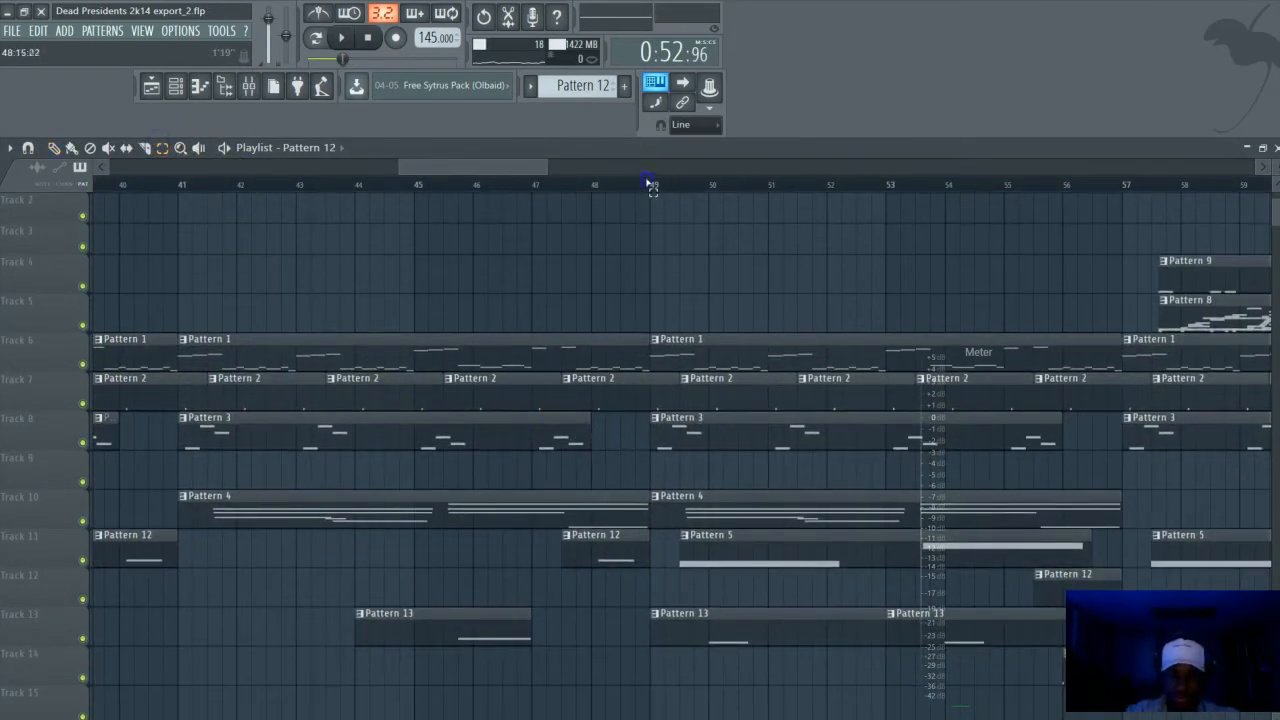
left_click_drag(648, 183, 178, 182)
scroll(300, 463, "down", 2)
key("space")
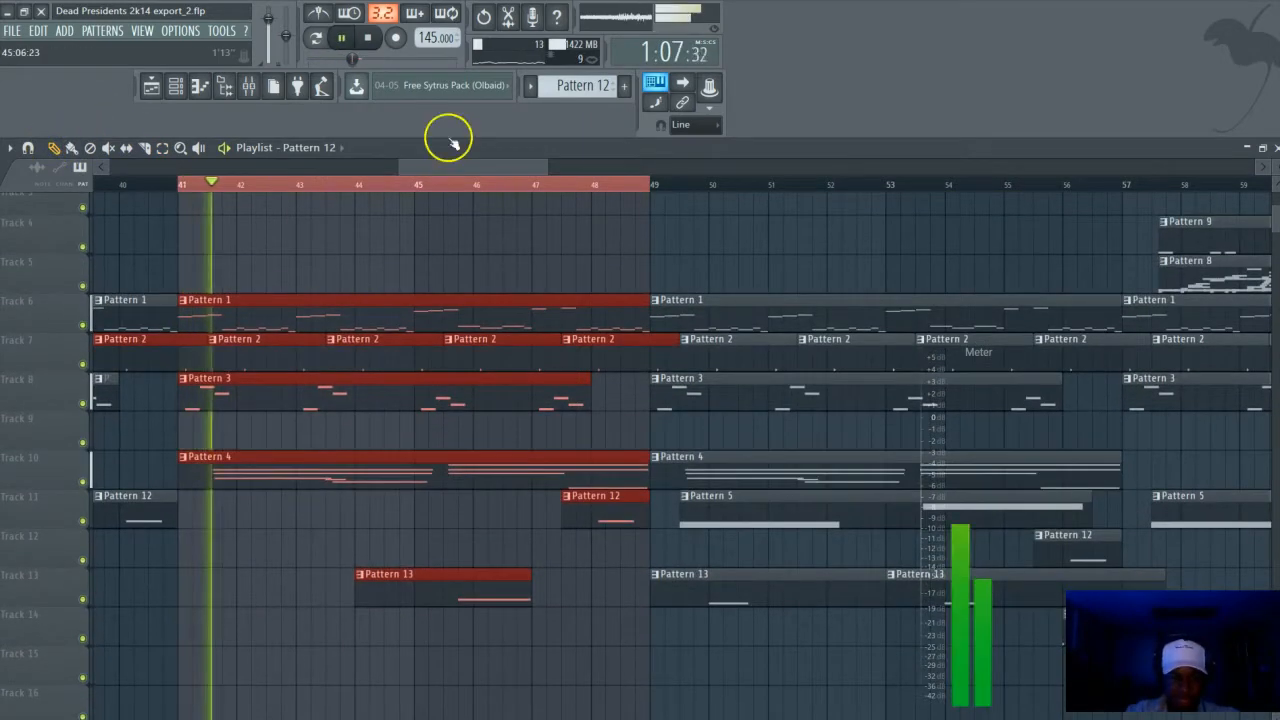
Switch to Pattern 4, stop playback and open the Pad2 channel's Nexus plugin from the channel rack
left_click(530, 86)
left_click(560, 152)
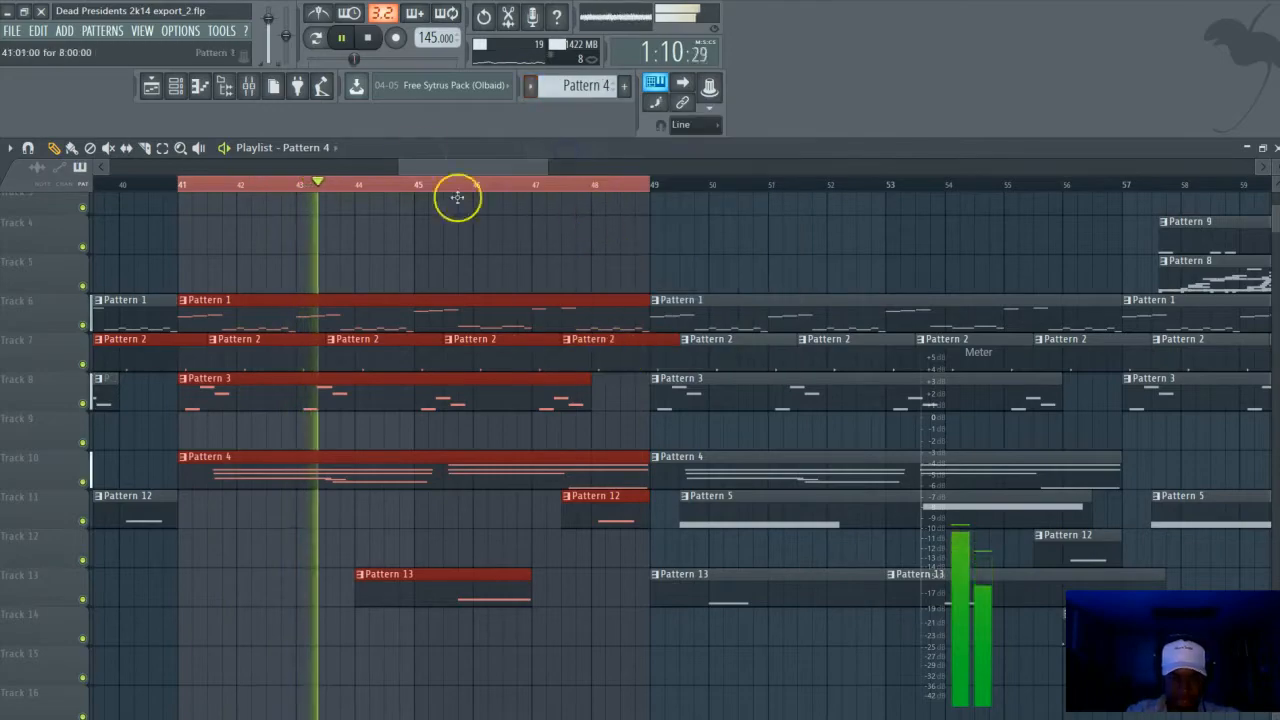
left_click(176, 86)
key("space")
scroll(866, 389, "down", 8)
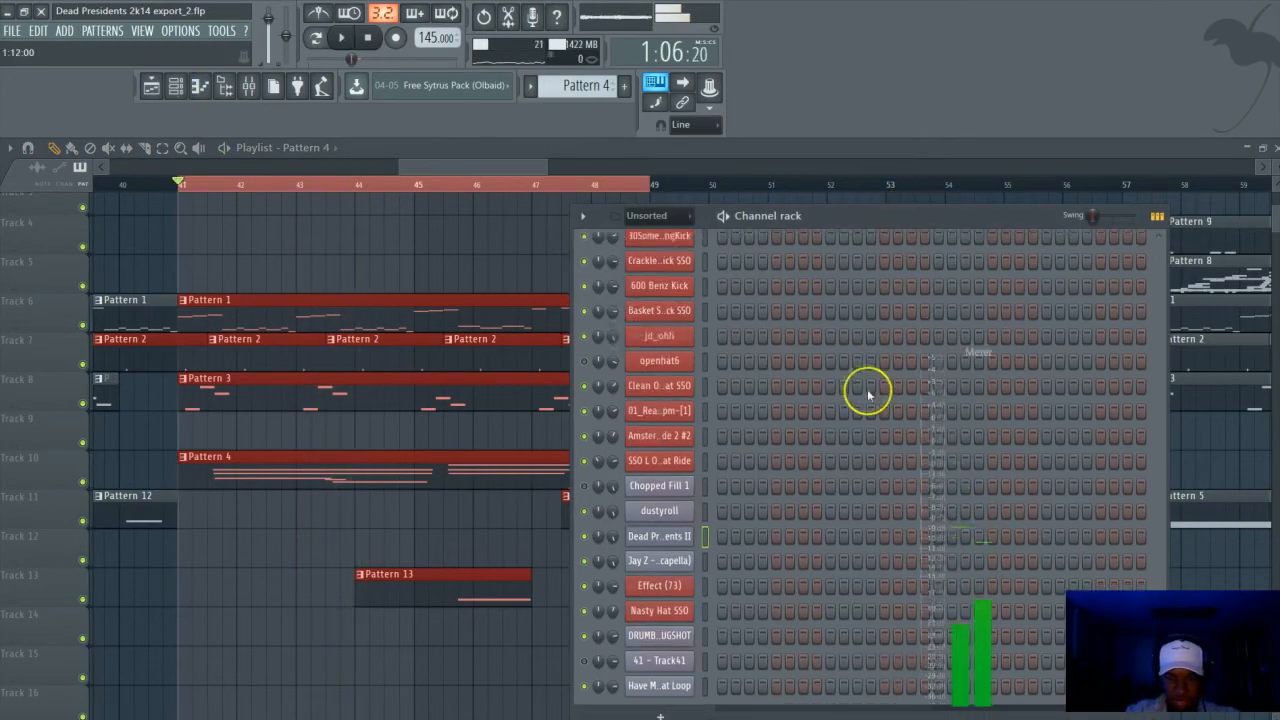
left_click(647, 430)
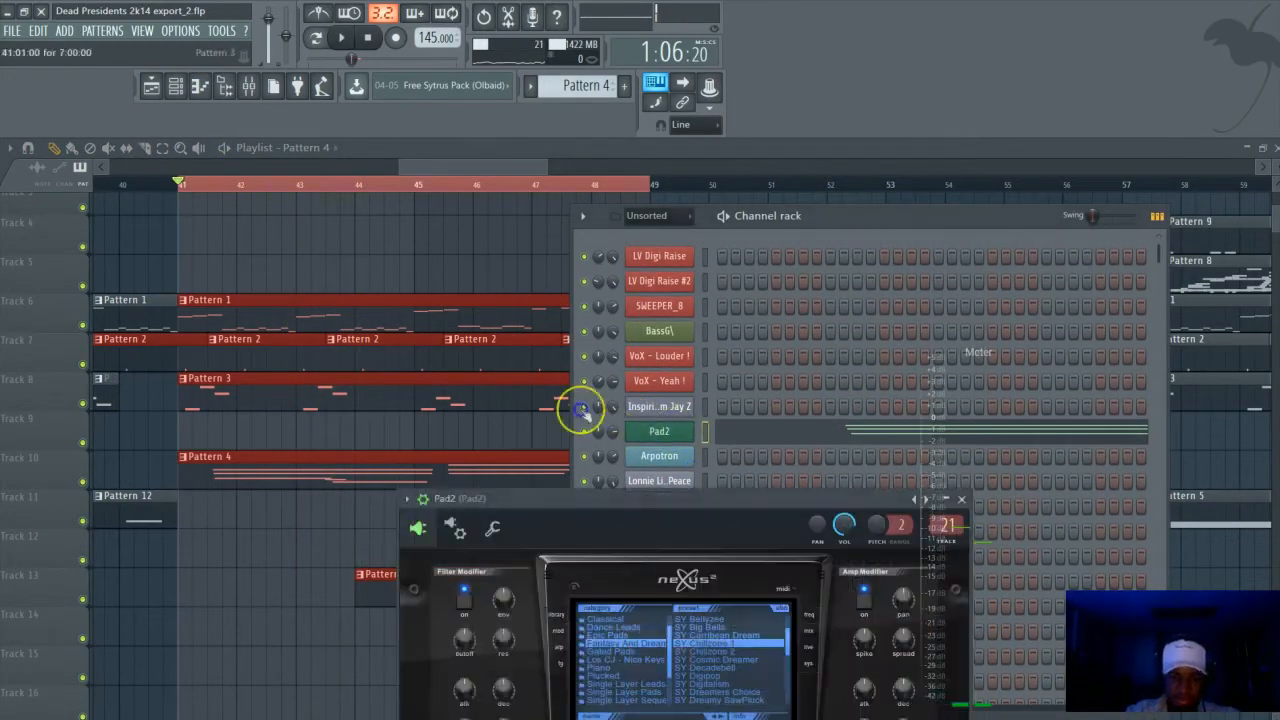
left_click_drag(672, 497, 714, 320)
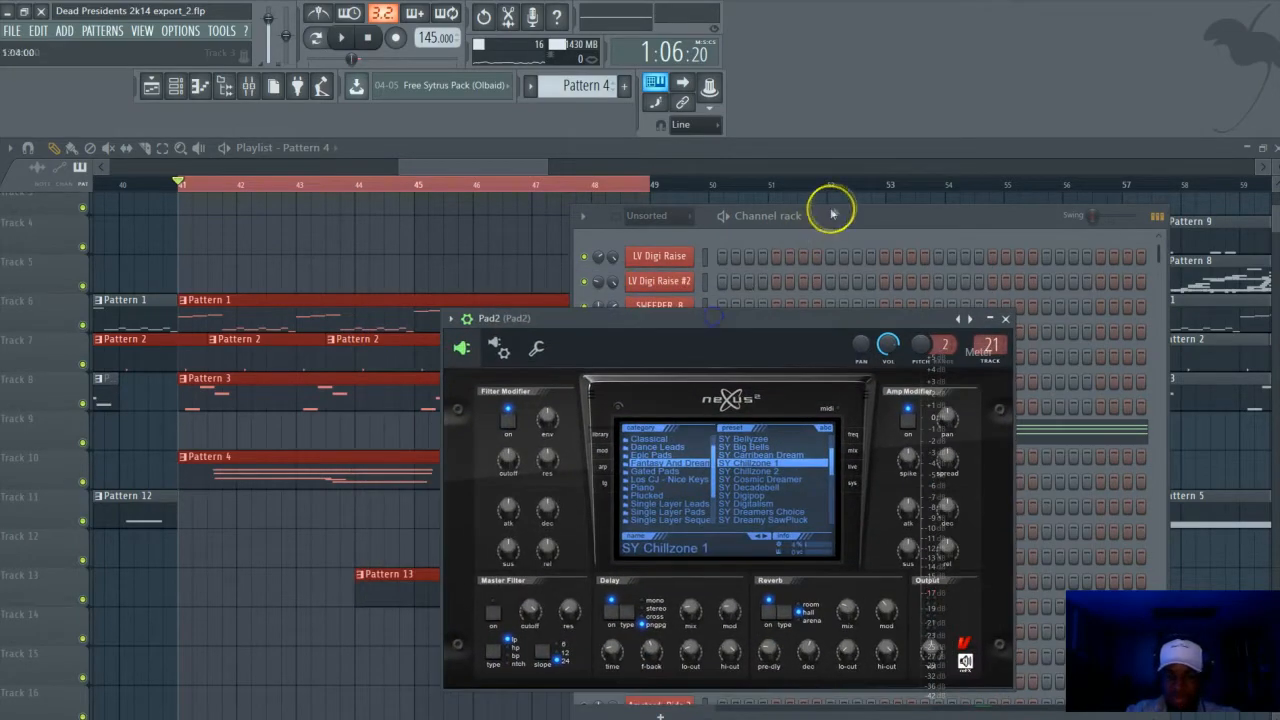
Open Pad2's piano roll beside the channel rack and play the section from bar 41 to follow its notes
left_click(903, 222)
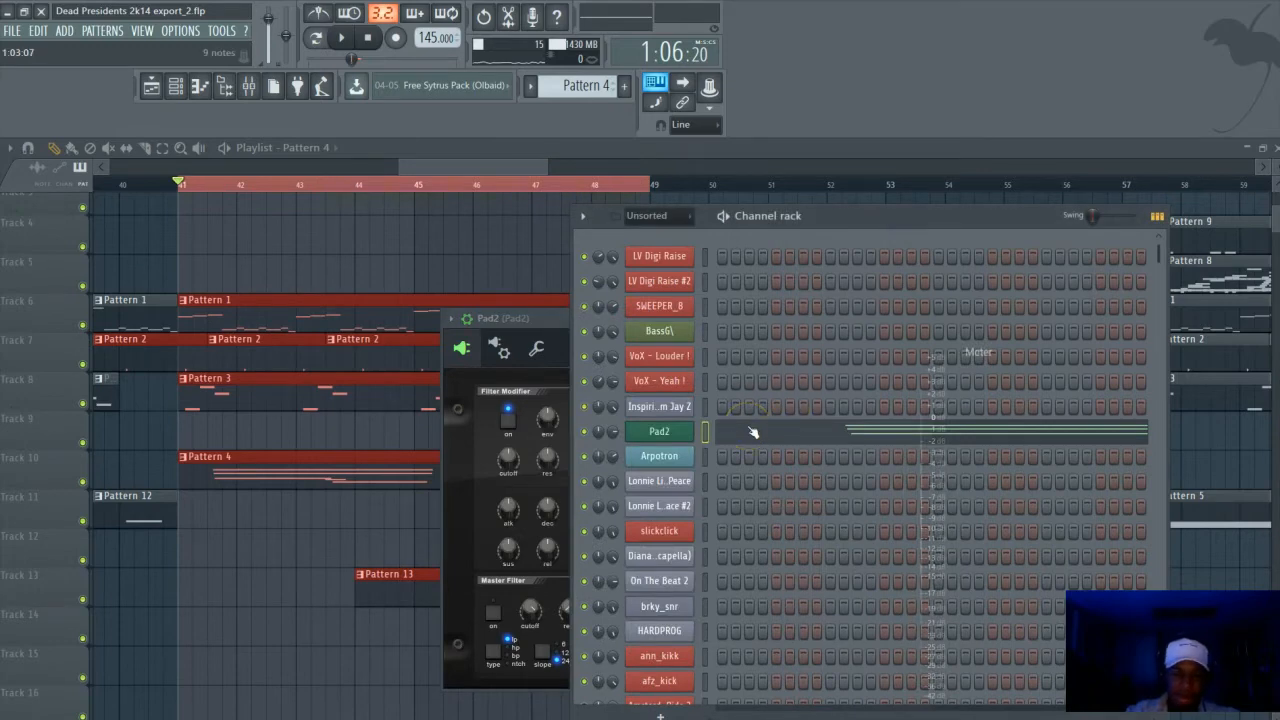
right_click(658, 440)
left_click(715, 428)
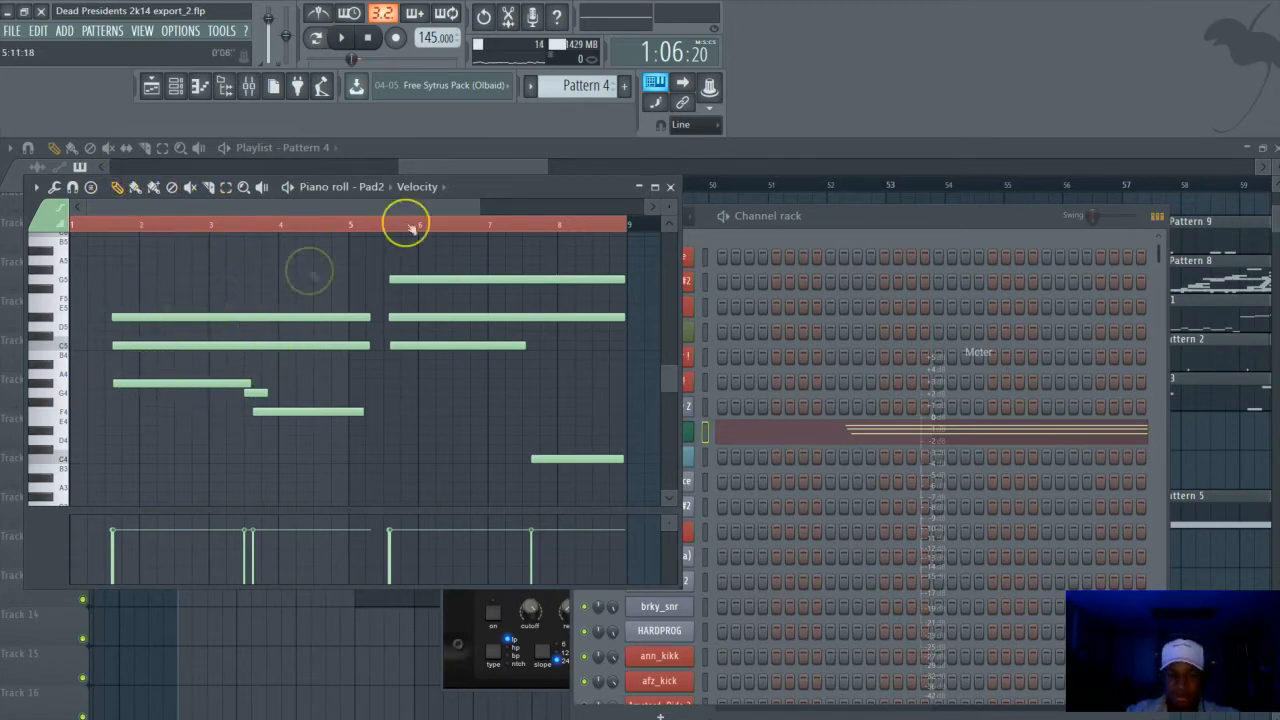
left_click_drag(524, 192, 535, 231)
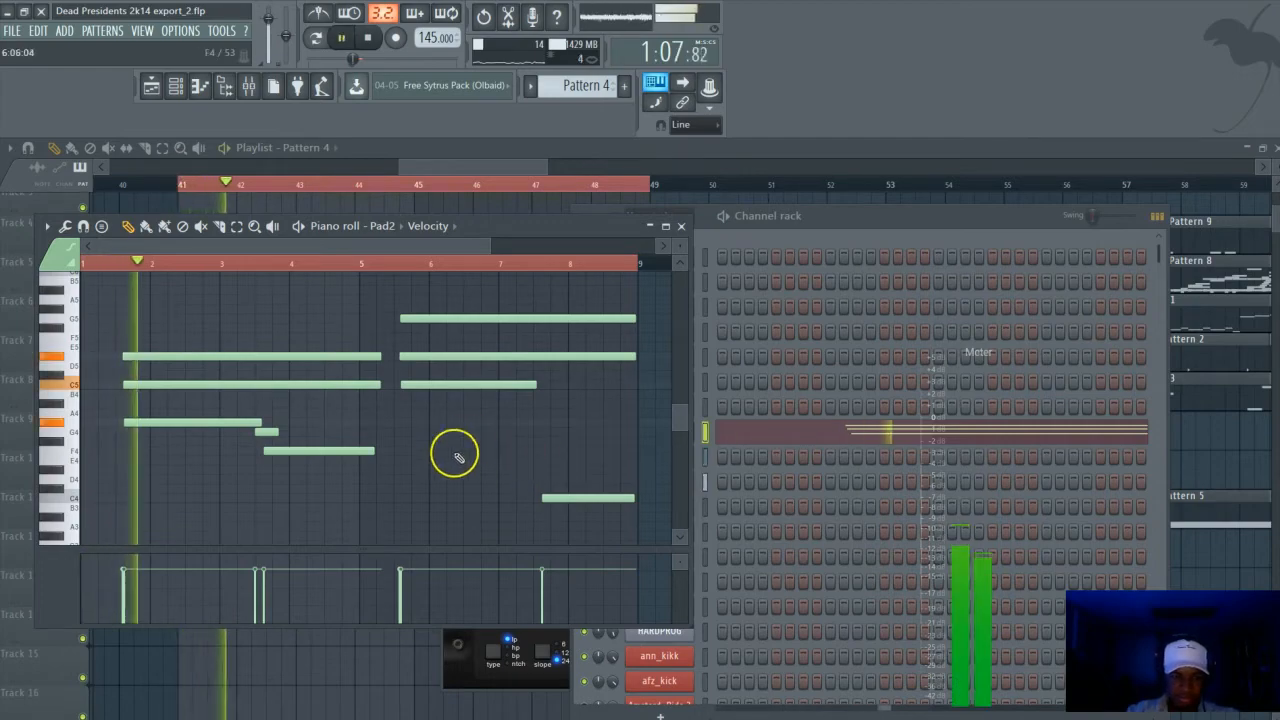
left_click(851, 211)
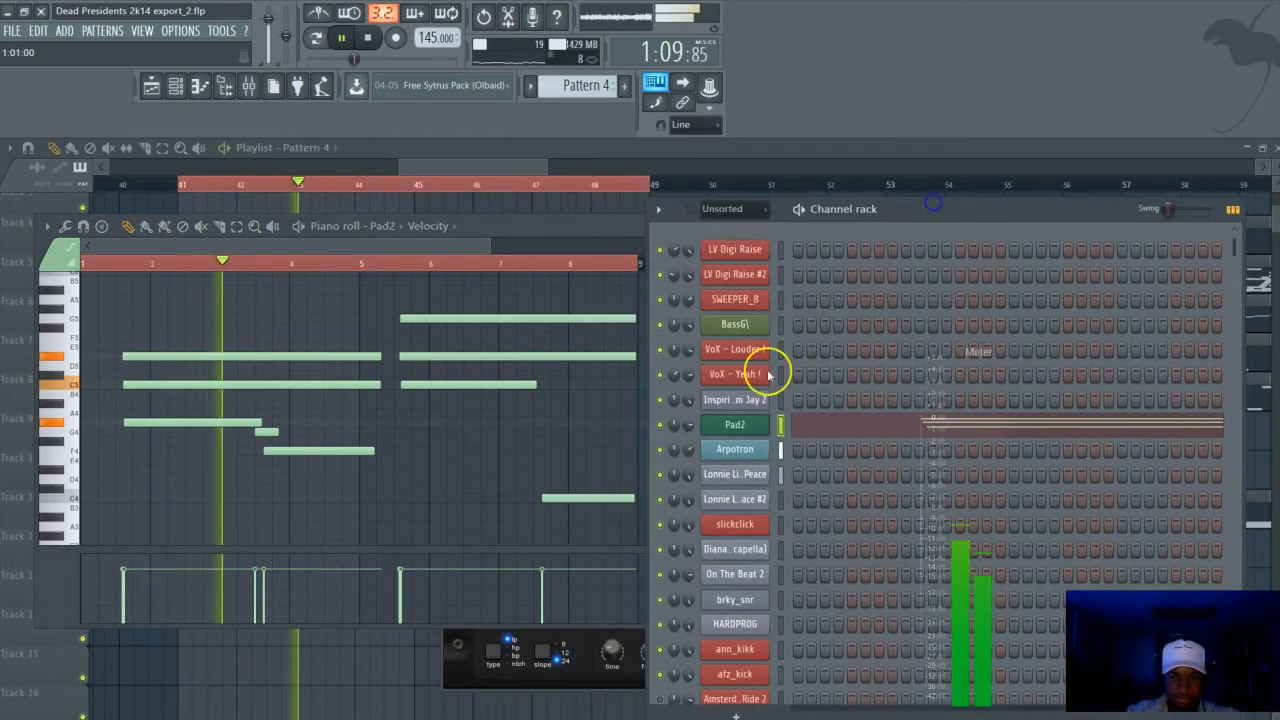
View Pad2's Nexus plugin beside its piano roll during playback, and stop playback with those windows closed
left_click(750, 425)
left_click_drag(669, 320, 935, 326)
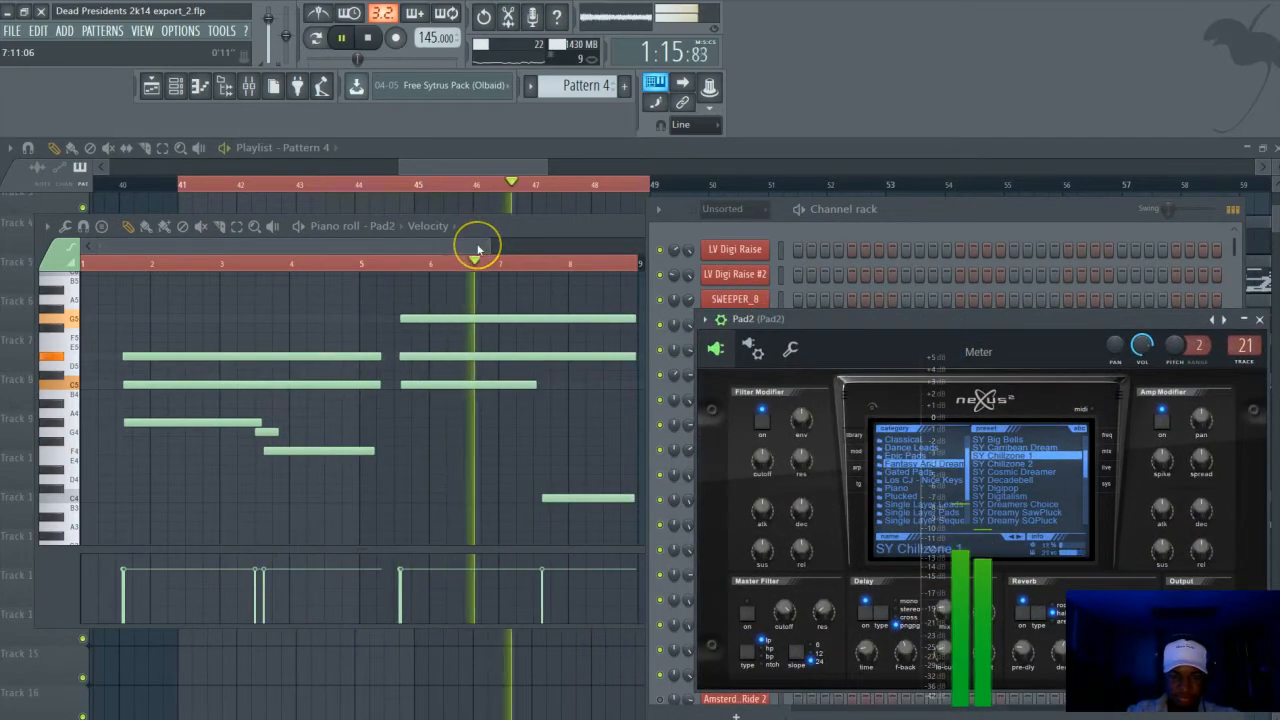
left_click_drag(478, 249, 548, 175)
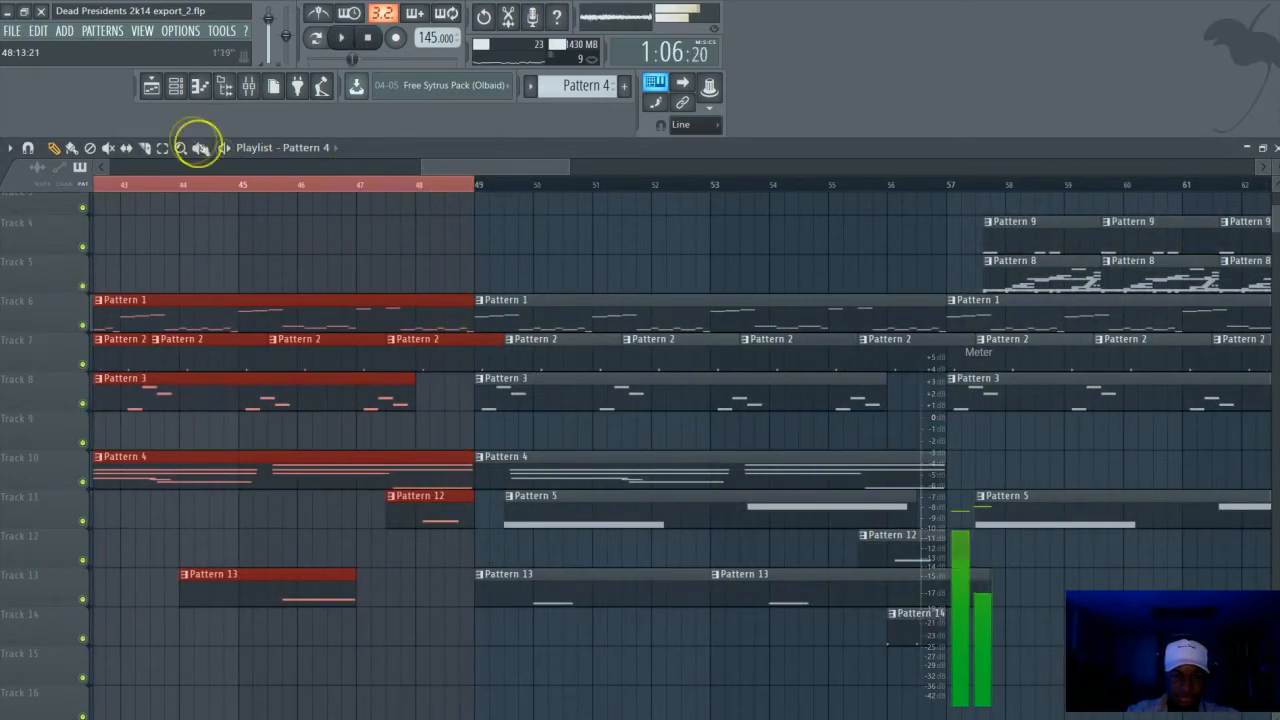
key("space")
Select bars 49 through 56 in the playlist and make Pattern 5 the active pattern
left_click(161, 148)
left_click(182, 160)
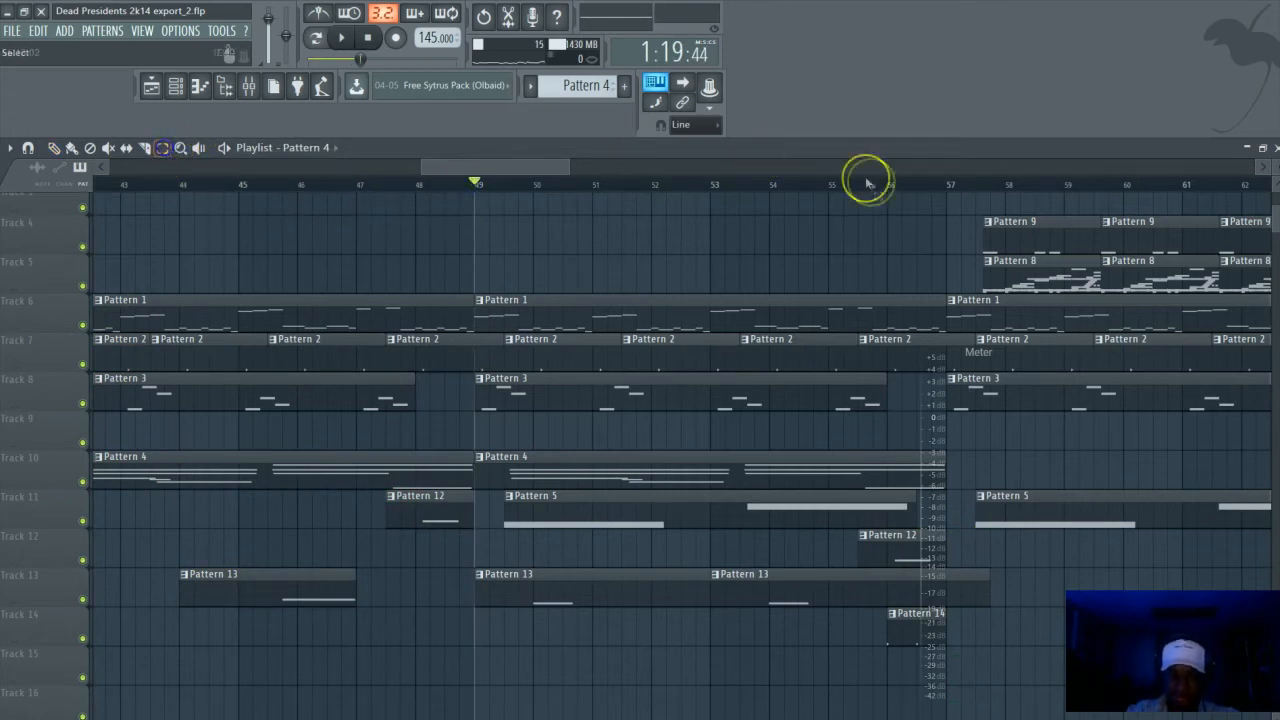
left_click_drag(946, 178, 475, 192)
left_click(573, 233)
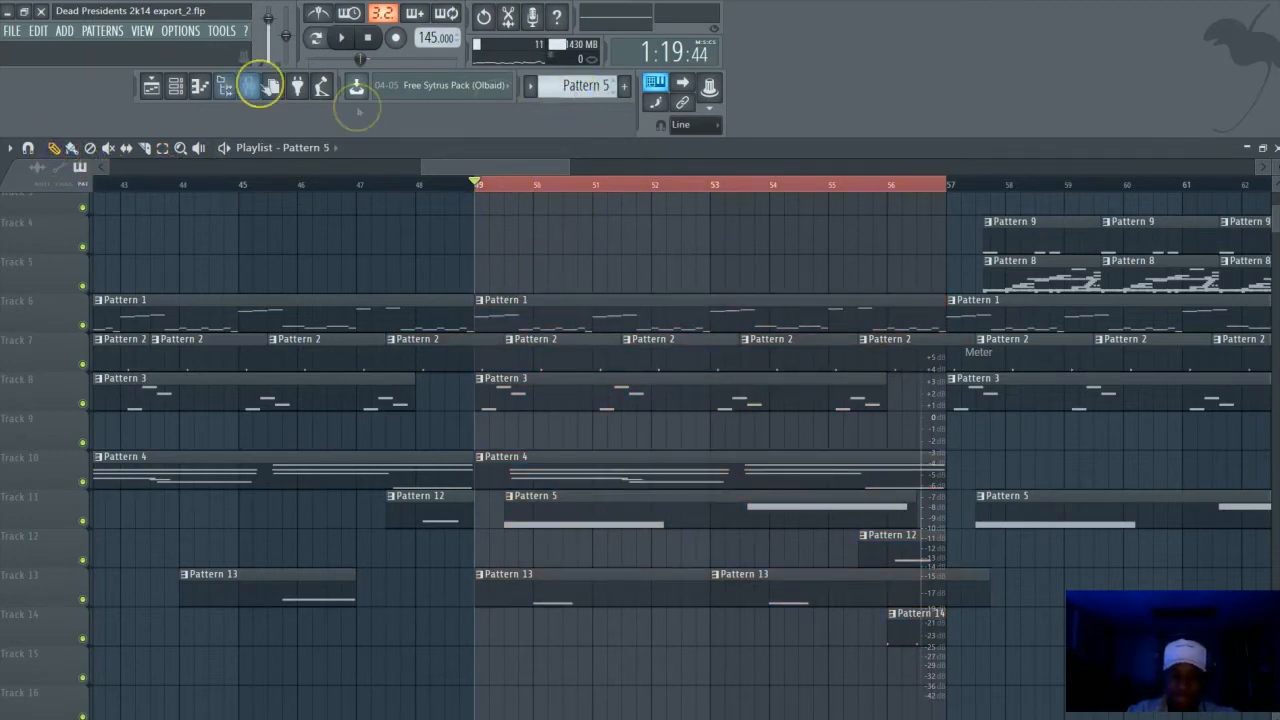
Open the Diana Ross acapella channel's Slicex from the channel rack and examine and audition its marked slices
left_click(176, 88)
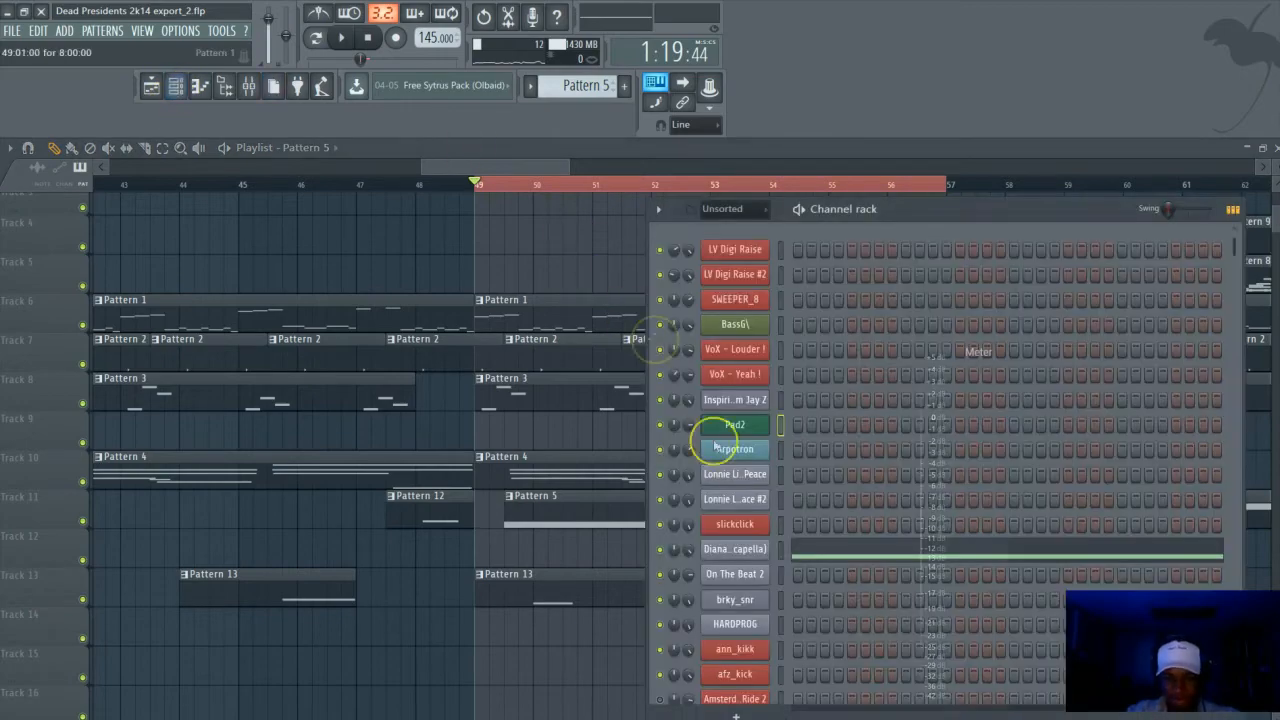
left_click(736, 549)
left_click_drag(648, 507, 365, 251)
scroll(346, 563, "down", 5)
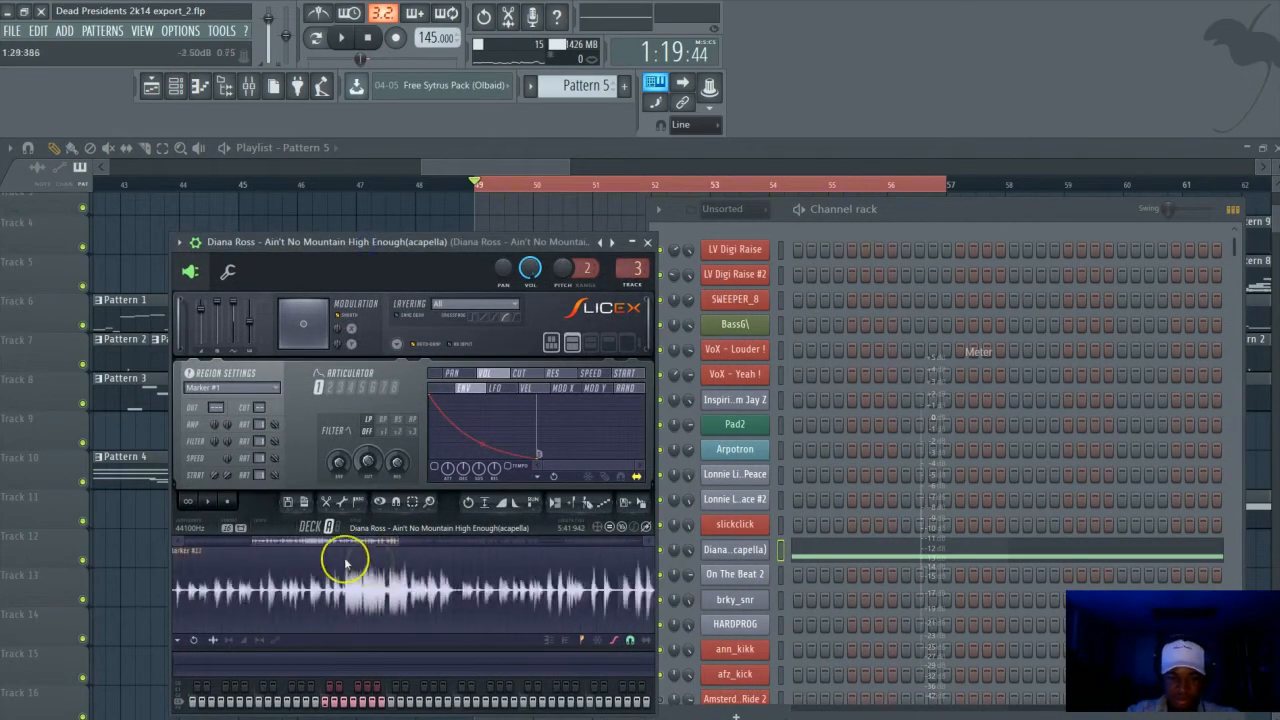
left_click_drag(346, 542, 153, 551)
scroll(300, 585, "down", 5)
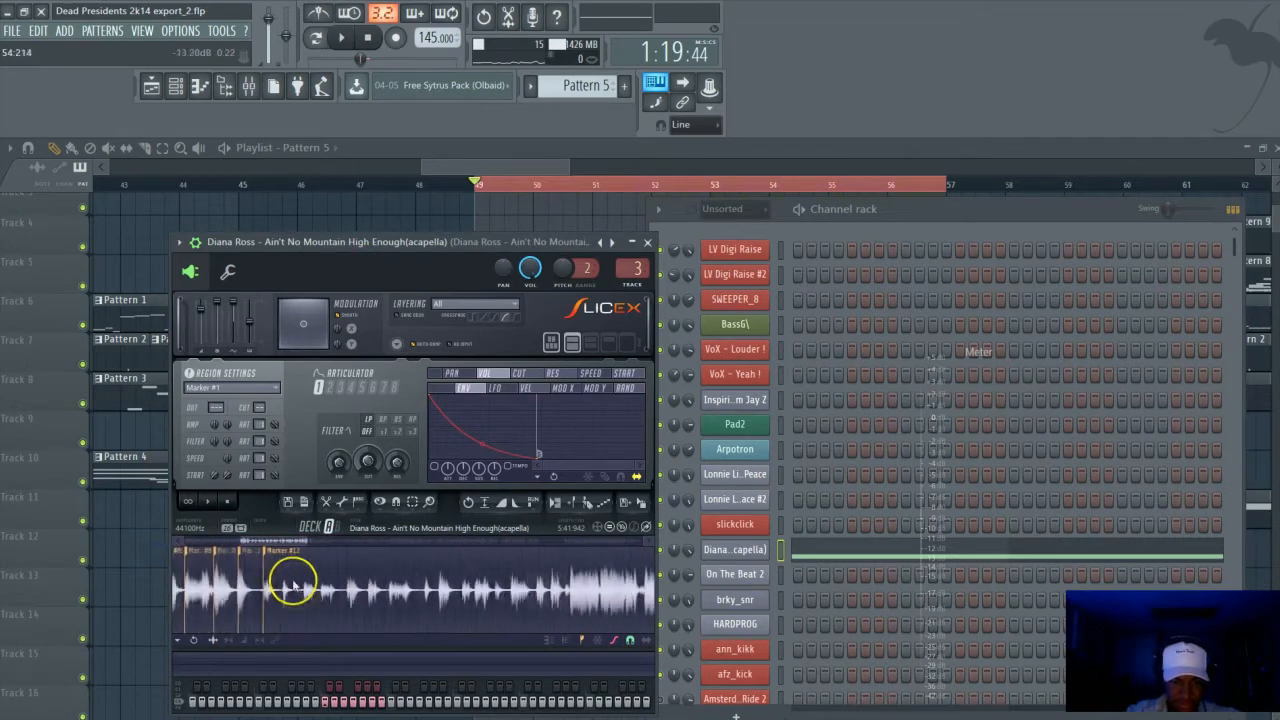
left_click(205, 607)
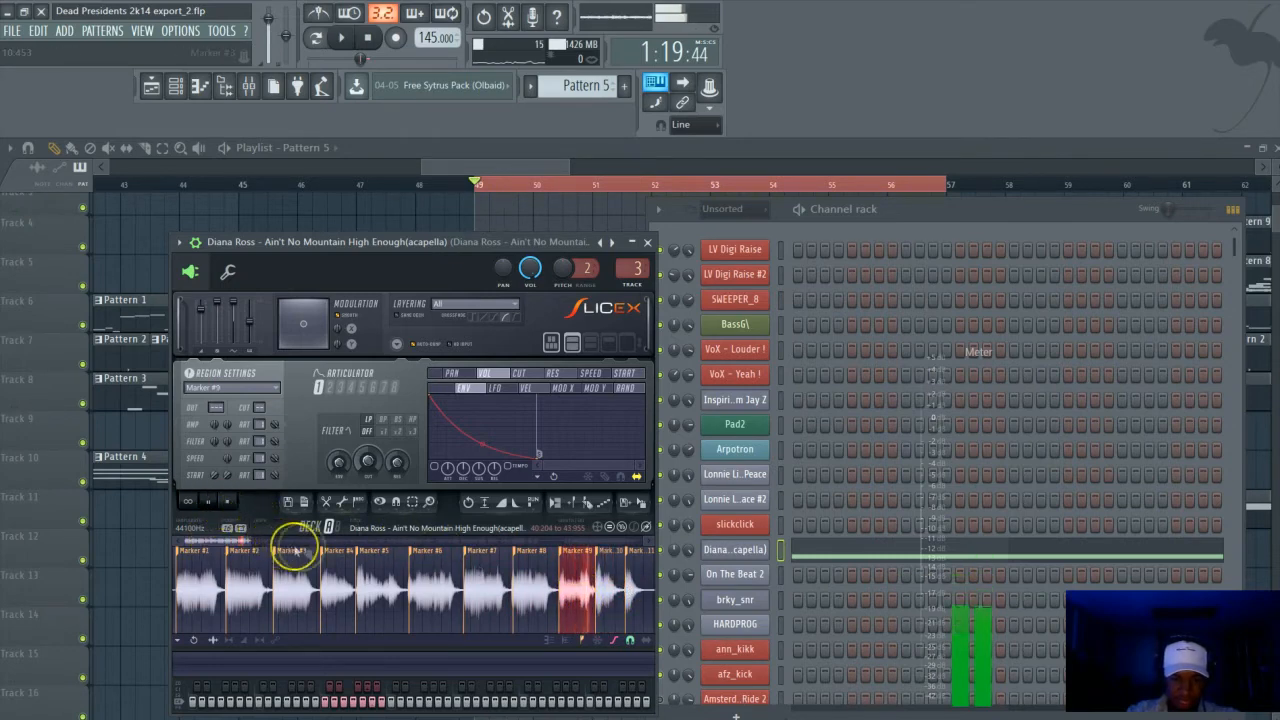
Play the section from bar 49 with the Diana Ross acapella's Slicex and mixer track shown
left_click_drag(534, 167, 553, 168)
scroll(437, 380, "down", 1)
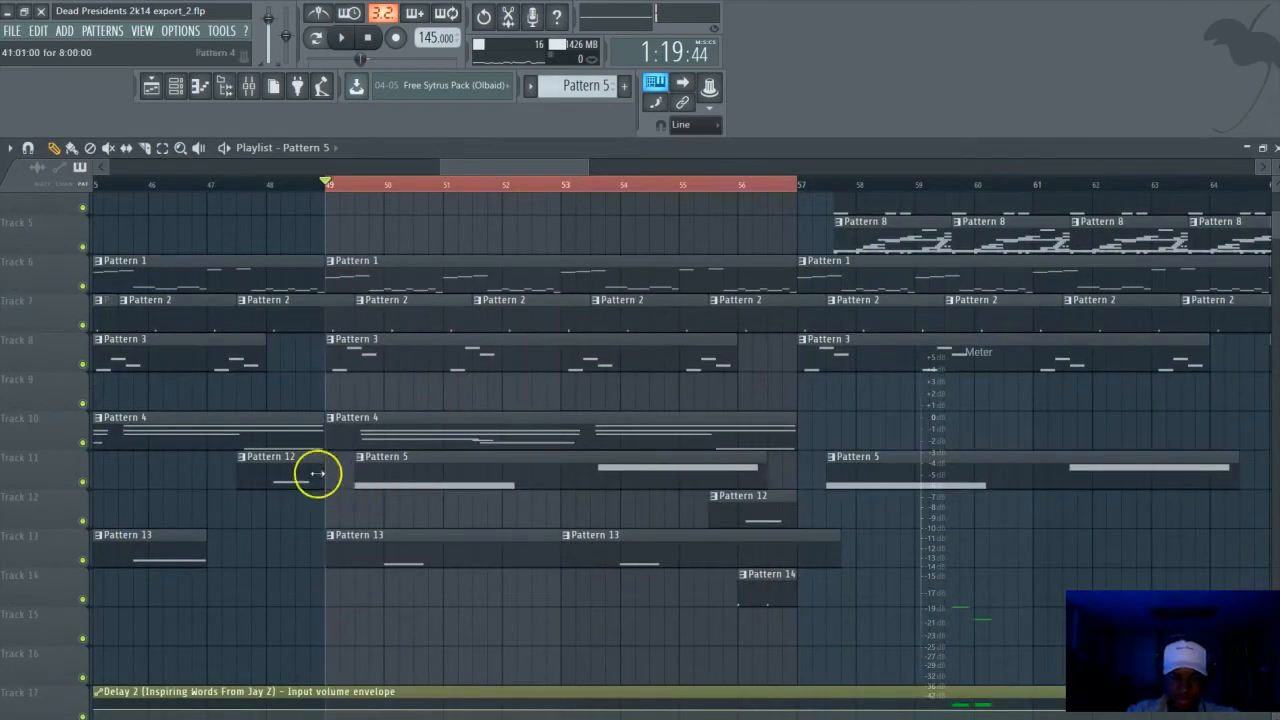
key("space")
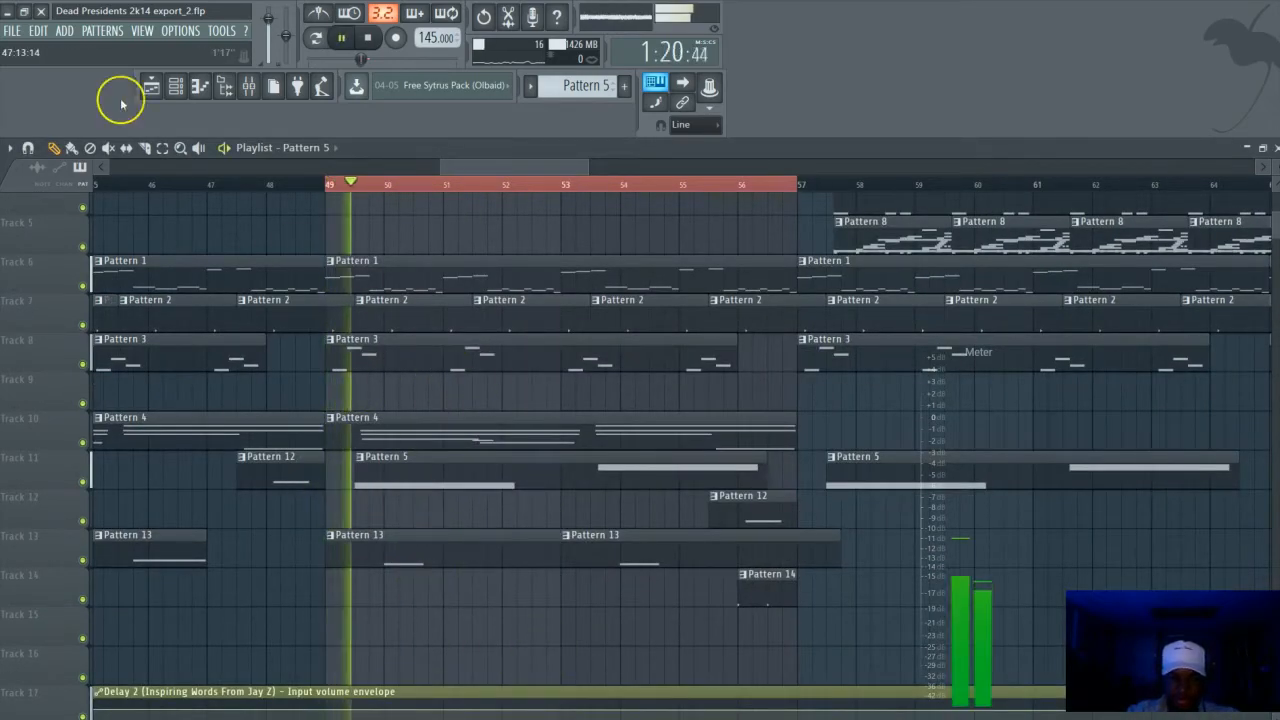
left_click(180, 85)
left_click(737, 549)
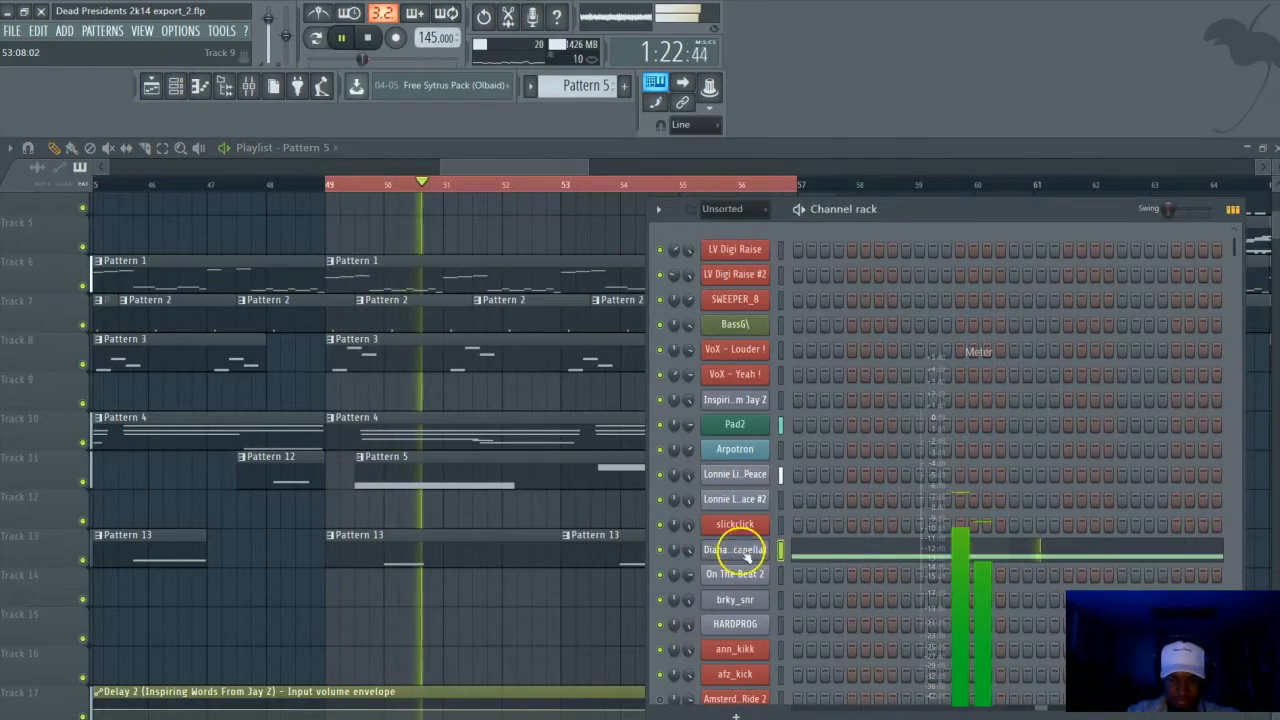
left_click(248, 85)
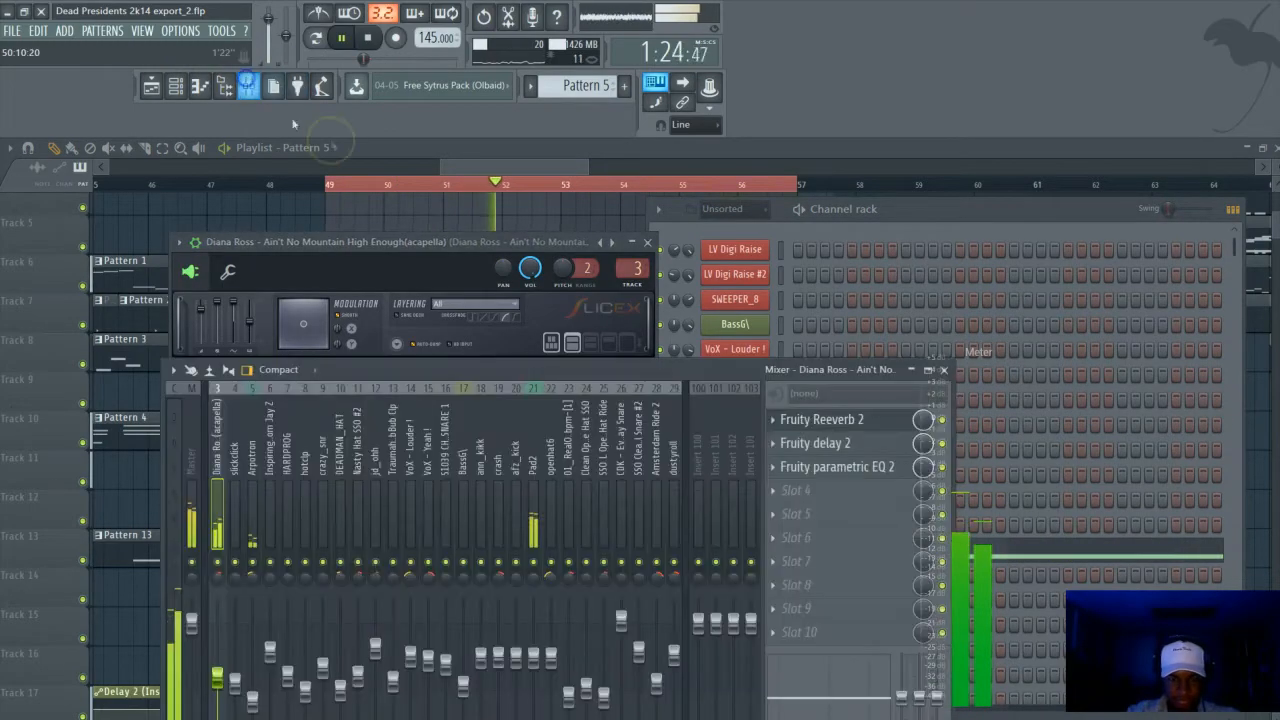
left_click_drag(594, 365, 634, 308)
Copy and paste the Diana Ross mixer track's volume value, raise its fader level with the master's, and stop playback
right_click(257, 618)
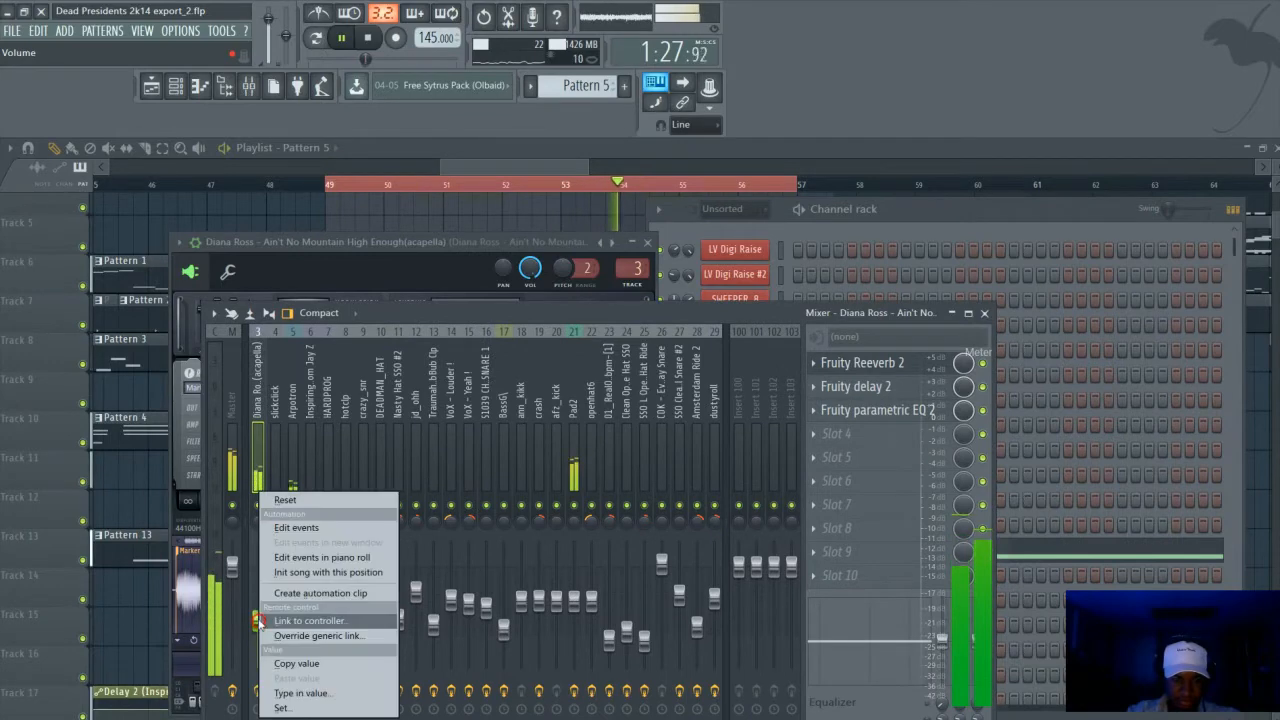
left_click(301, 666)
right_click(261, 622)
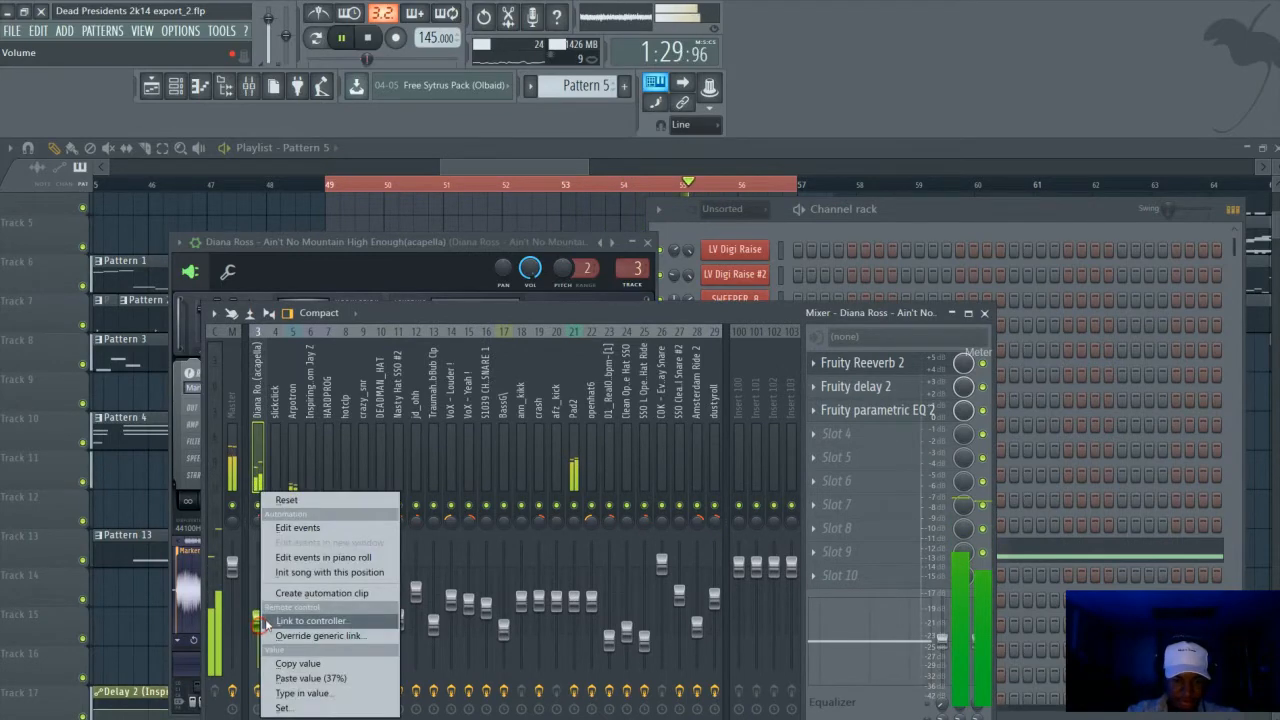
left_click(306, 677)
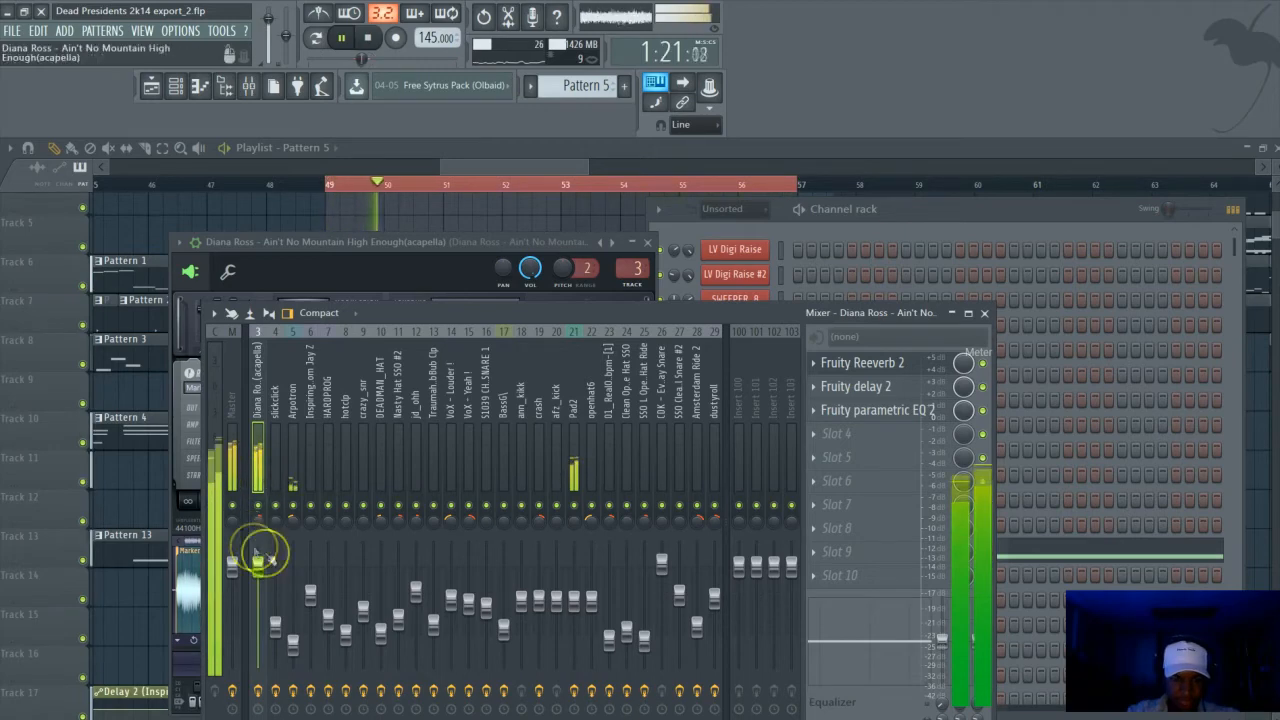
key("space")
Show the Fruity Reeverb 2 and Fruity delay 2 effects on the Diana Ross mixer track and play the track soloed
left_click_drag(150, 274, 314, 222)
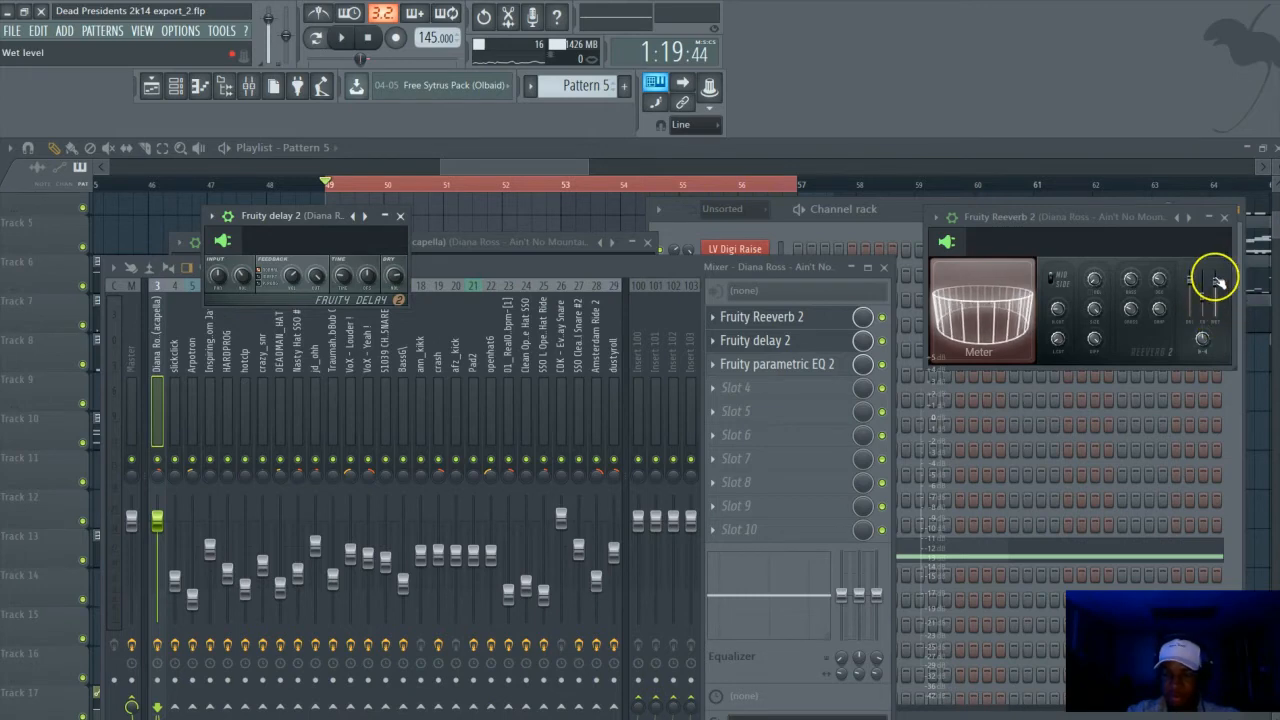
left_click(726, 343)
left_click(61, 237)
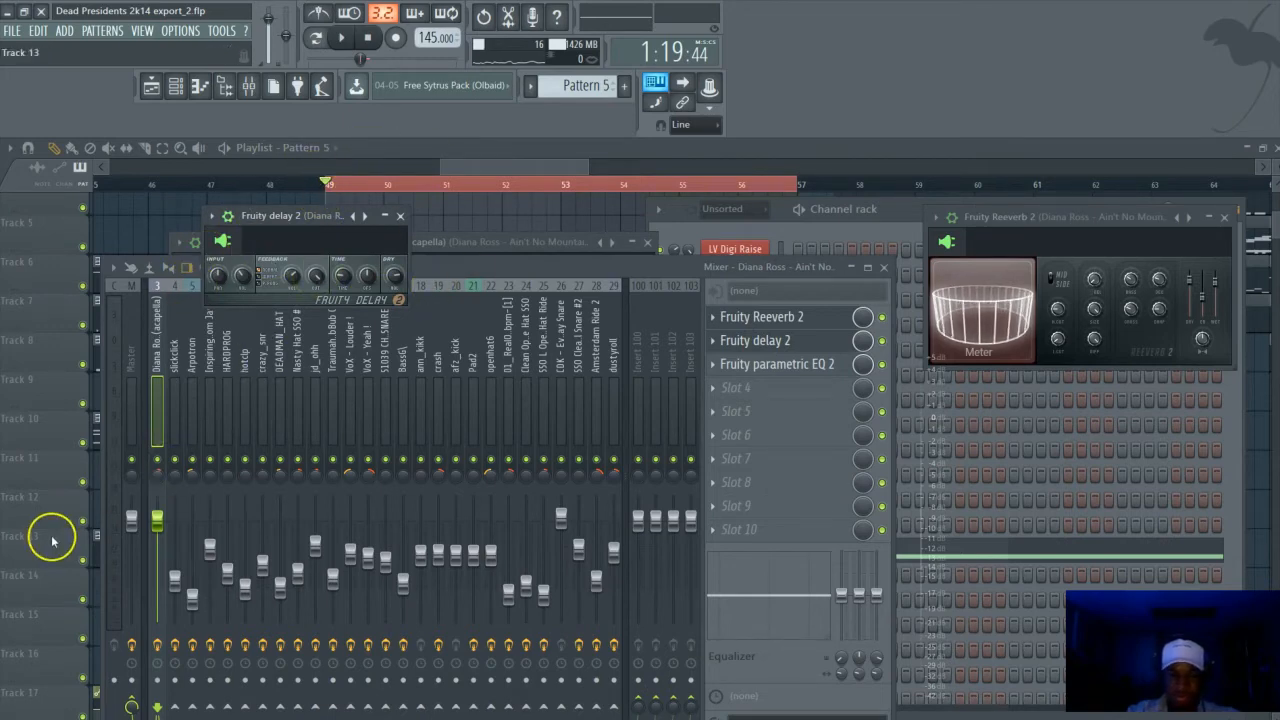
right_click(159, 459)
key("space")
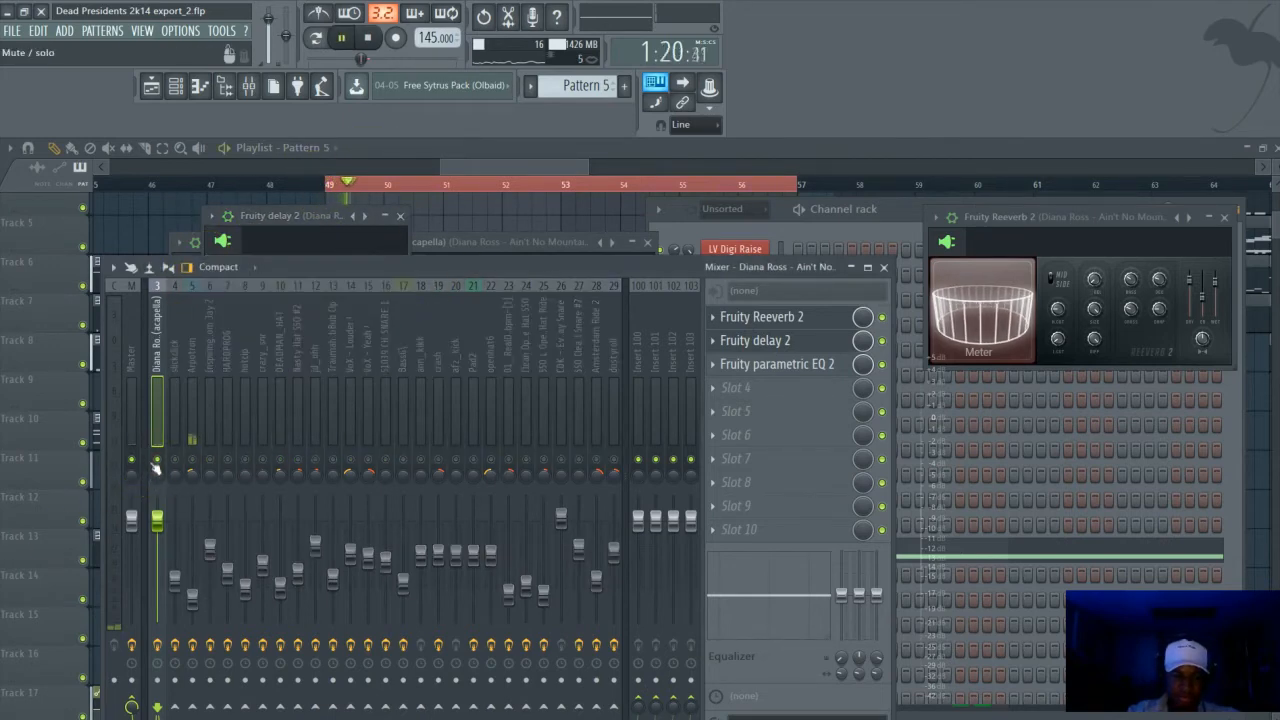
Open the Diana Ross track's Fruity parametric EQ 2 and adjust its low-frequency bands, lowering band 3
left_click(758, 369)
left_click_drag(351, 300, 531, 309)
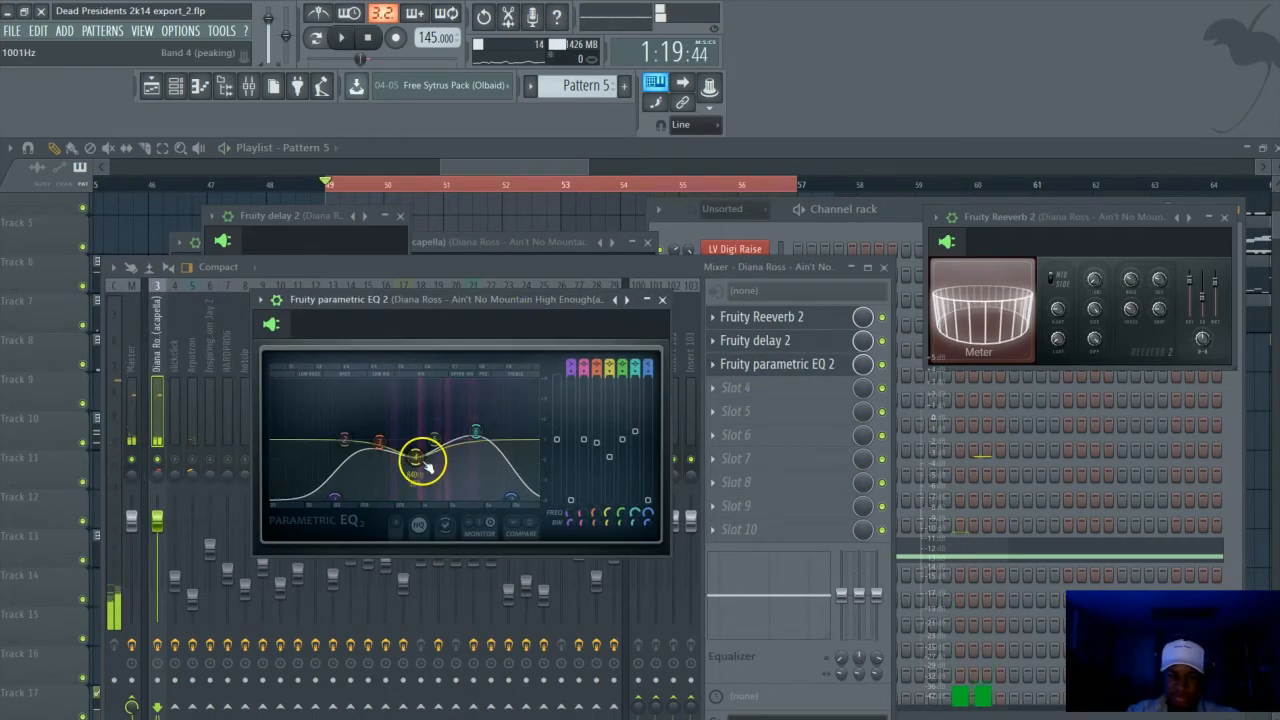
left_click_drag(379, 442, 335, 502)
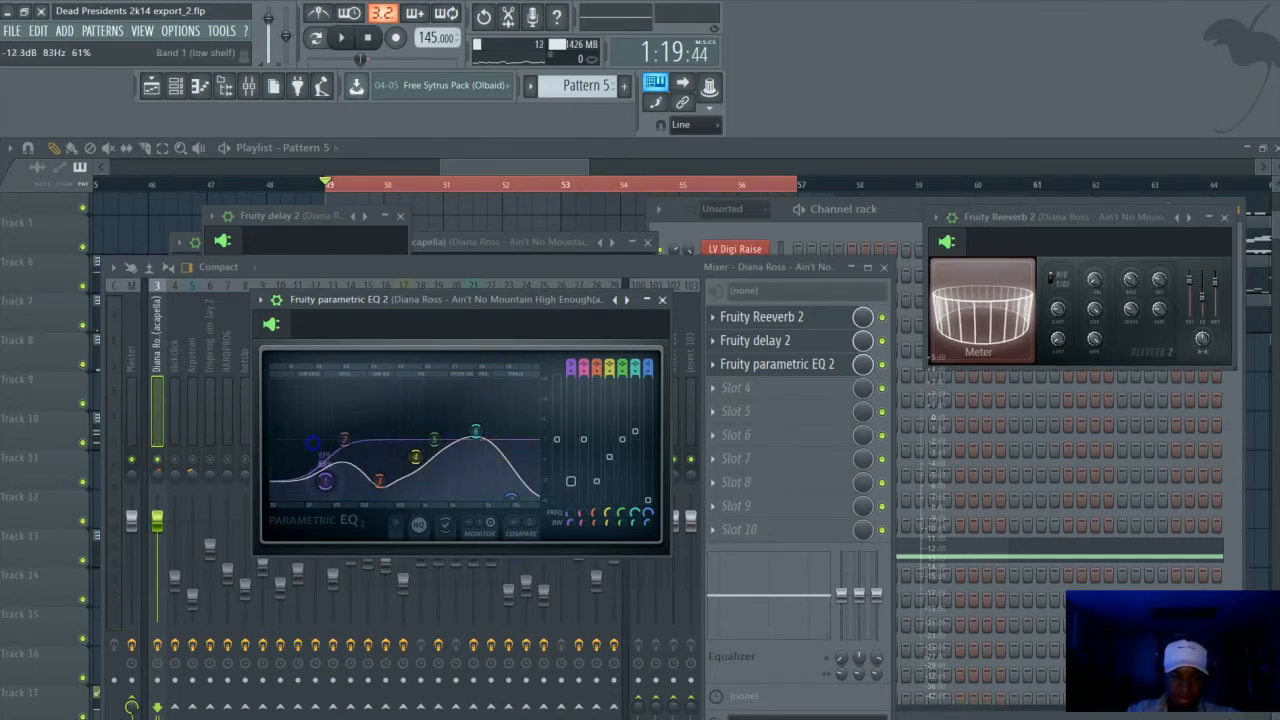
left_click_drag(360, 444, 360, 435)
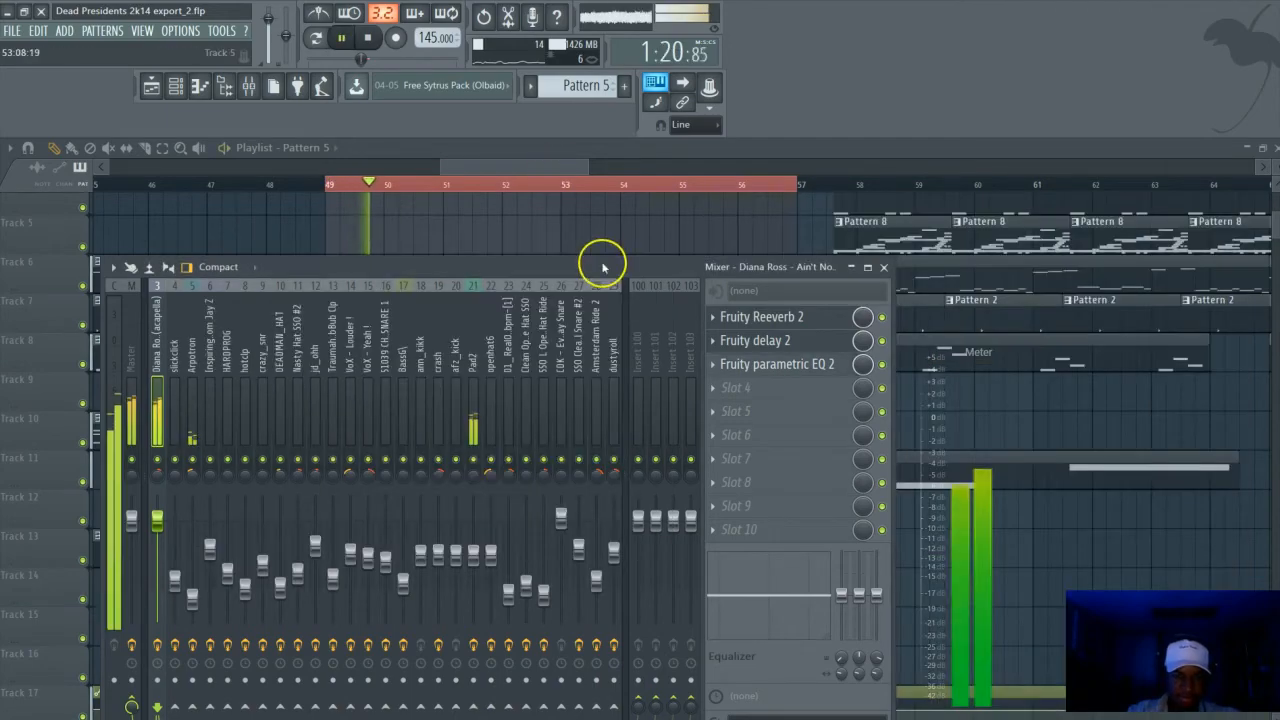
Lower the Diana Ross mixer track's volume to about 58% during playback, and stop with the mixer closed
left_click_drag(601, 270, 766, 205)
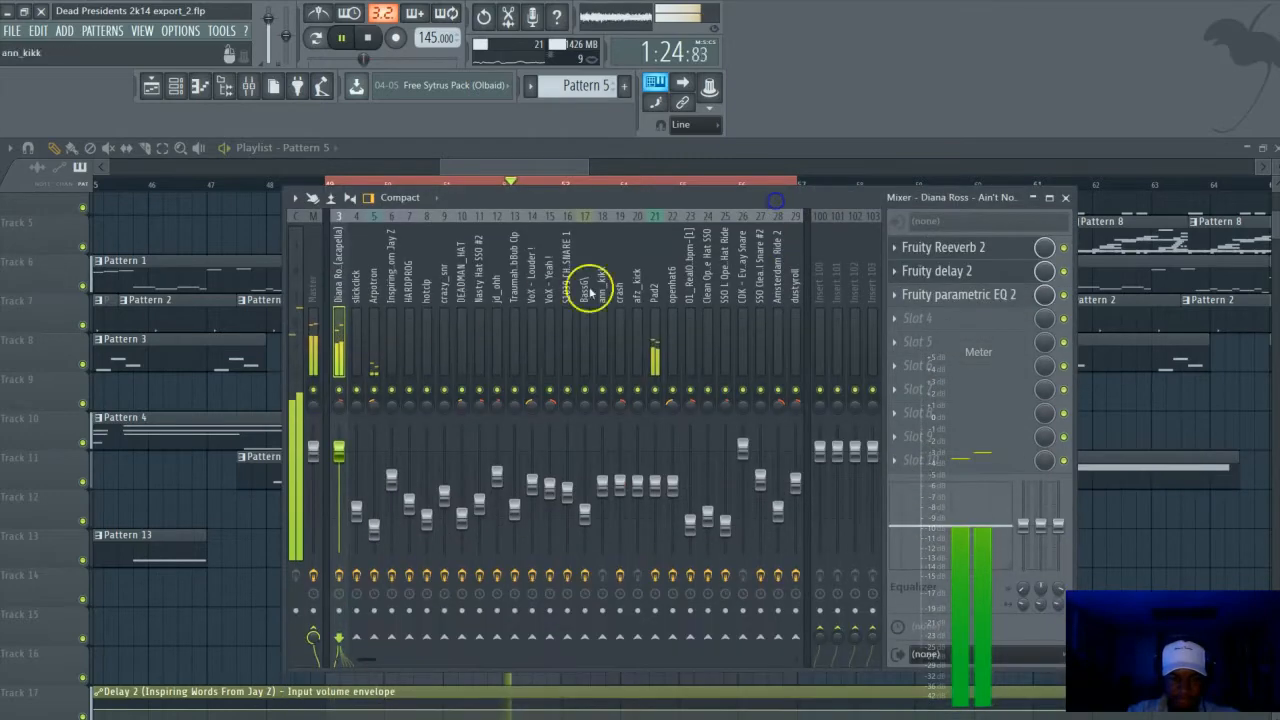
left_click_drag(339, 454, 339, 544)
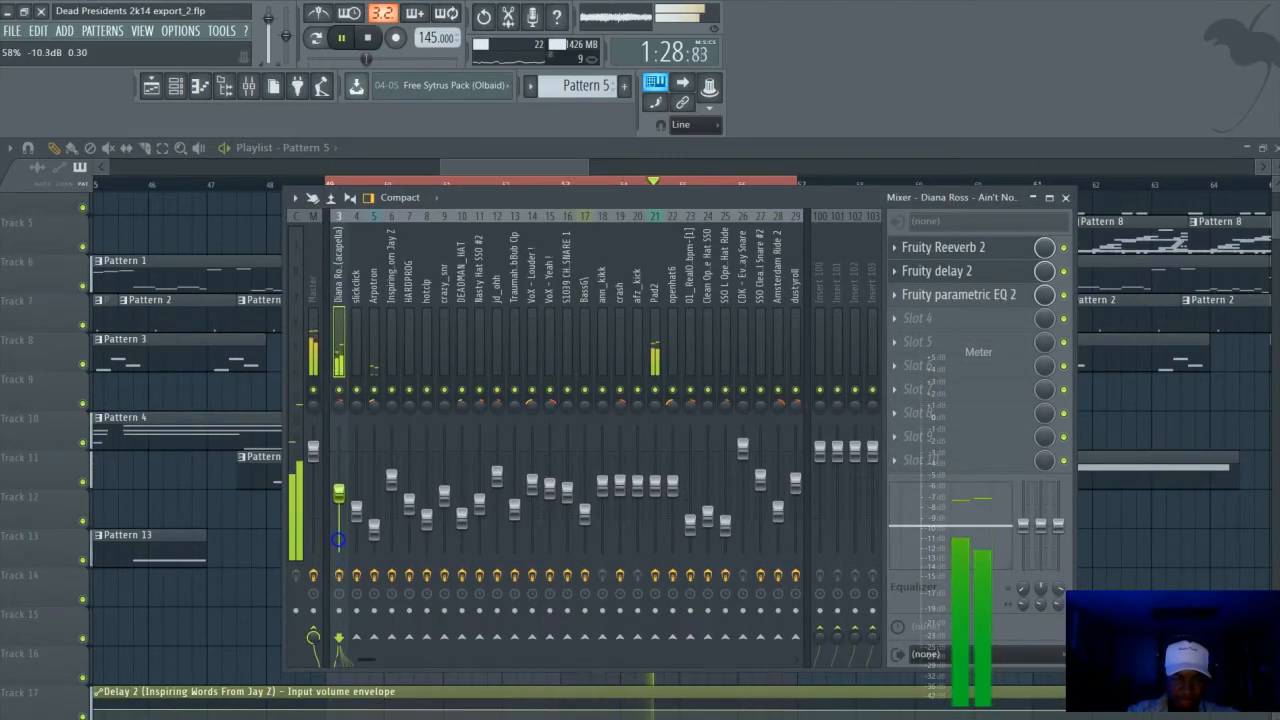
left_click(587, 164)
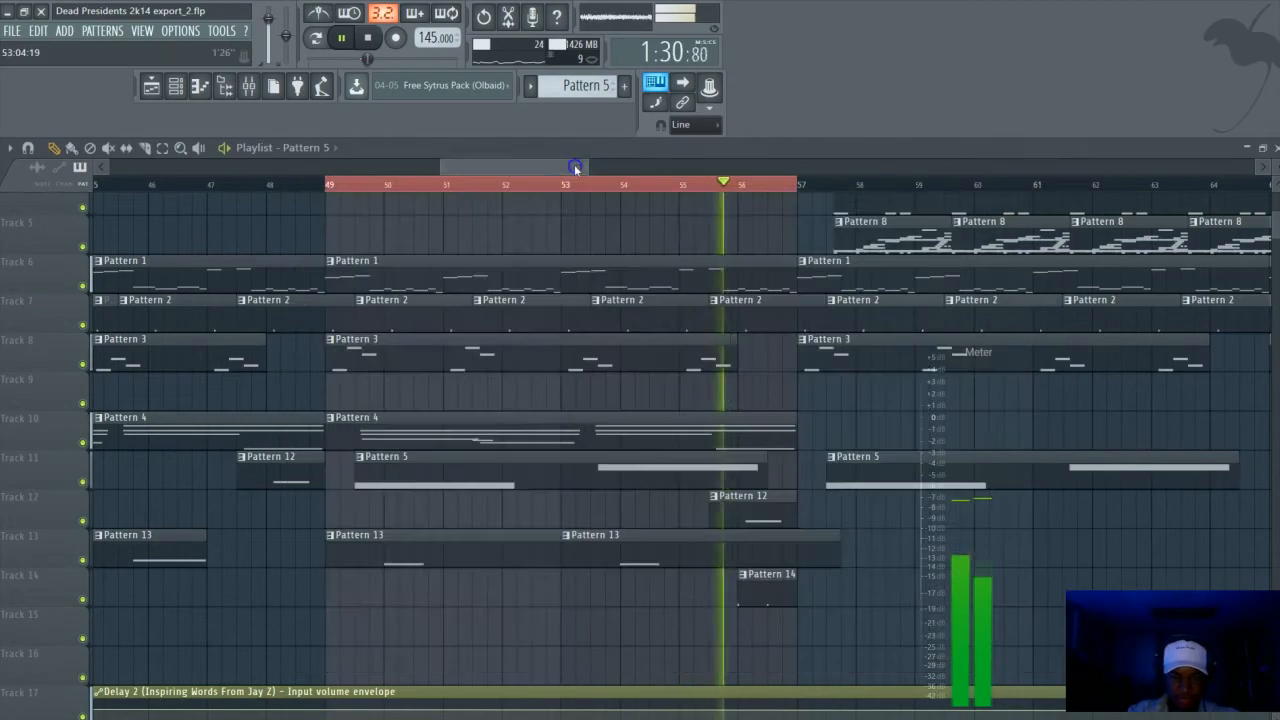
left_click_drag(587, 164, 740, 164)
key("space")
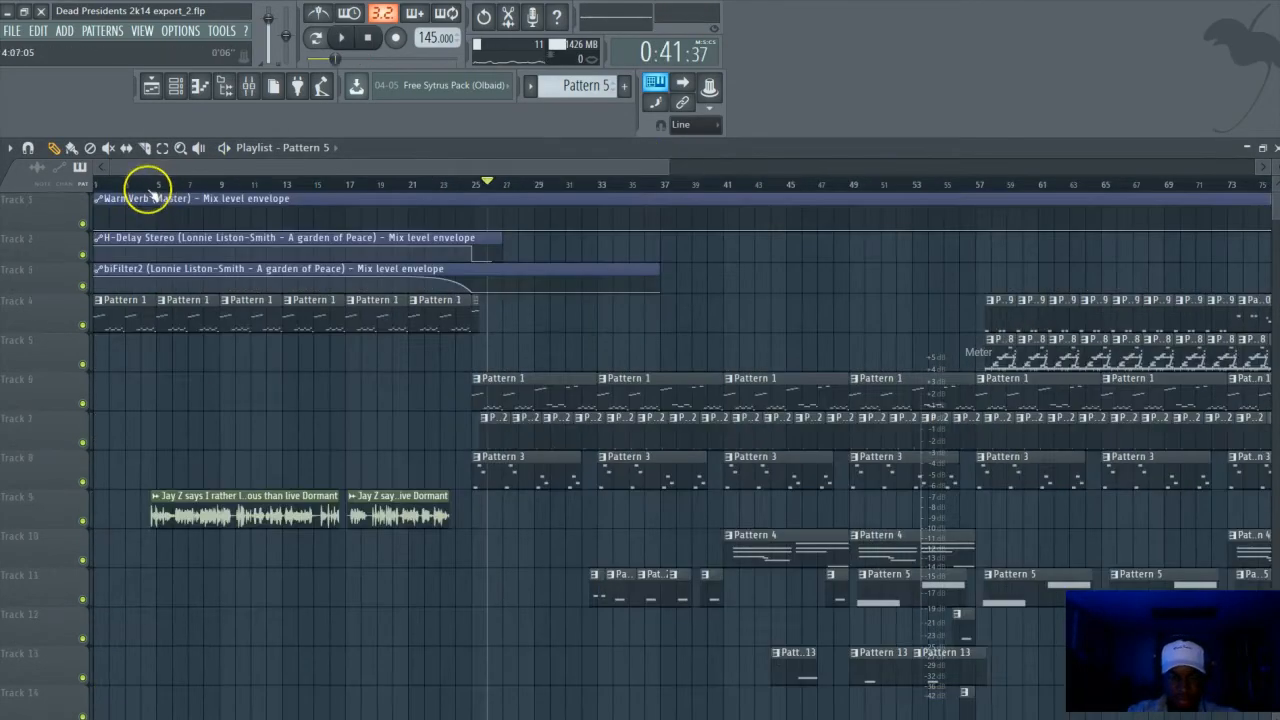
Play the intro from bar 4, filter the channel rack to Audio channels and open the Jay Z vocal channel
left_click_drag(670, 160, 288, 168)
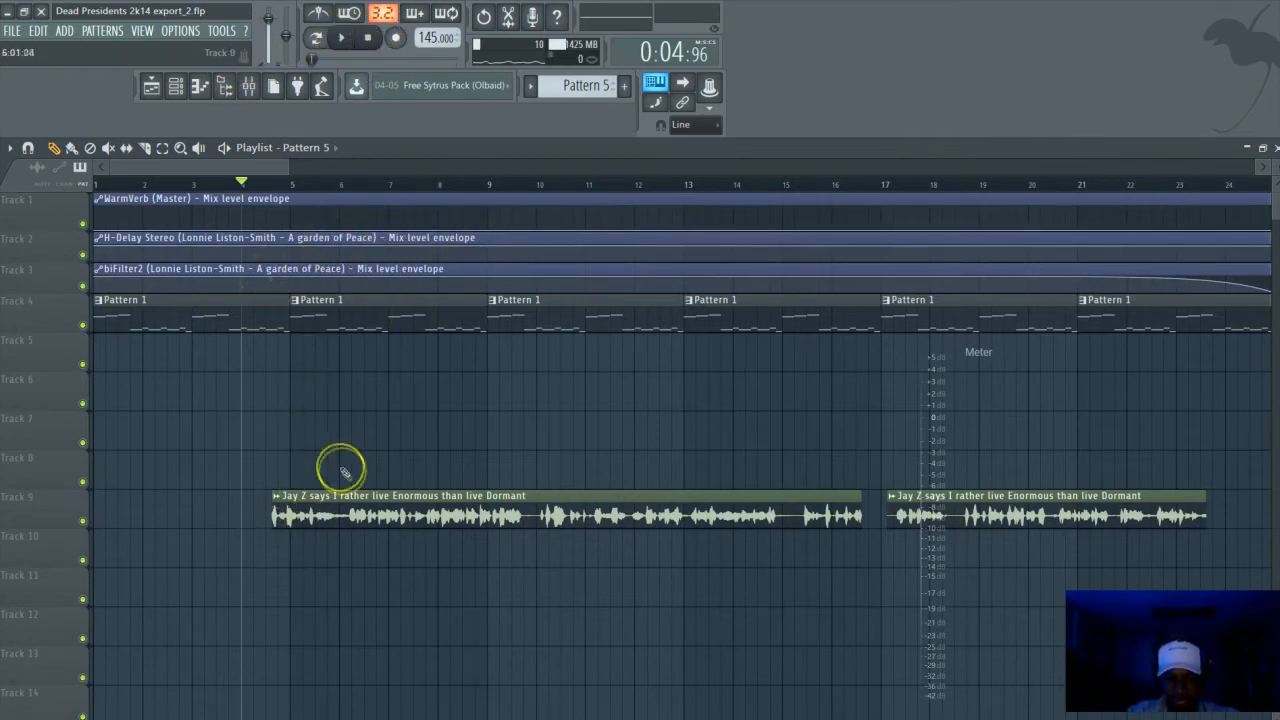
key("space")
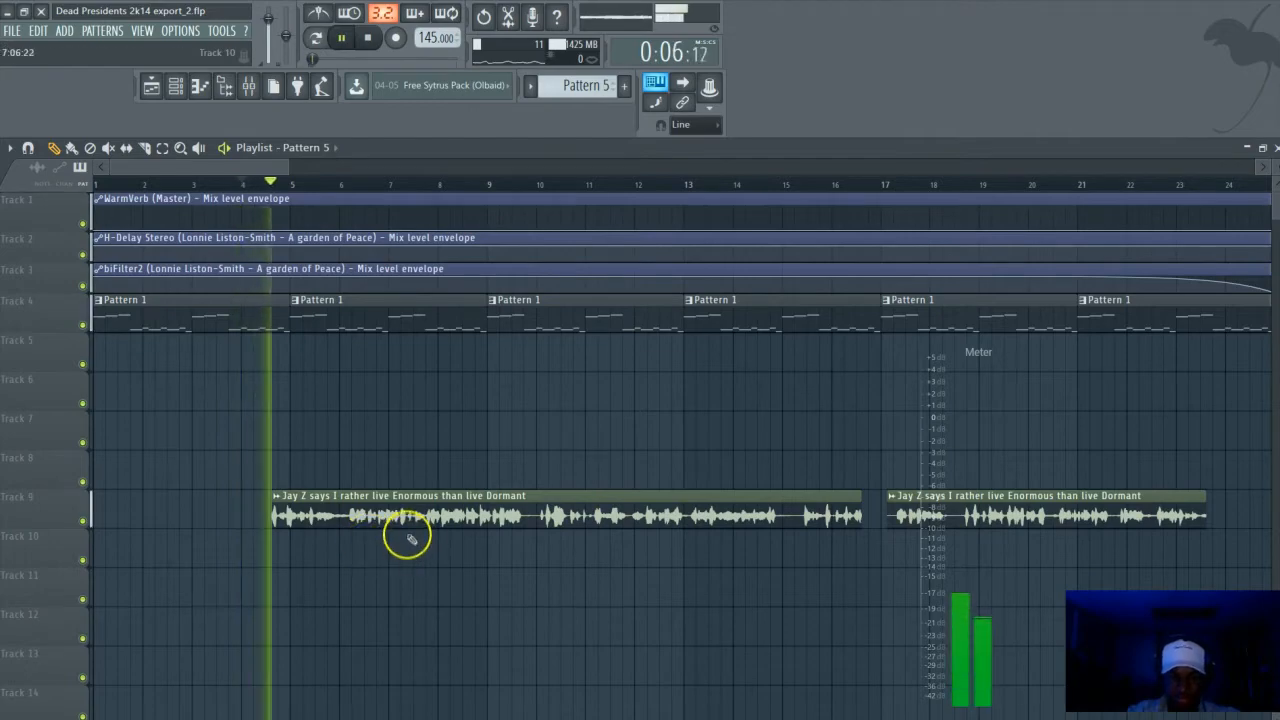
left_click(205, 90)
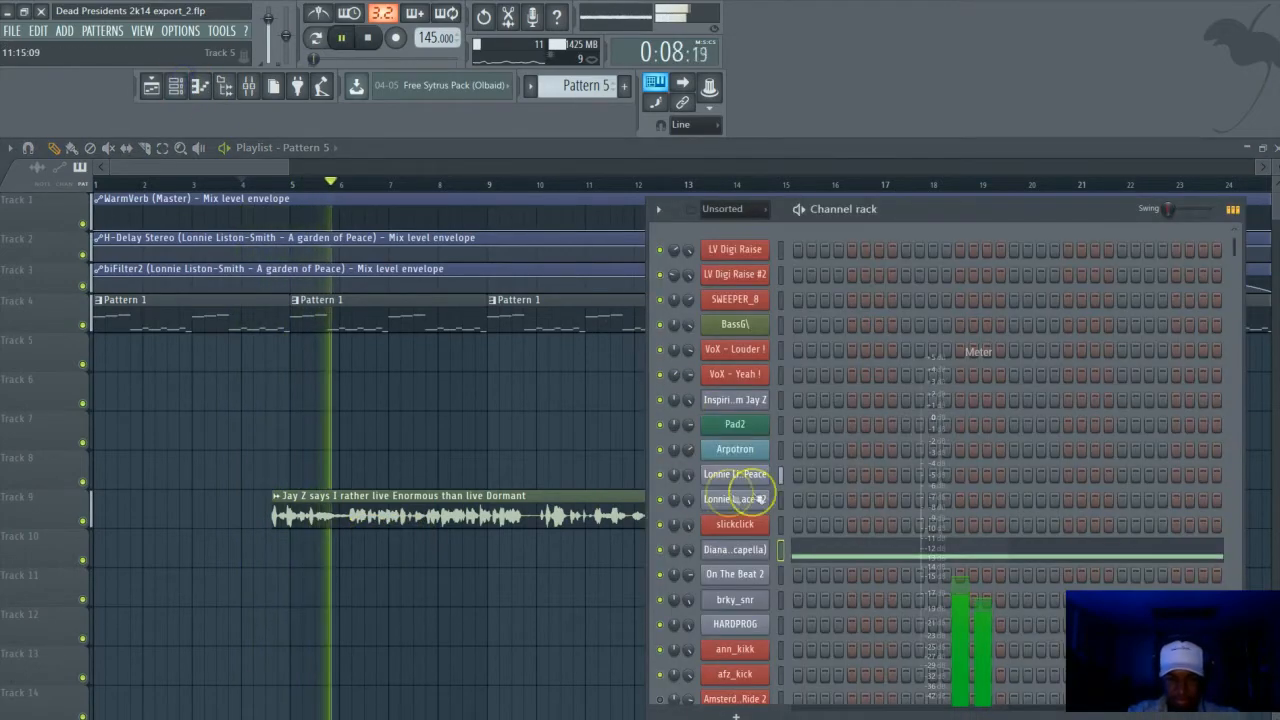
scroll(822, 468, "down", 10)
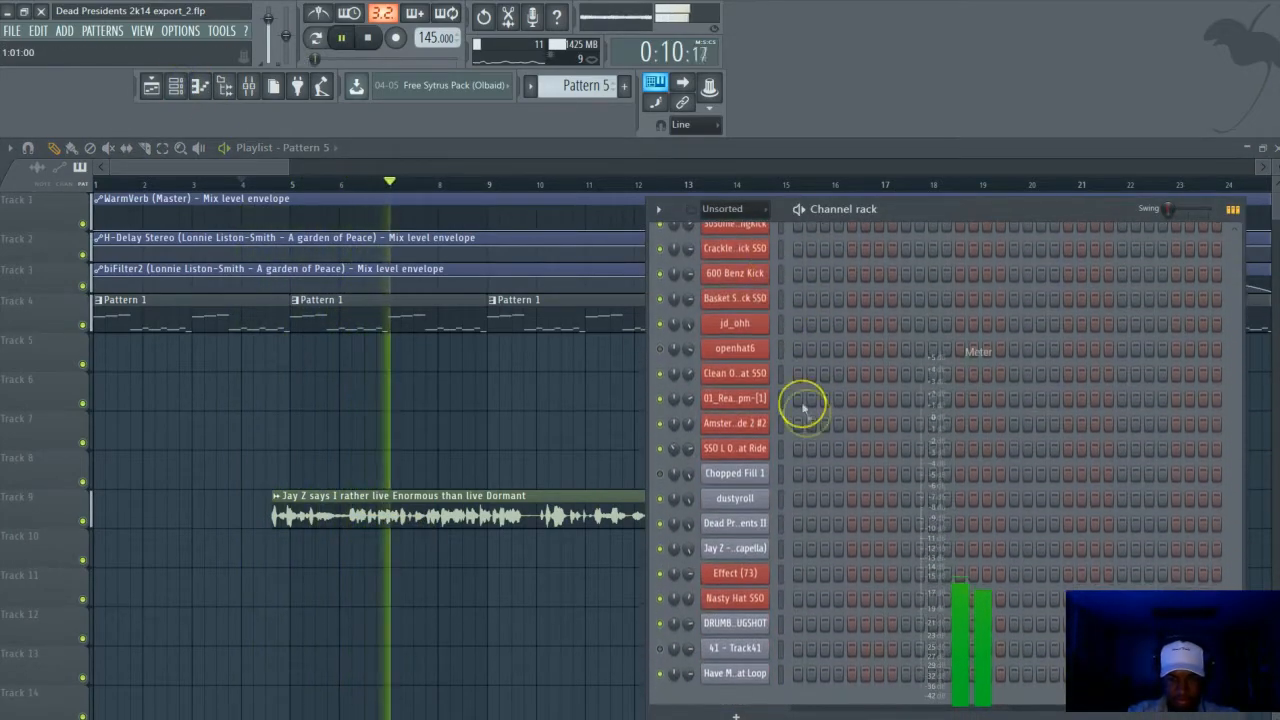
left_click(748, 215)
left_click(749, 251)
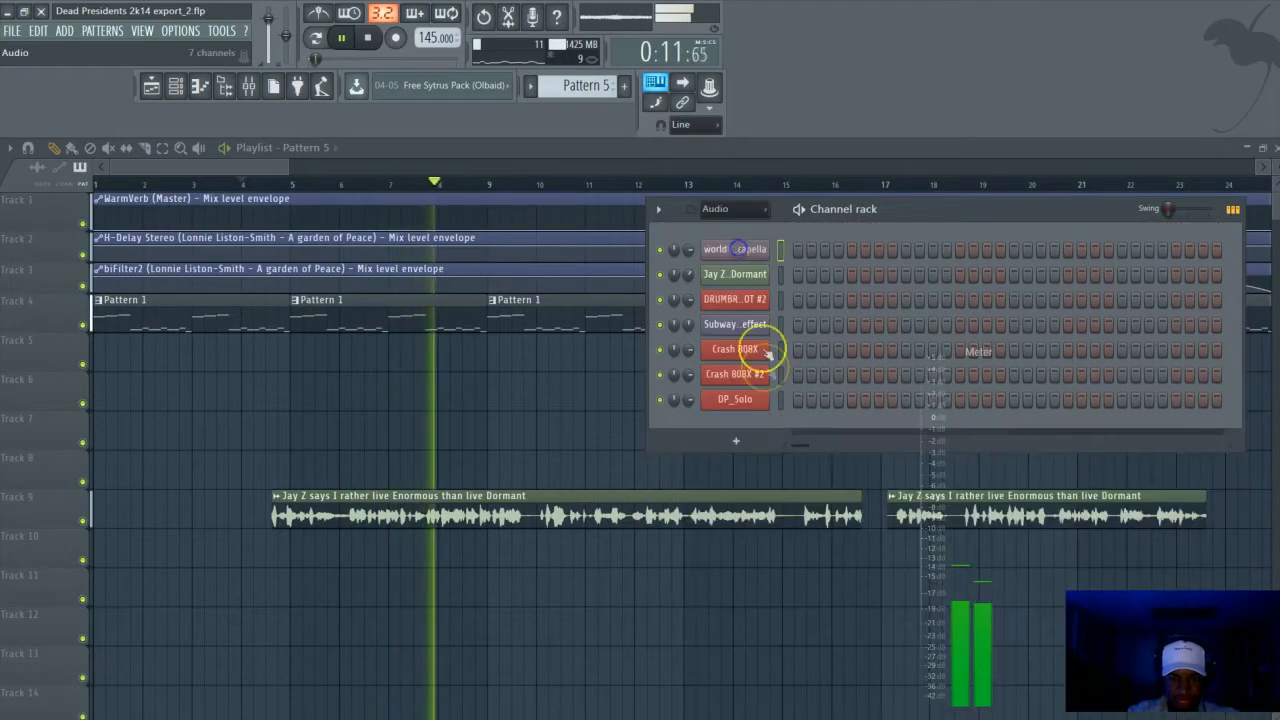
left_click(738, 275)
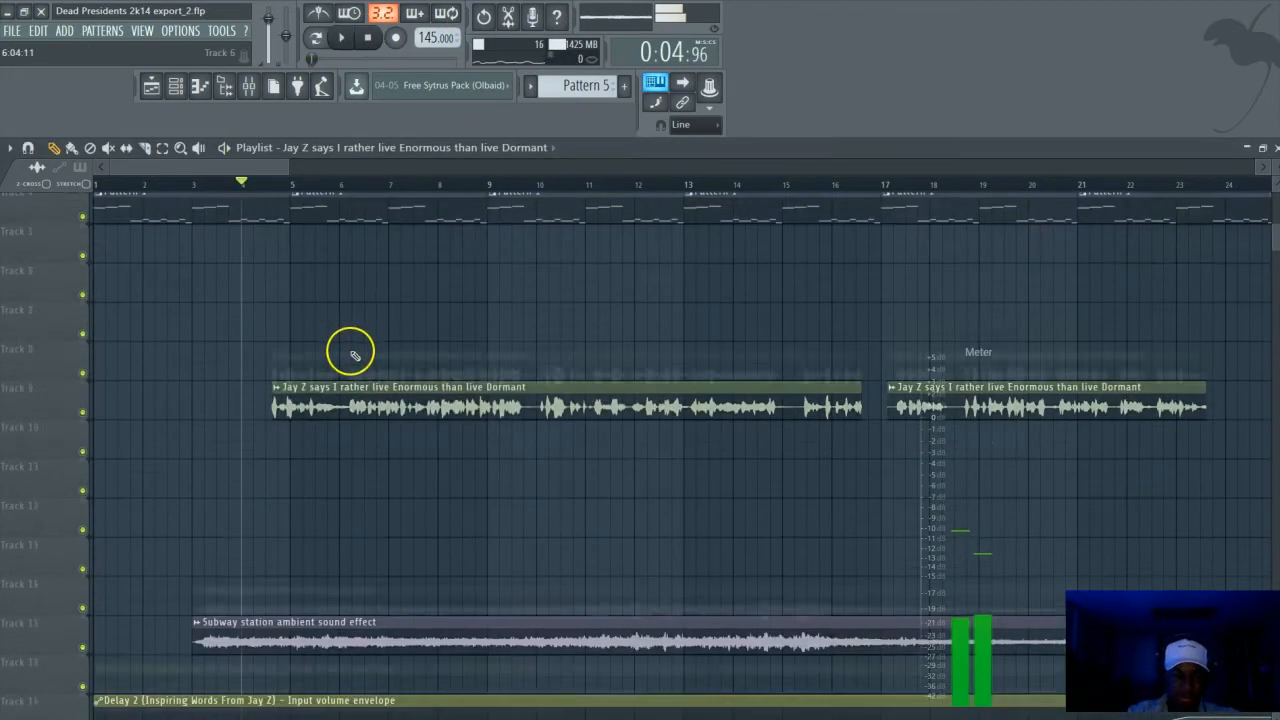
Move the playhead to bar 3 and examine the subway station ambience clip, the Jay Z vocal clips and their volume automation
scroll(351, 346, "down", 5)
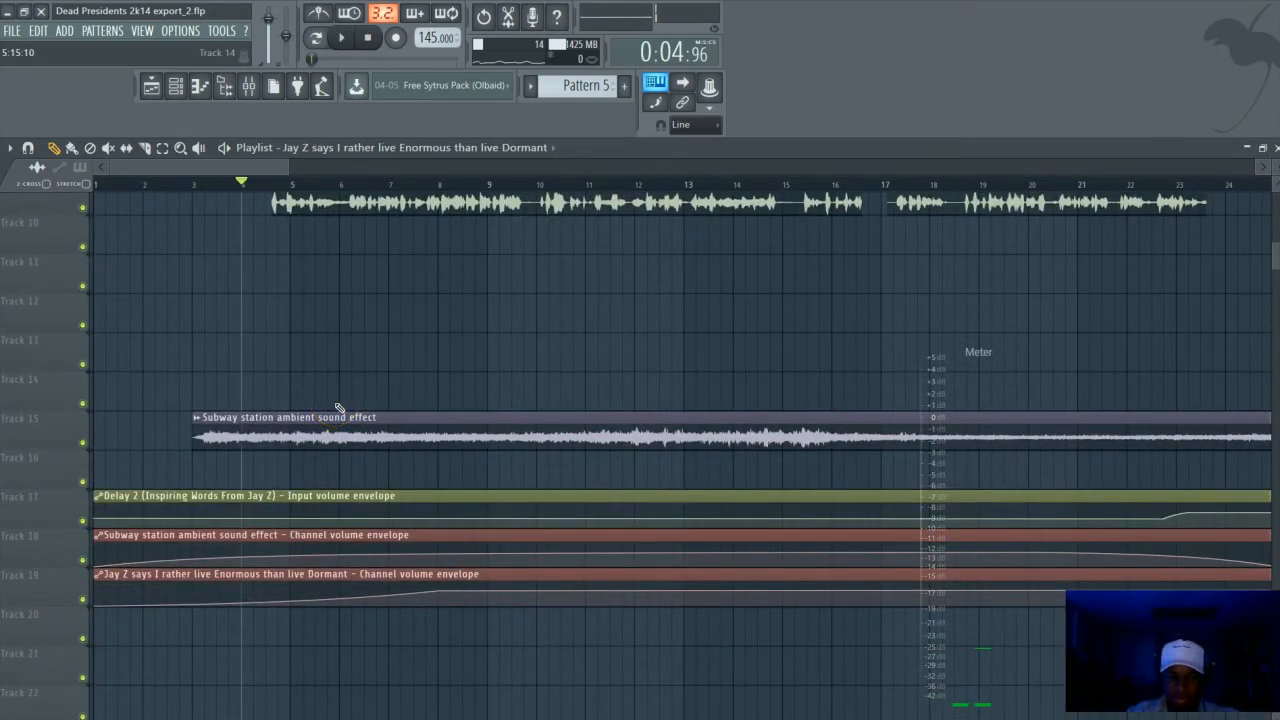
left_click(193, 169)
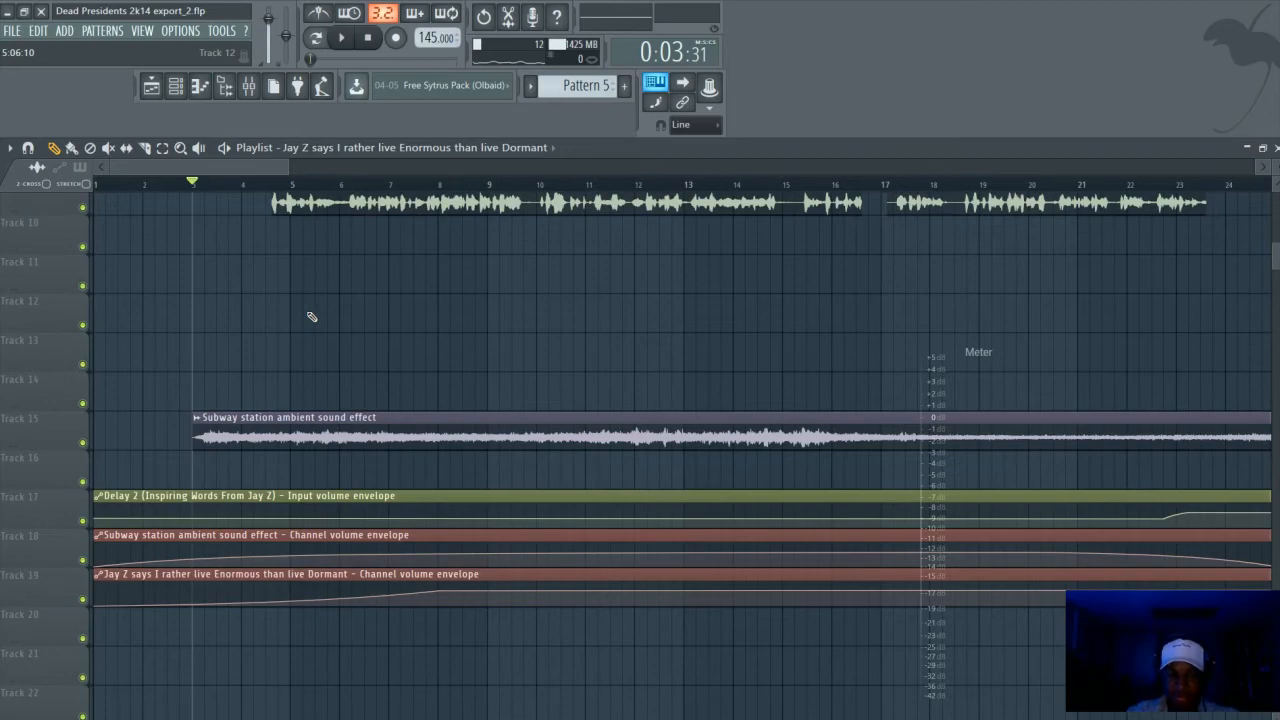
scroll(312, 317, "up", 8)
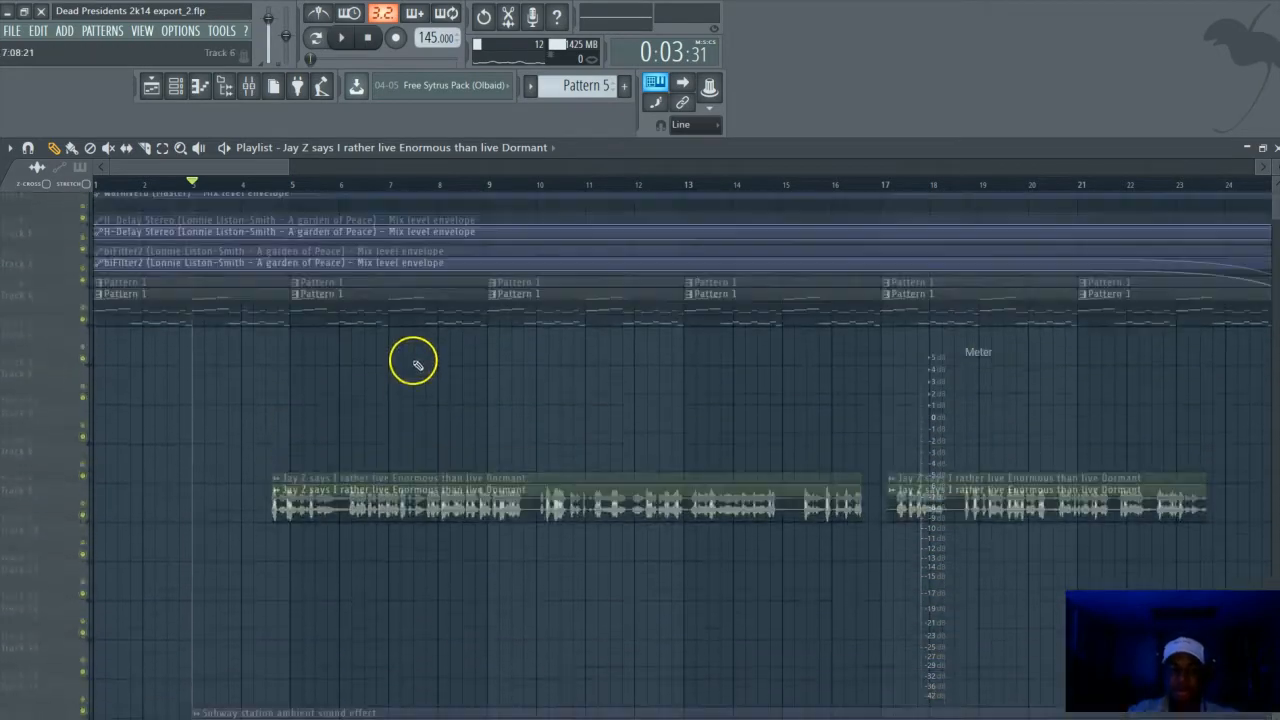
scroll(417, 366, "down", 3)
scroll(1086, 357, "down", 6)
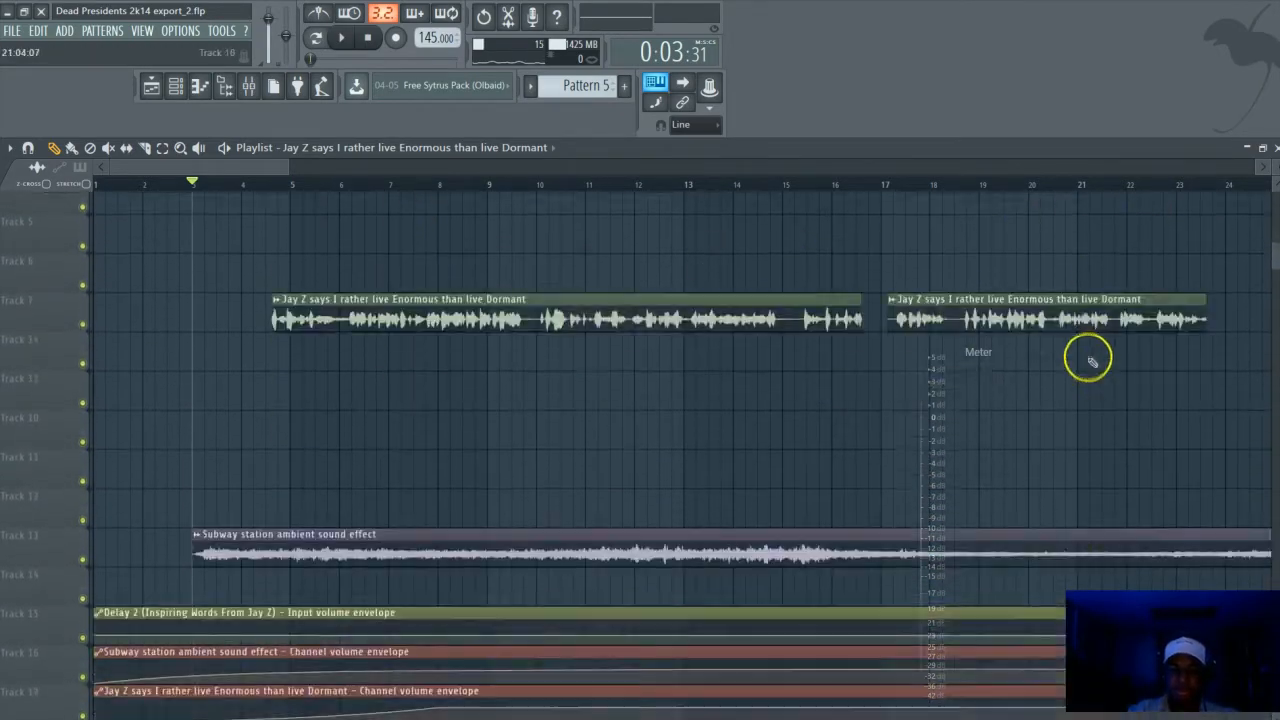
Open the subway station ambience channel from the channel rack and select bars 6 to 9 in the playlist
scroll(1057, 394, "up", 7)
scroll(901, 425, "up", 1)
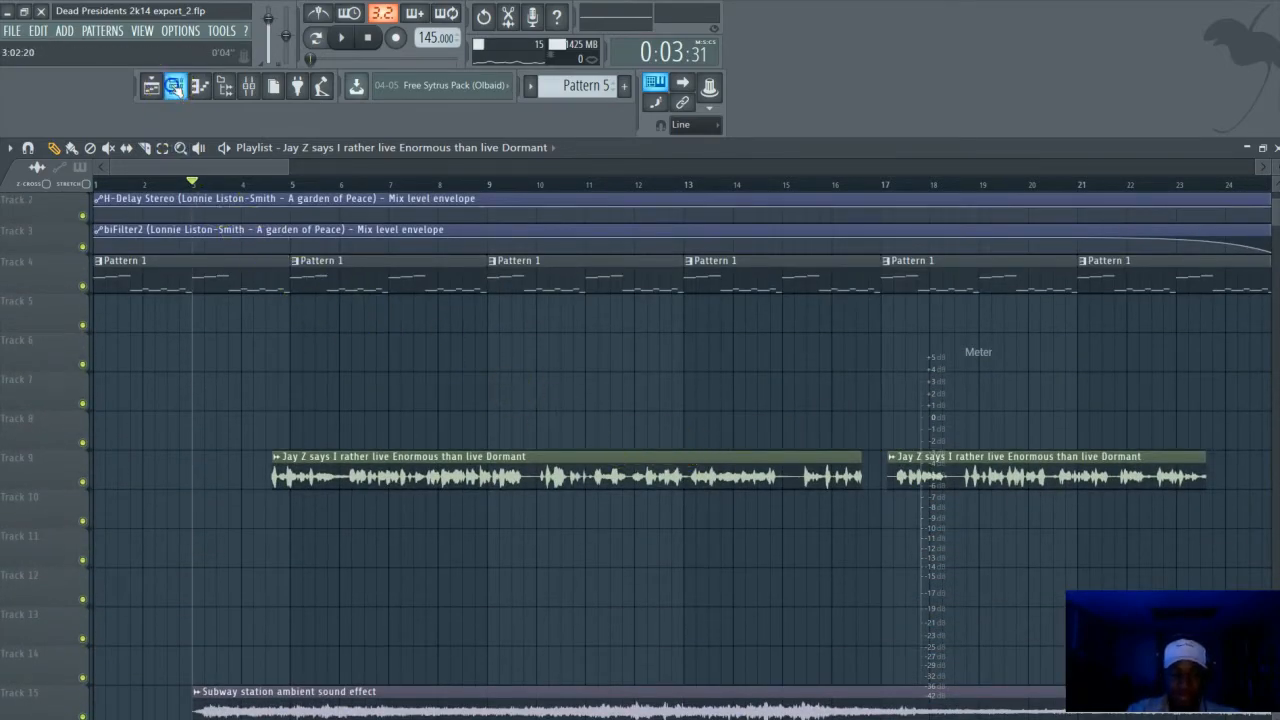
left_click(174, 86)
left_click_drag(986, 563, 958, 284)
left_click(826, 400)
left_click(728, 403)
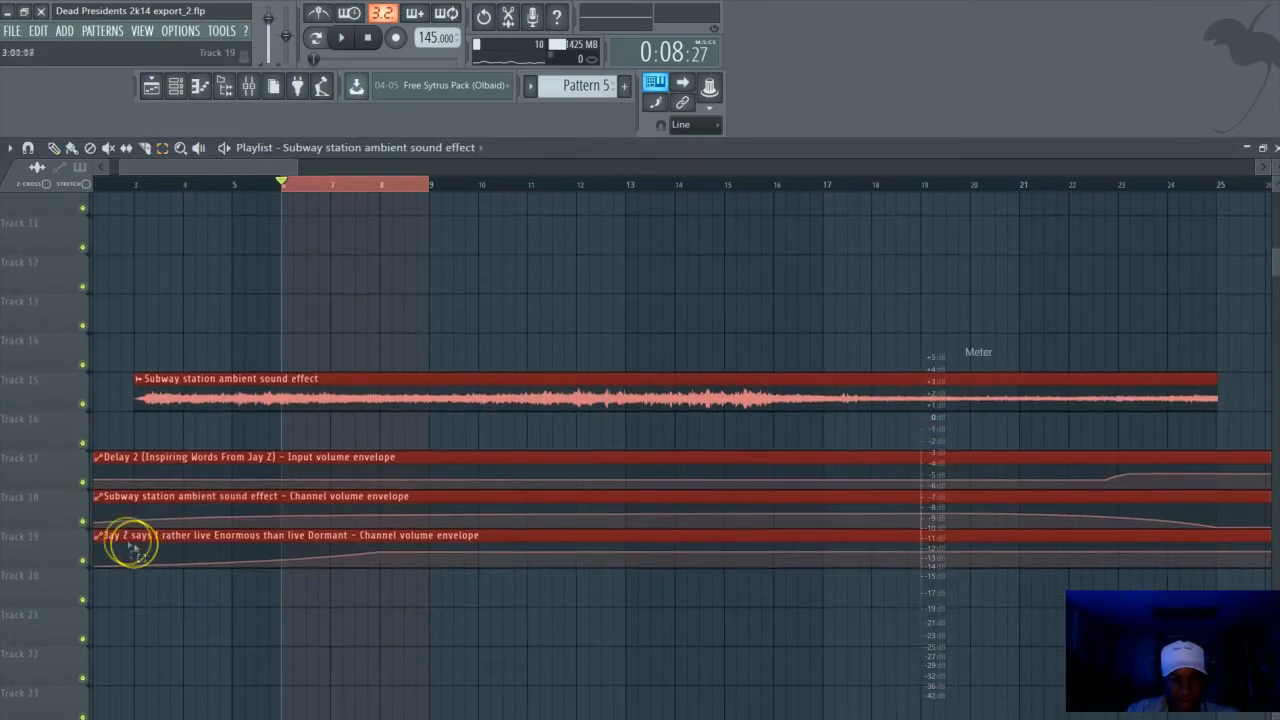
Enlarge the playlist tracks around the subway station clip, mute track 15 and turn it back on
scroll(80, 400, "up", 3)
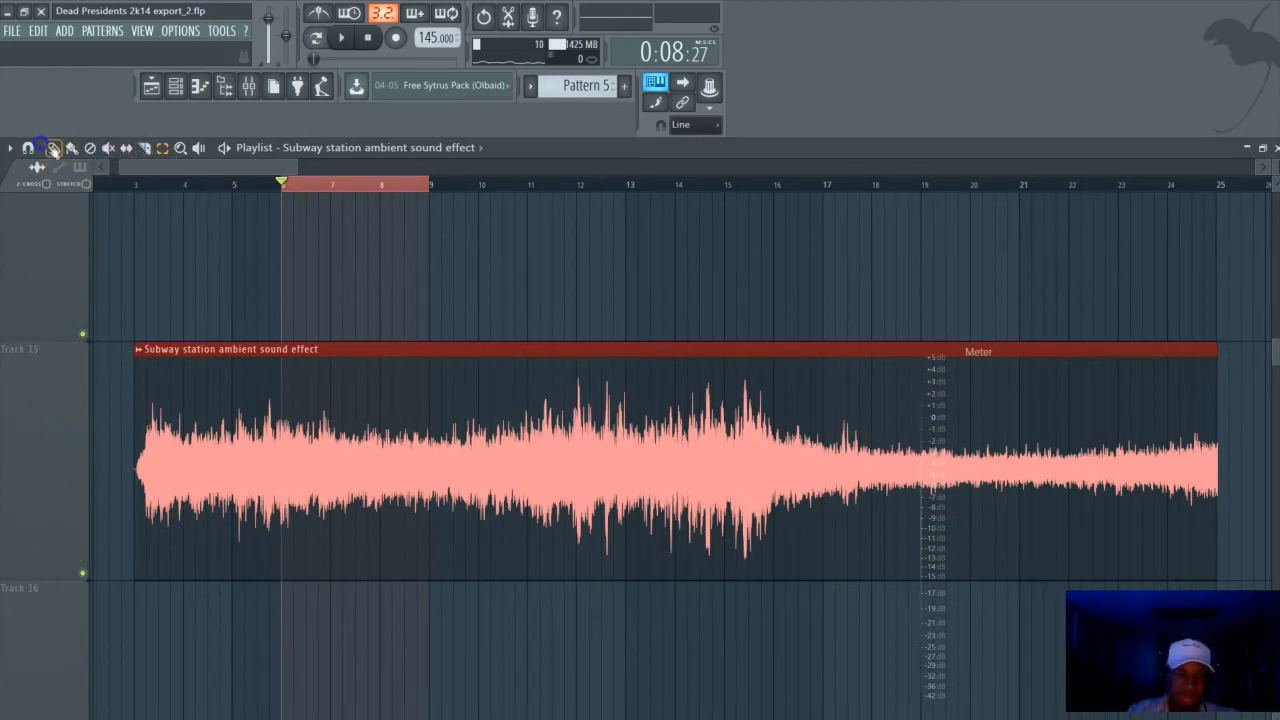
left_click_drag(1269, 176, 1278, 234)
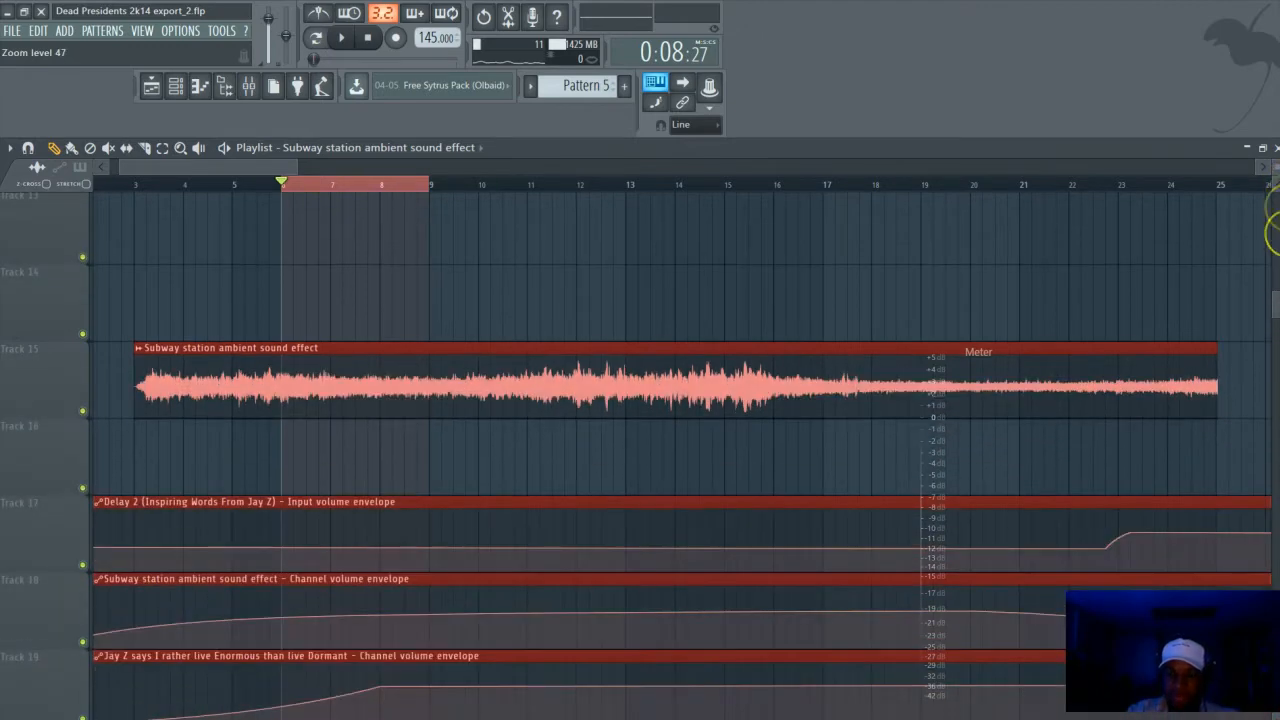
scroll(737, 443, "up", 2)
left_click(82, 578)
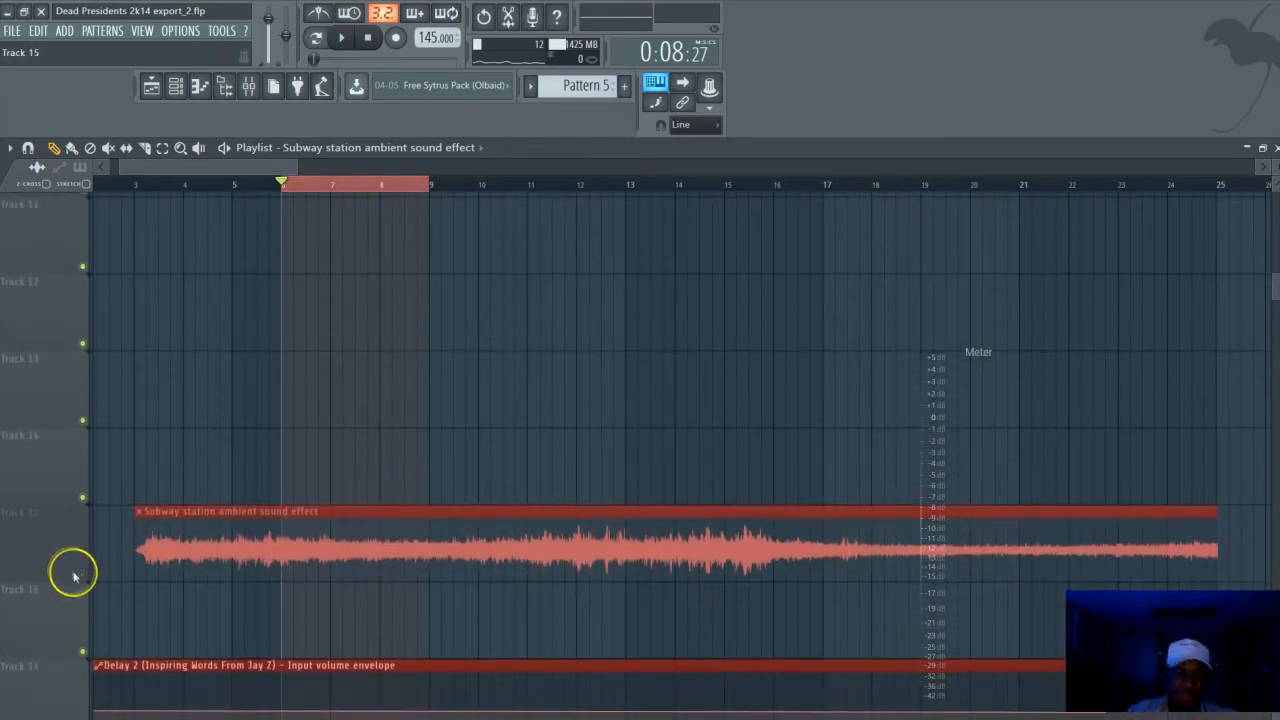
left_click(83, 574)
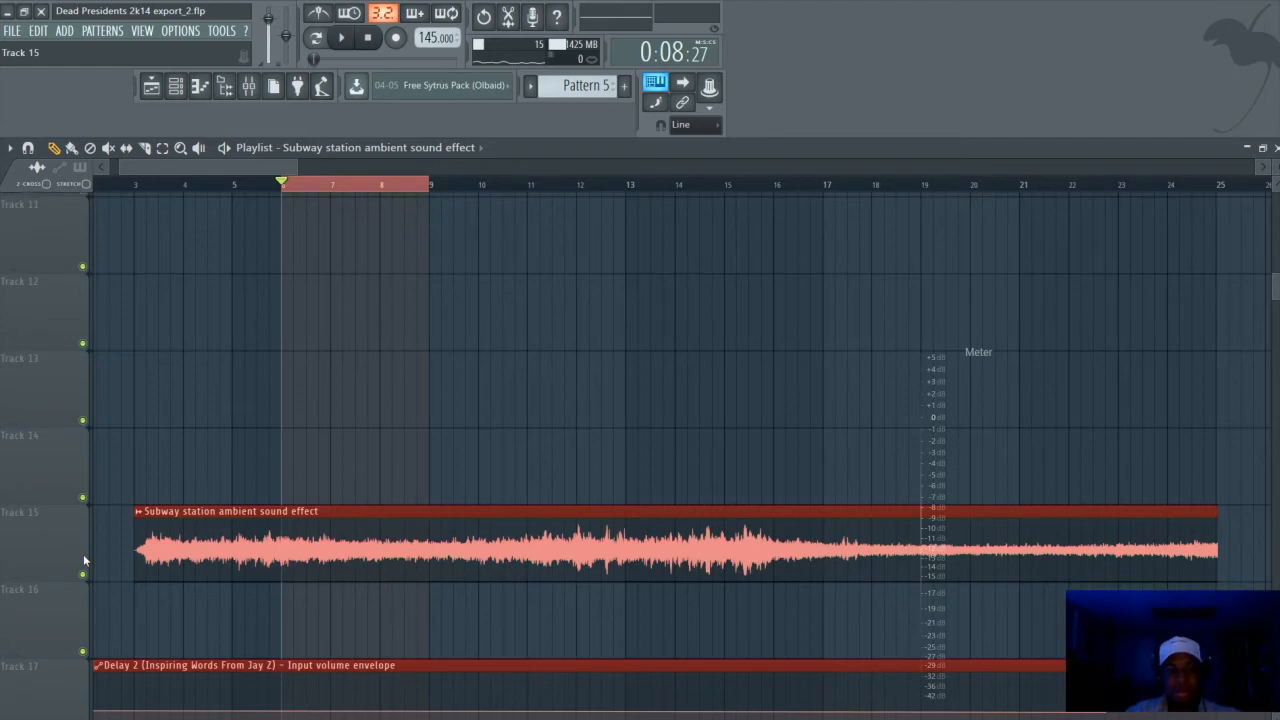
Play from bar 6 while checking the audio channels and the upper playlist tracks, and stop with the channel rack closed
scroll(53, 494, "up", 4)
scroll(53, 494, "up", 1)
scroll(66, 437, "down", 5)
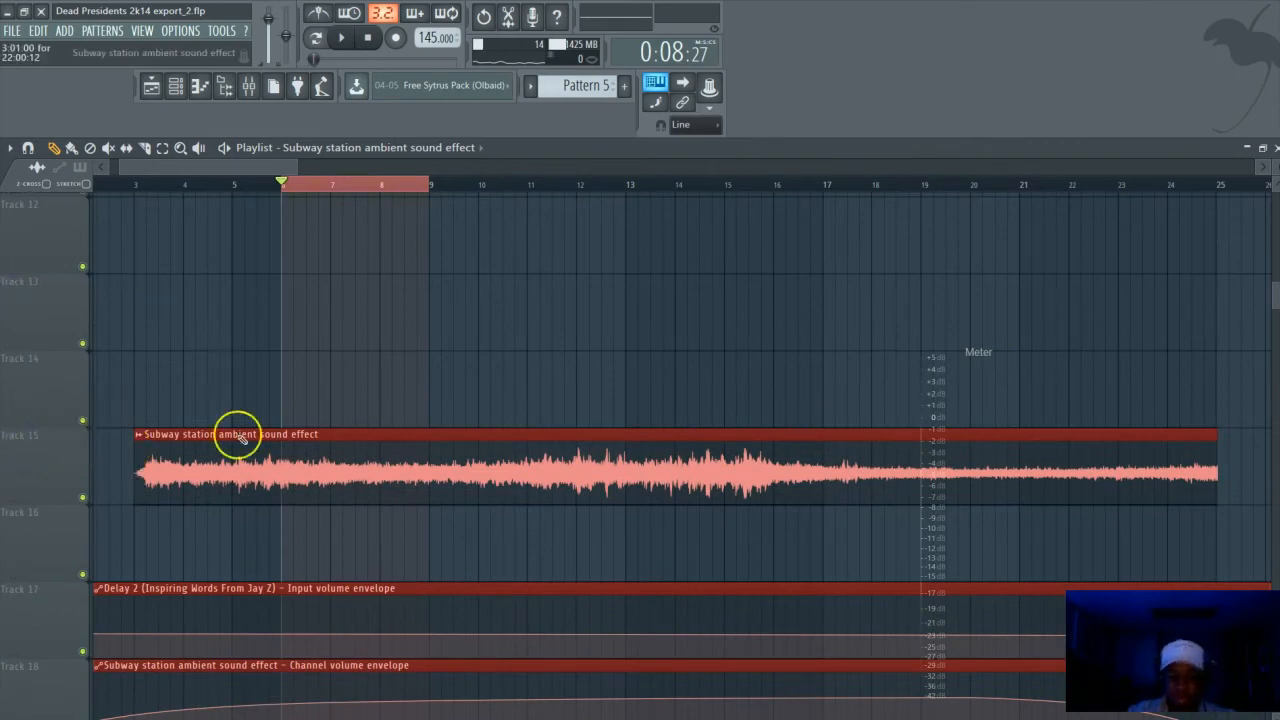
key("space")
left_click(177, 86)
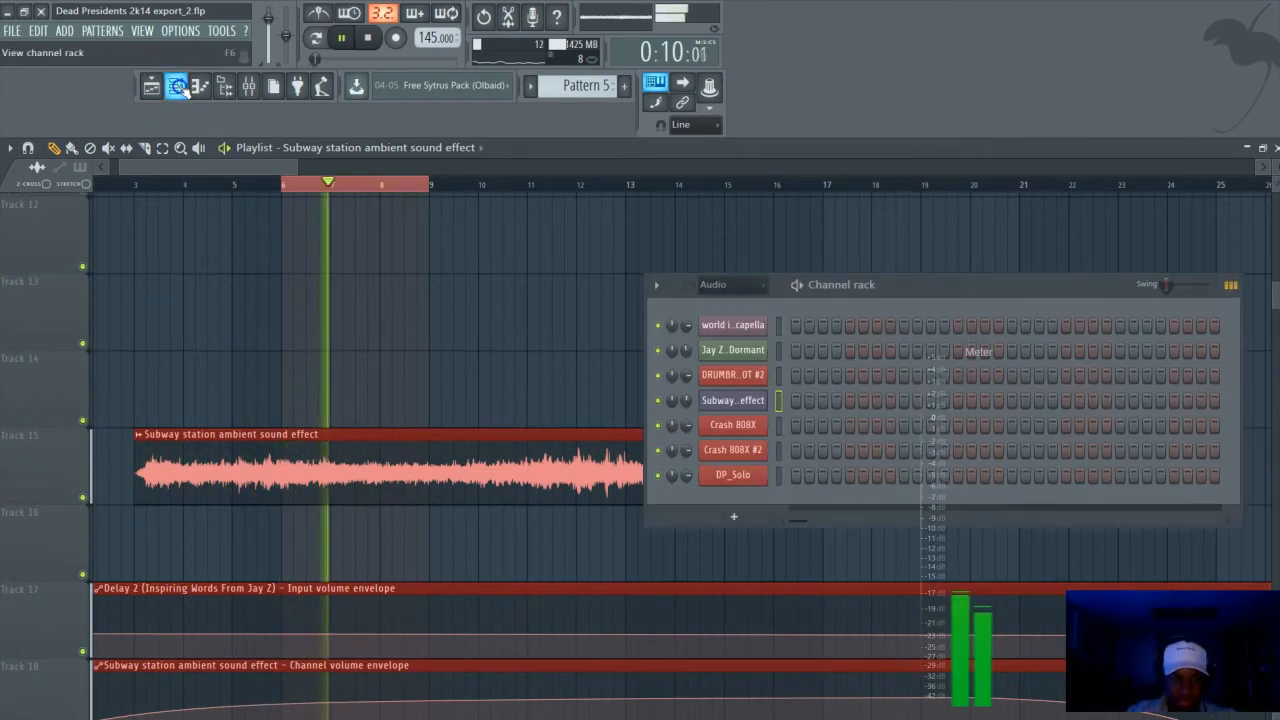
scroll(63, 303, "up", 11)
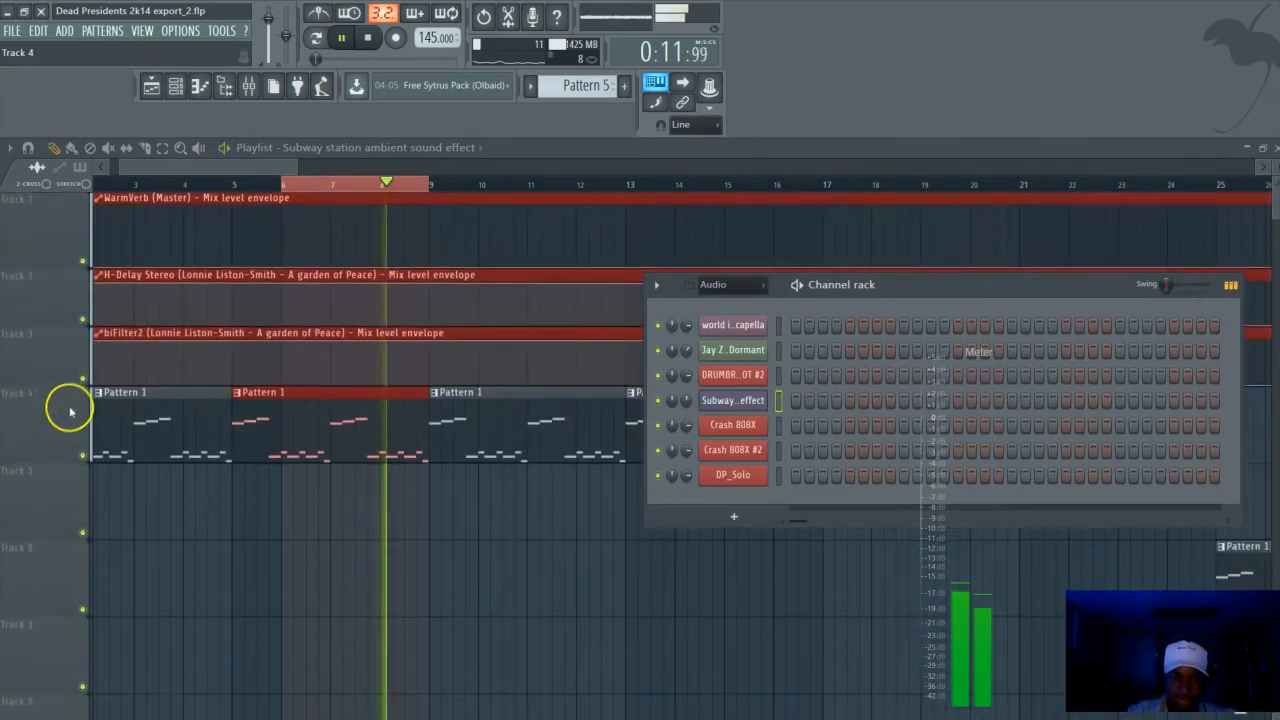
key("F6")
key("space")
scroll(69, 457, "down", 10)
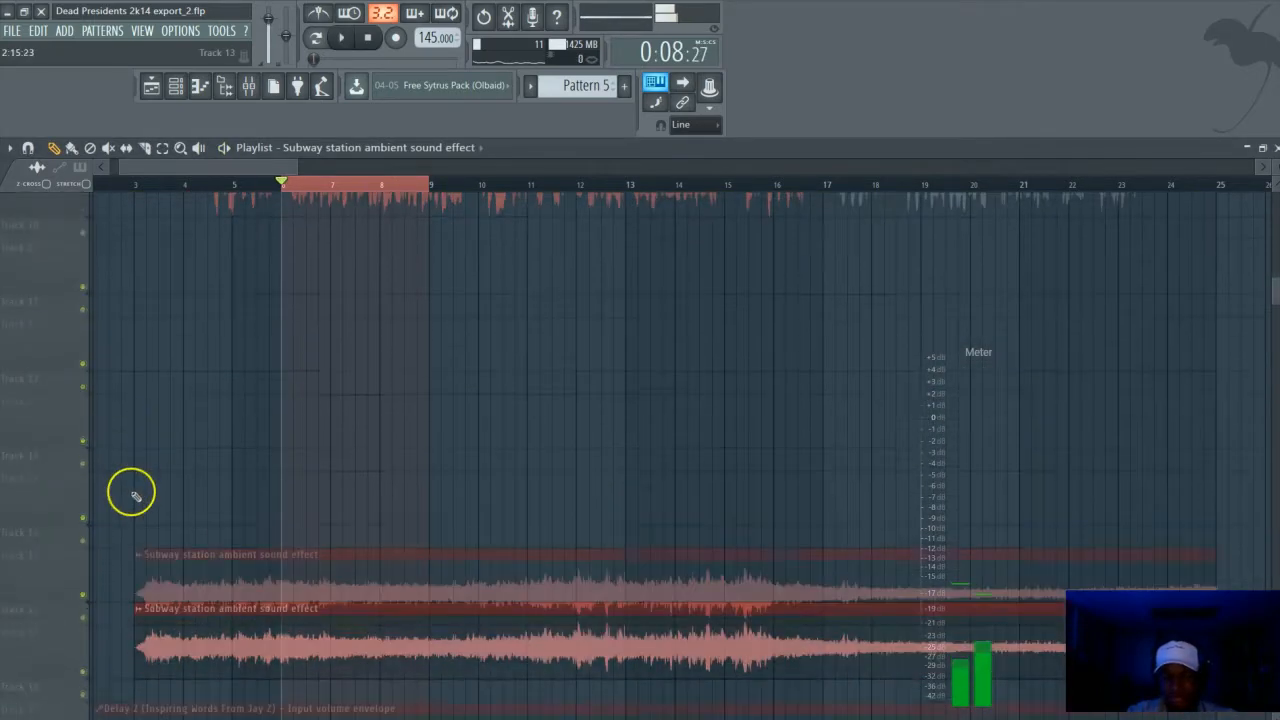
scroll(131, 492, "down", 1)
Play from bar 6 again and examine the subway station sound effect's level in the mixer
key("space")
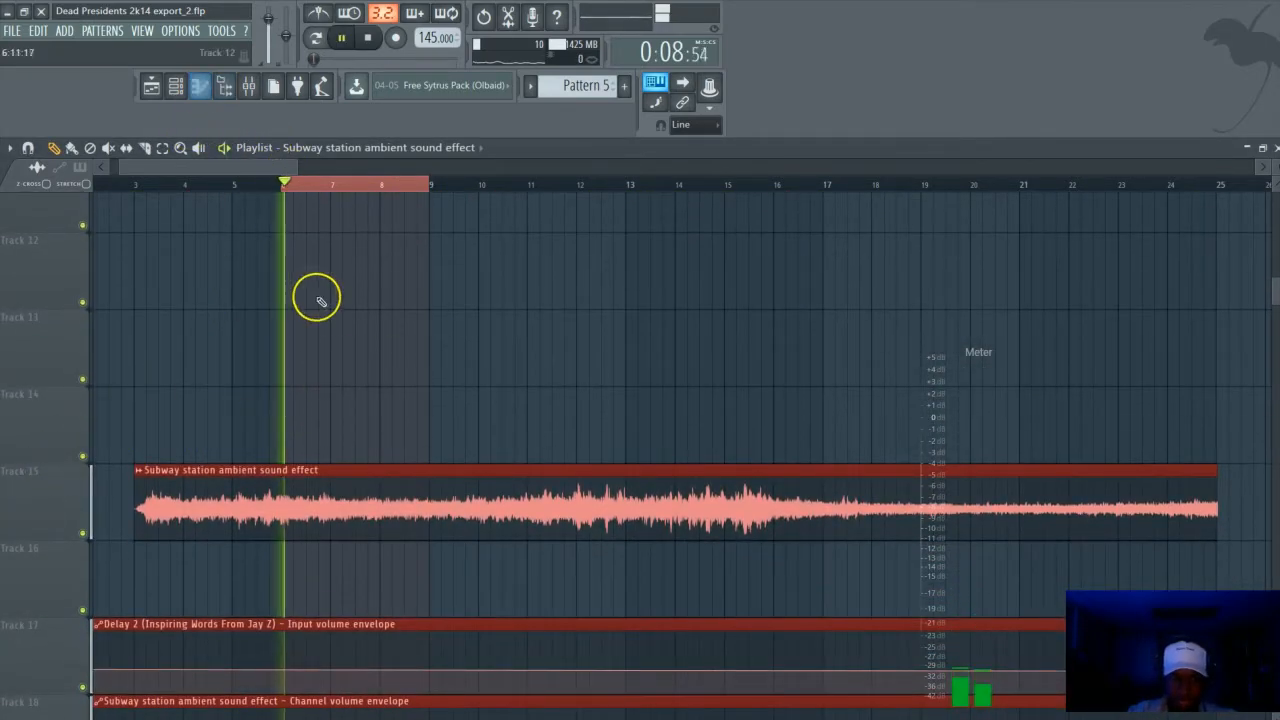
left_click(200, 148)
left_click(200, 177)
left_click(248, 87)
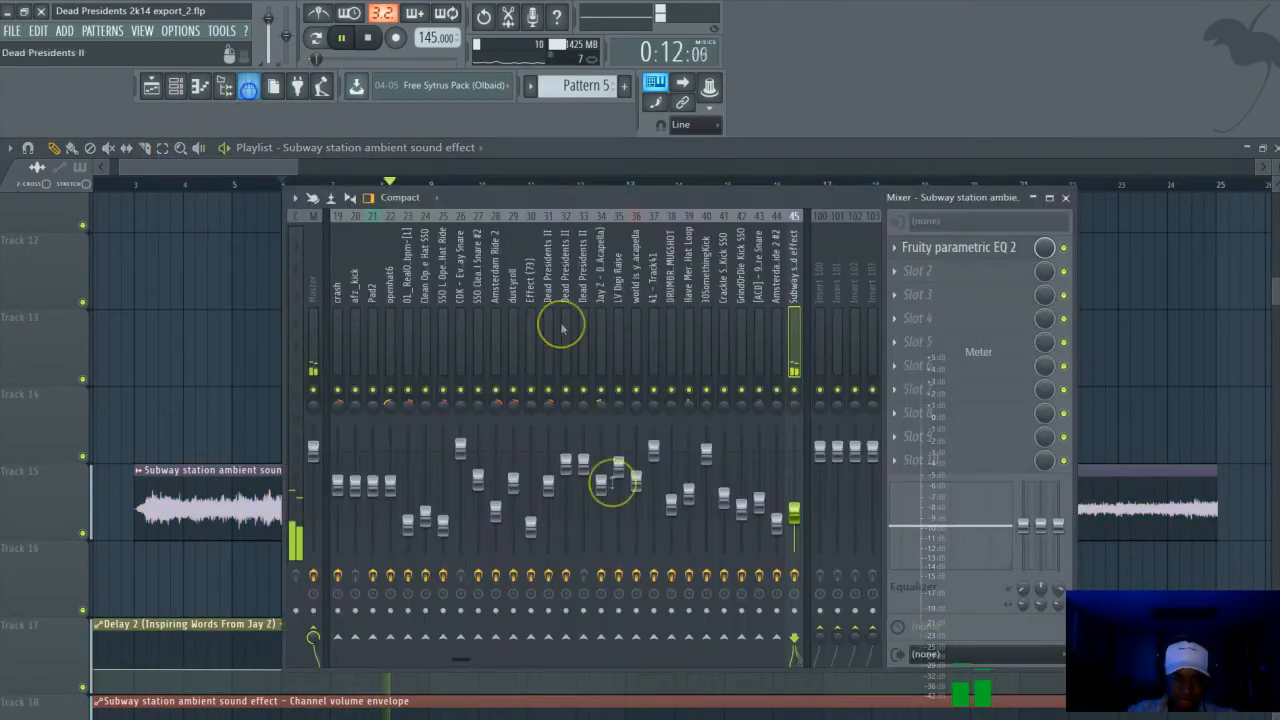
scroll(491, 331, "right", 5)
left_click_drag(537, 514, 557, 545)
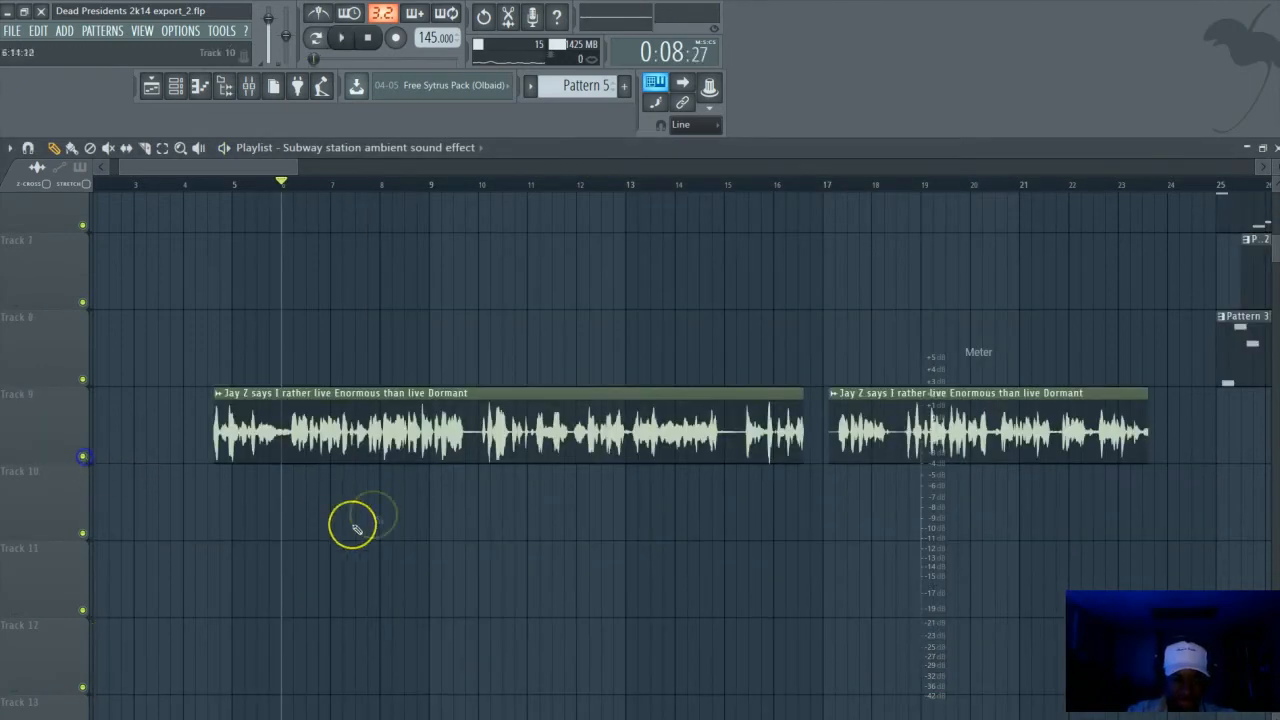
Play from bar 6 with track 4's Pattern 1 clips muted and view the subway station track's Fruity parametric EQ 2
scroll(205, 405, "up", 3)
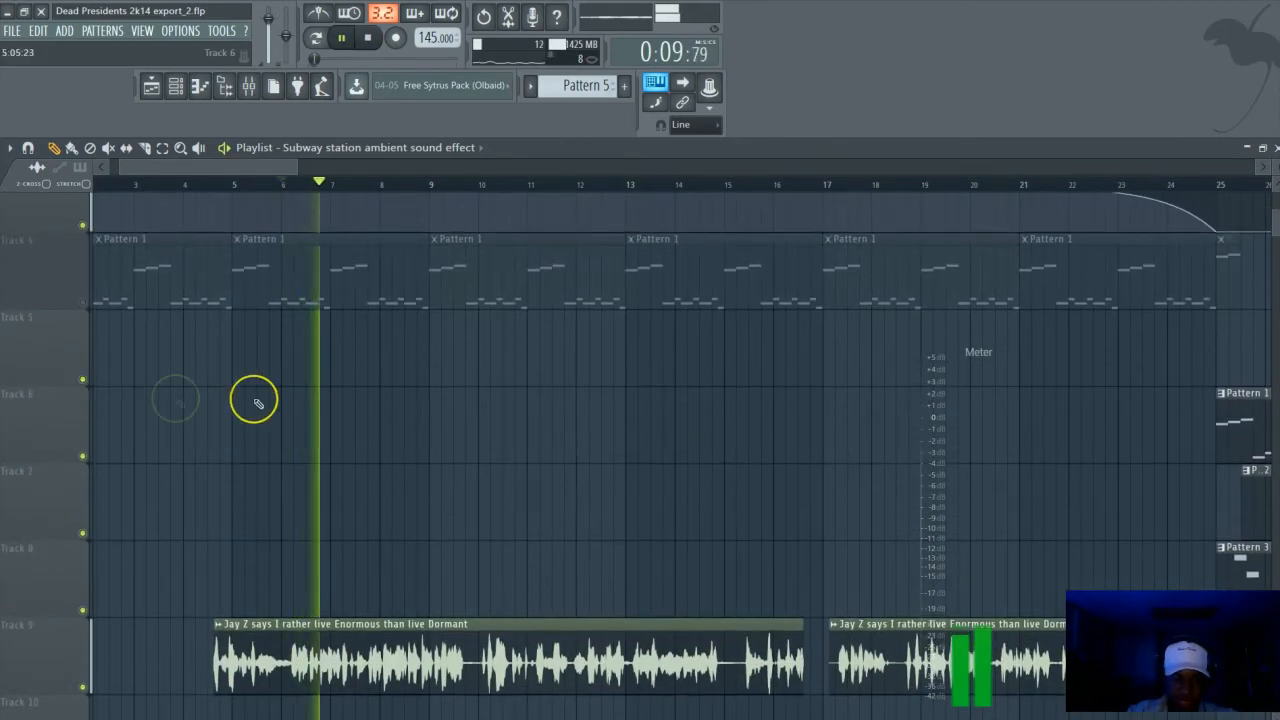
scroll(245, 405, "down", 7)
left_click(249, 86)
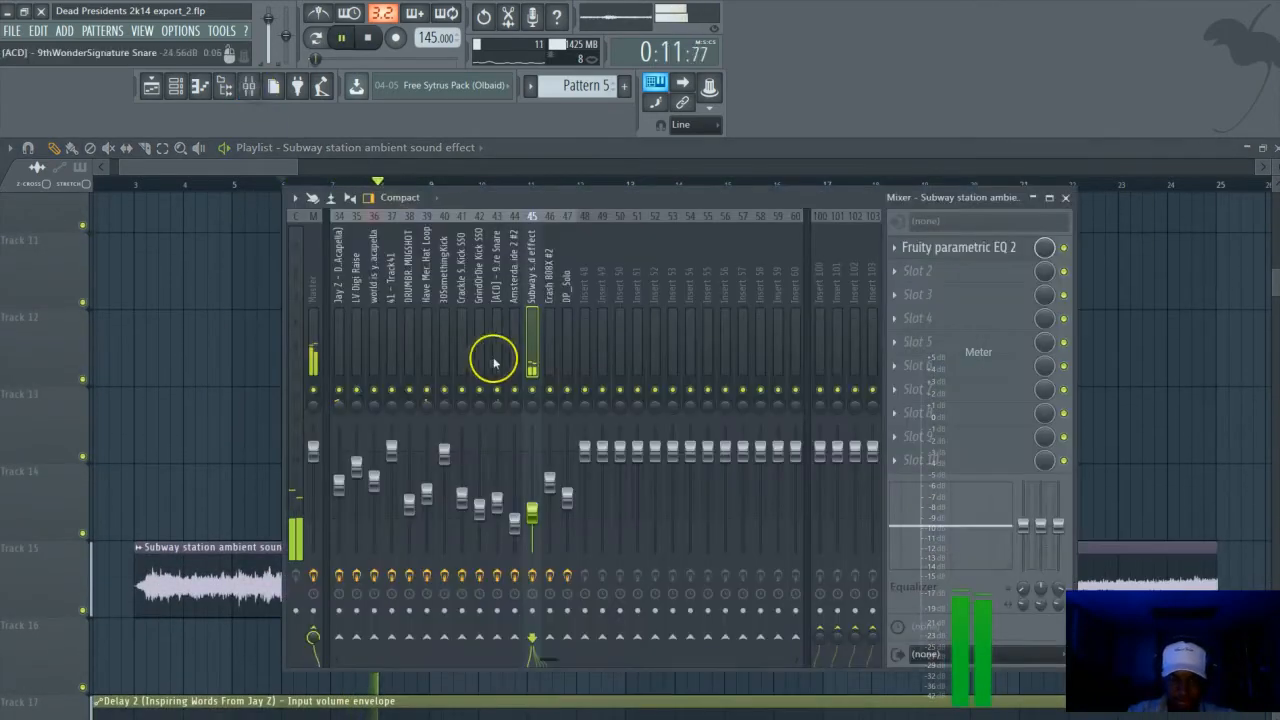
left_click(975, 246)
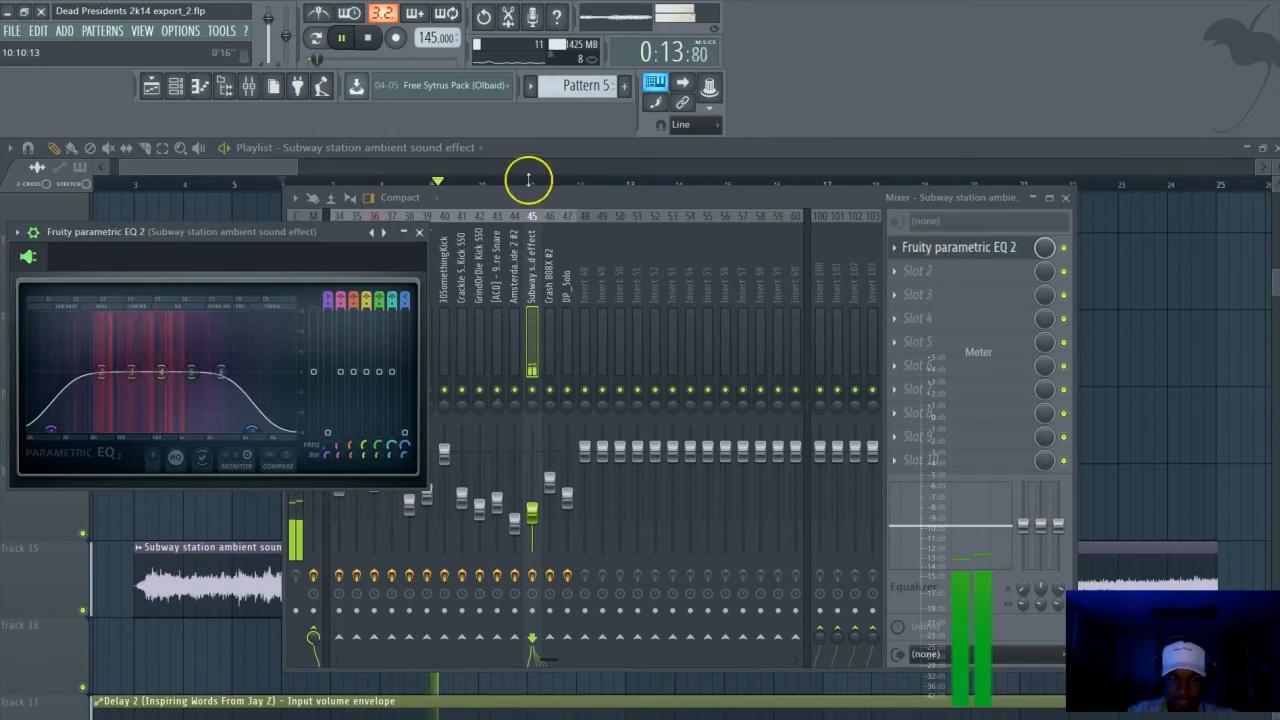
left_click(297, 165)
scroll(365, 265, "up", 8)
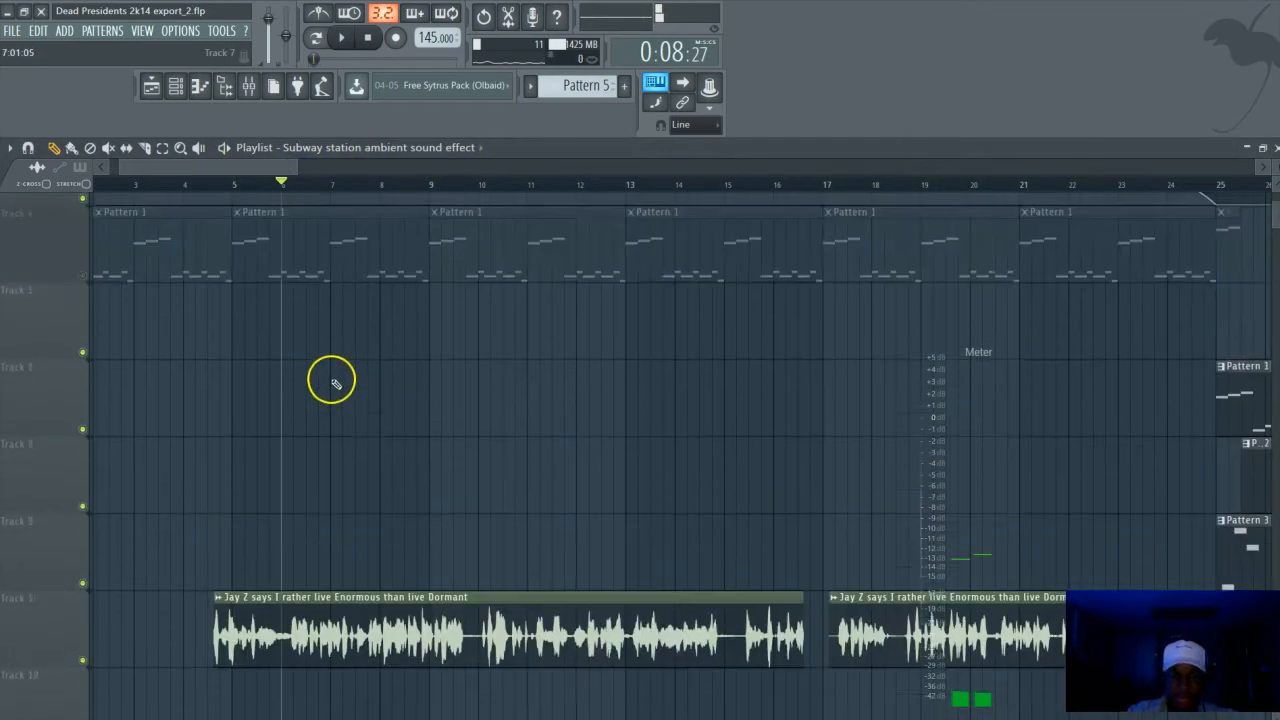
Move the playhead to bar 5, start playback and check the subway station track's fader in the mixer
scroll(90, 385, "down", 3)
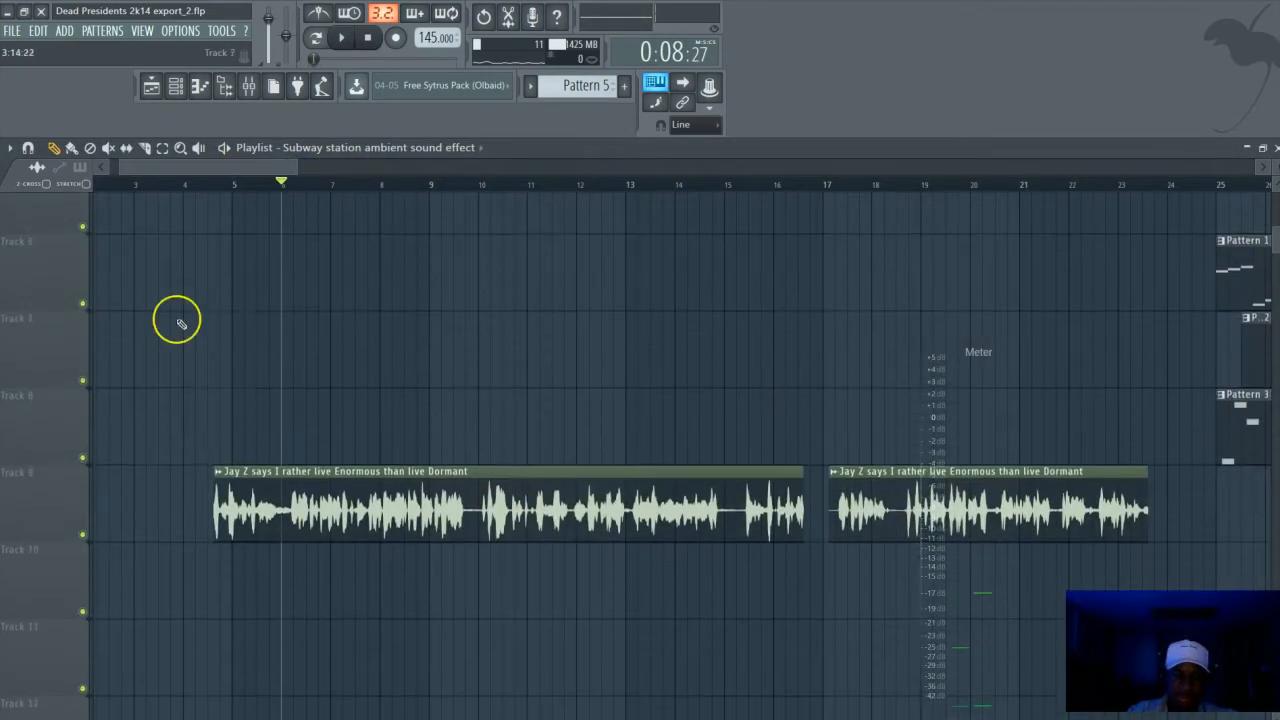
left_click(231, 182)
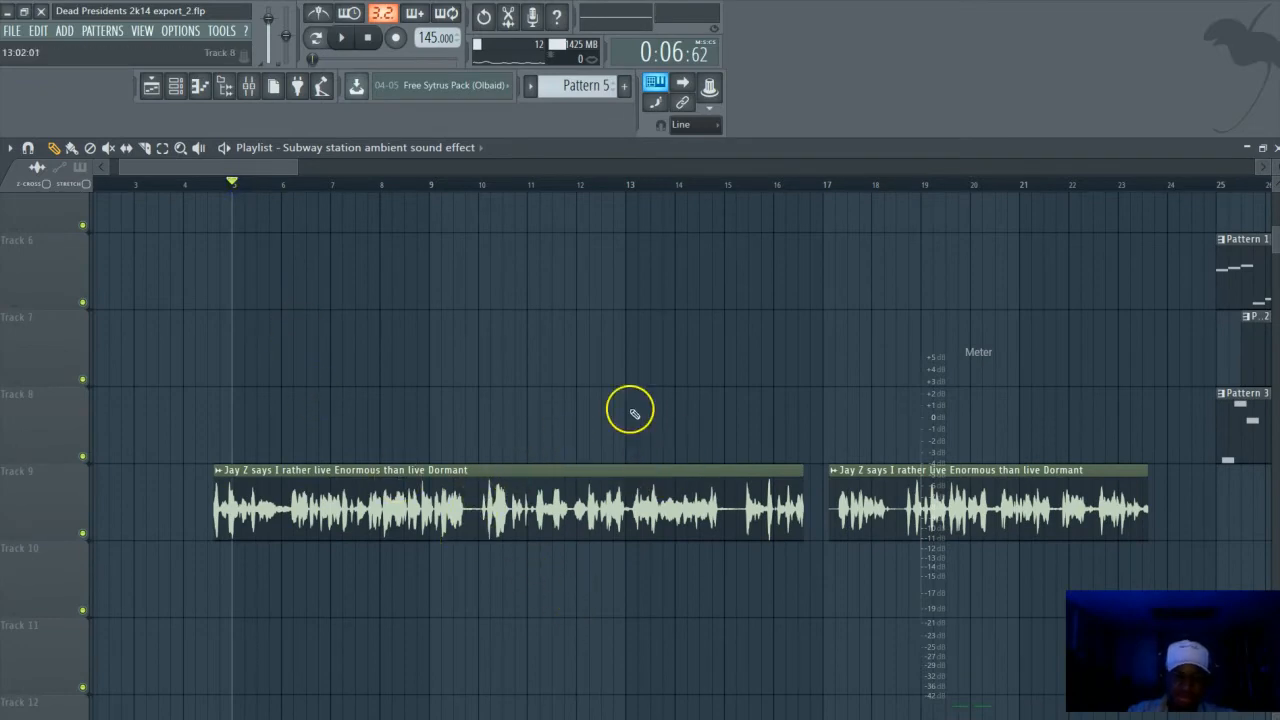
key("space")
scroll(400, 402, "down", 4)
left_click(249, 86)
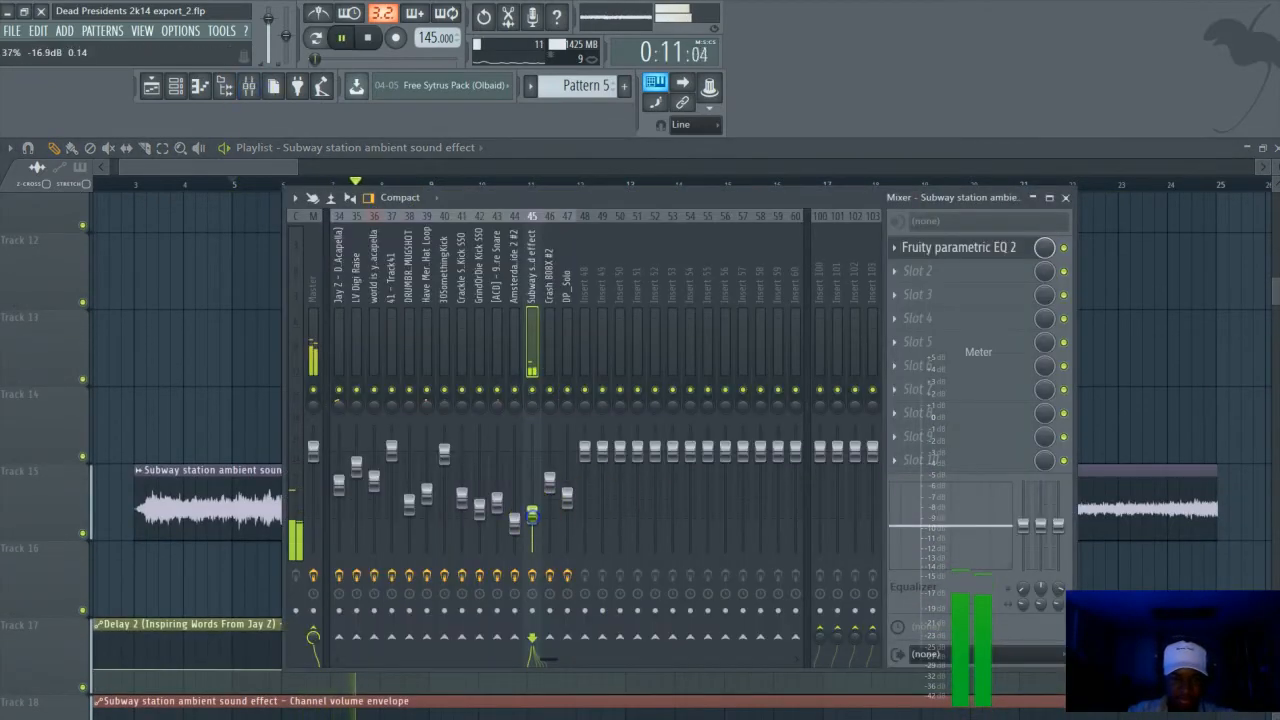
Zoom out the playlist and play from bar 23 into the section where Patterns 2 and 3 enter, with track 4 unmuted
left_click_drag(296, 168, 568, 170)
scroll(573, 335, "up", 7)
left_click(503, 184)
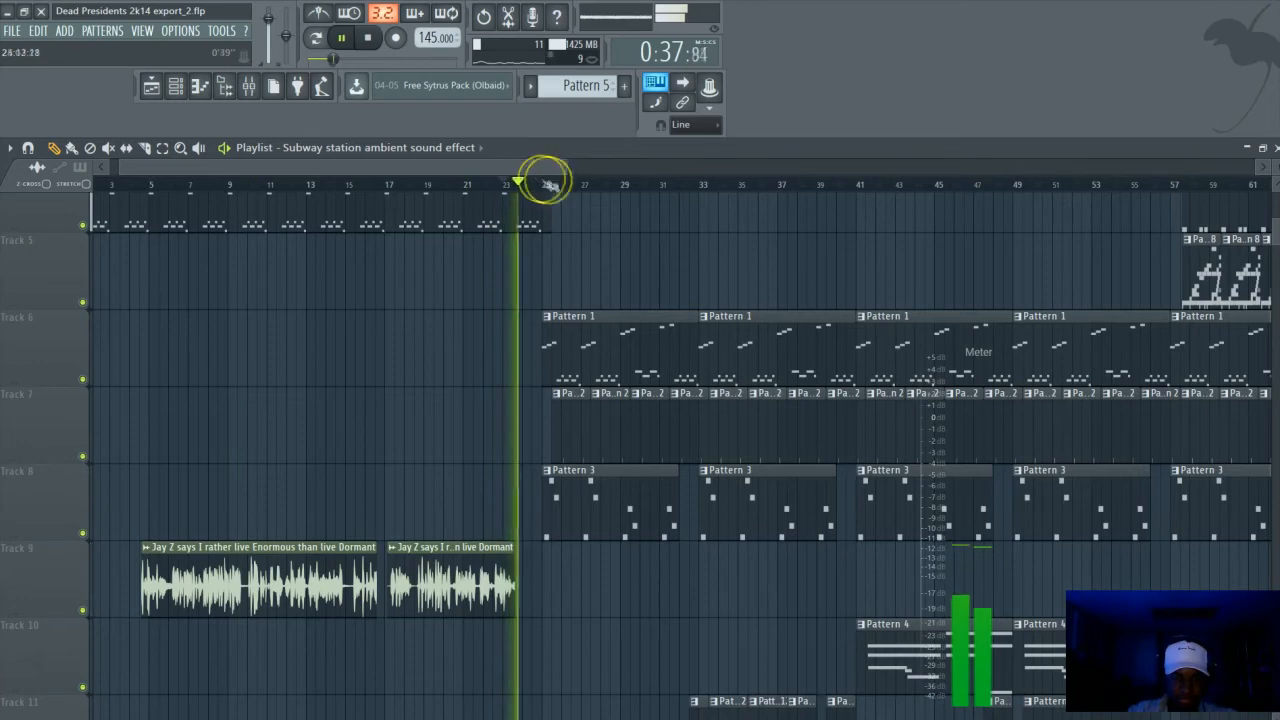
left_click_drag(557, 168, 600, 181)
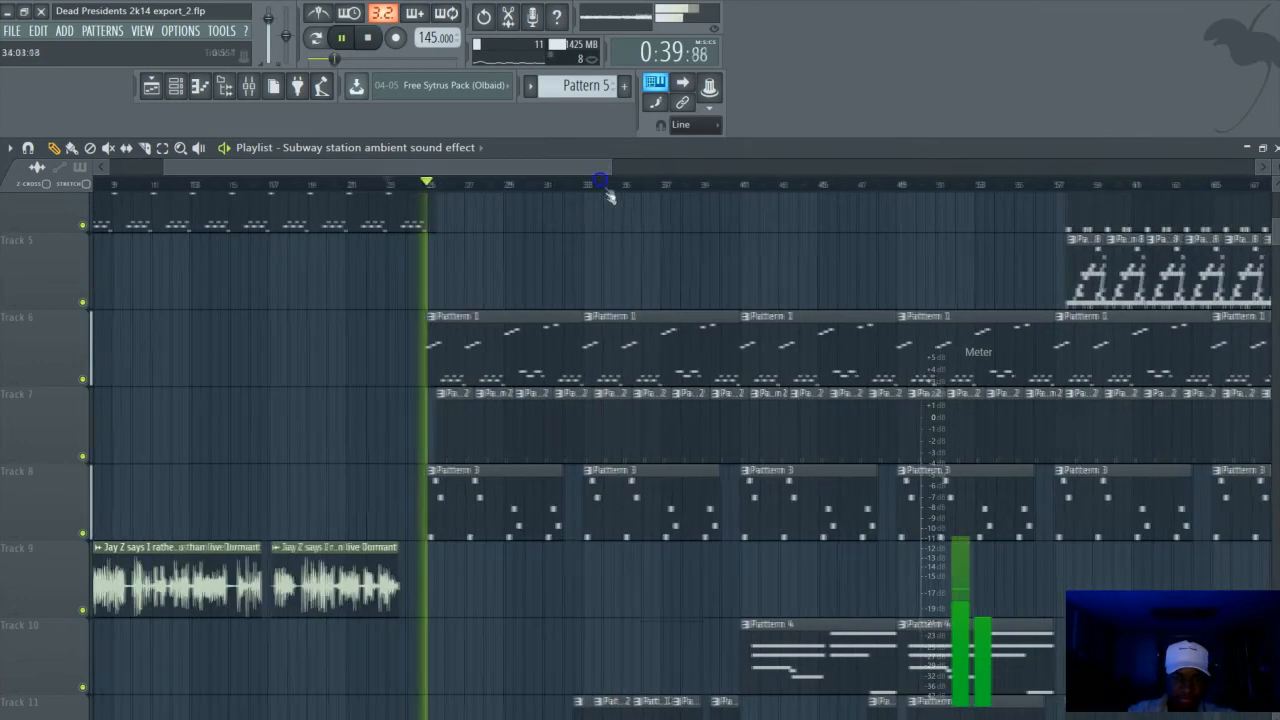